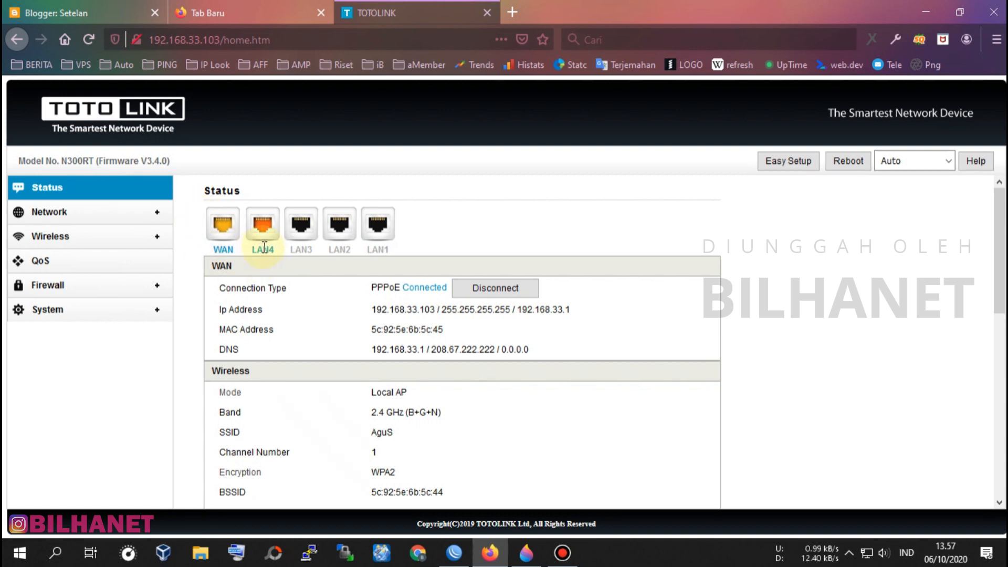
Step: Examine the router wiring picture in Paint 3D and return to Firefox
click(526, 553)
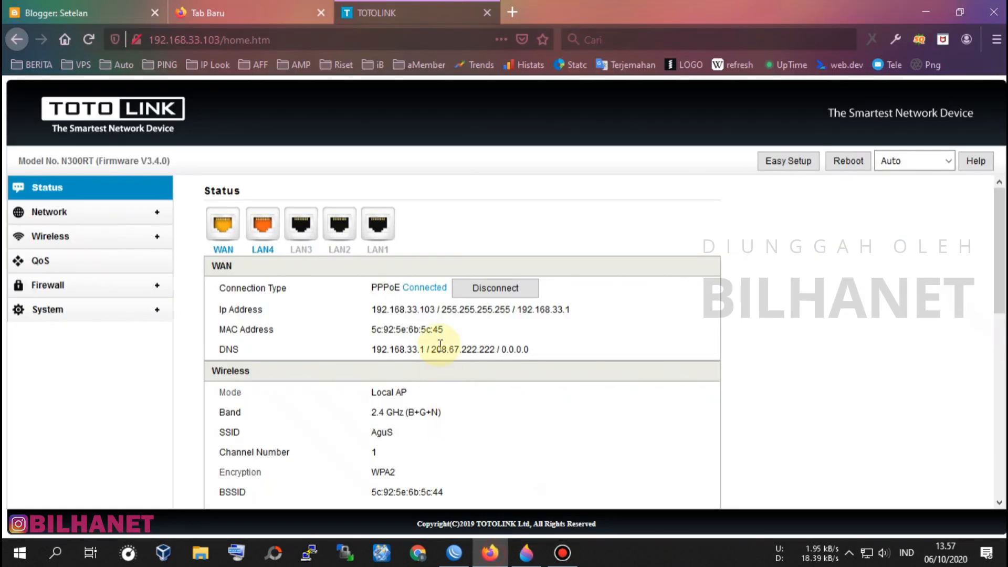
click(490, 553)
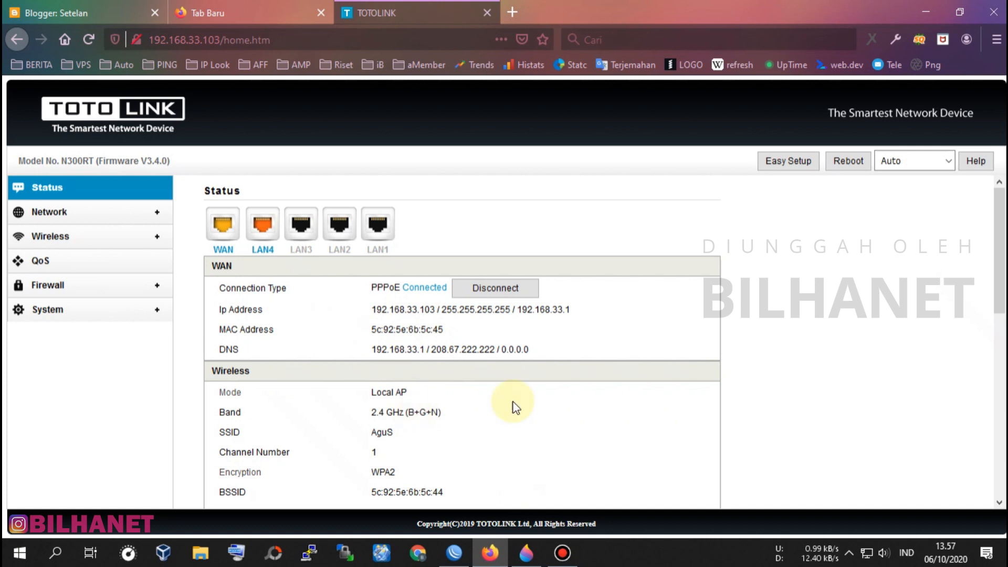
Step: Turn on Wi-Fi, connect to the open TOTOLINK_N300RT network, and dismiss the saved-login suggestion on the hotspot page
click(867, 546)
click(775, 517)
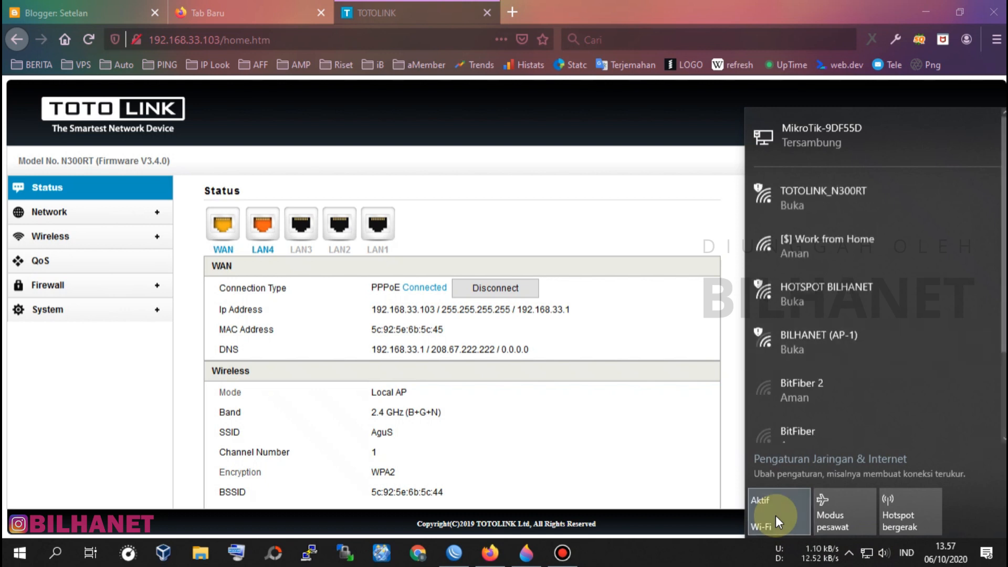
click(834, 202)
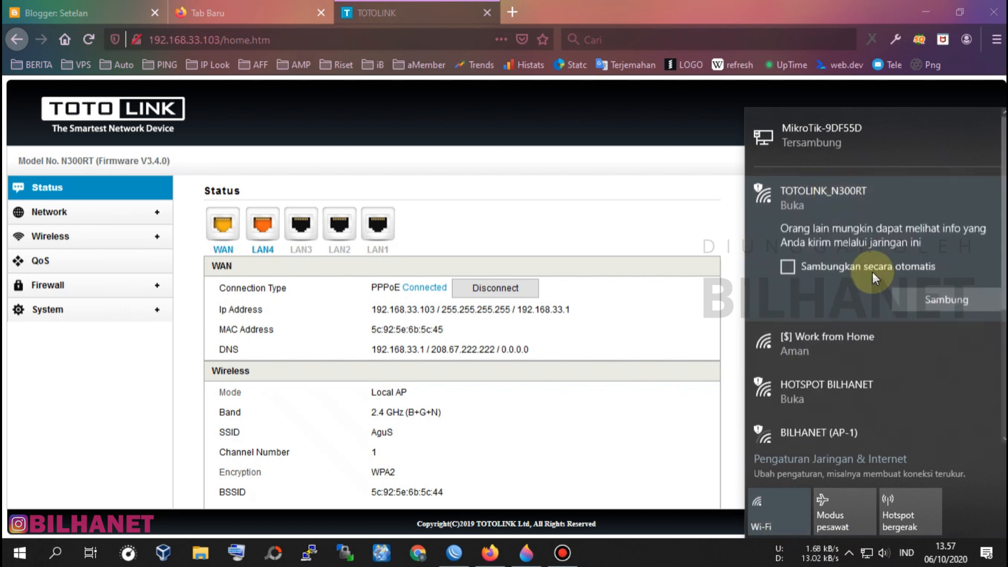
click(953, 297)
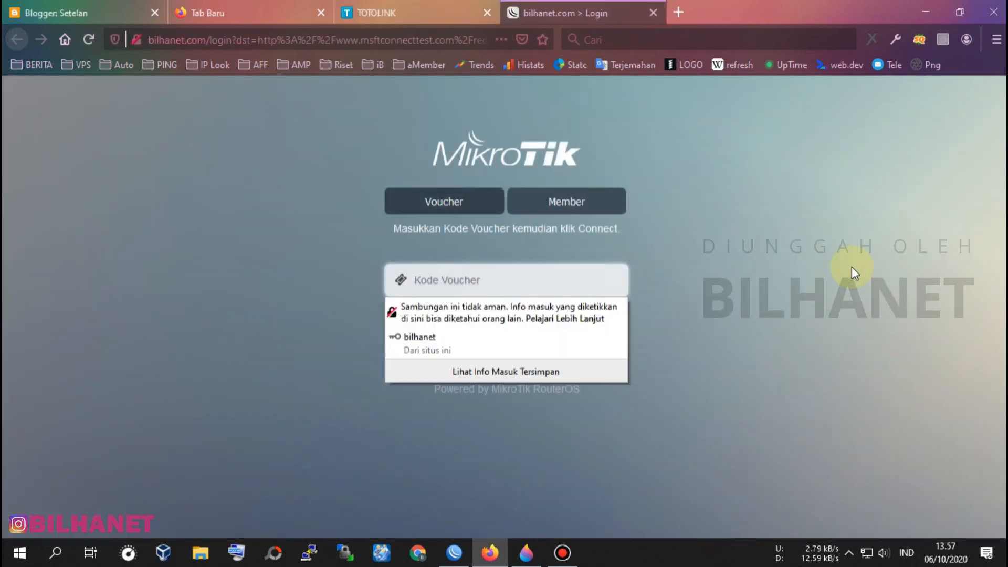
click(668, 225)
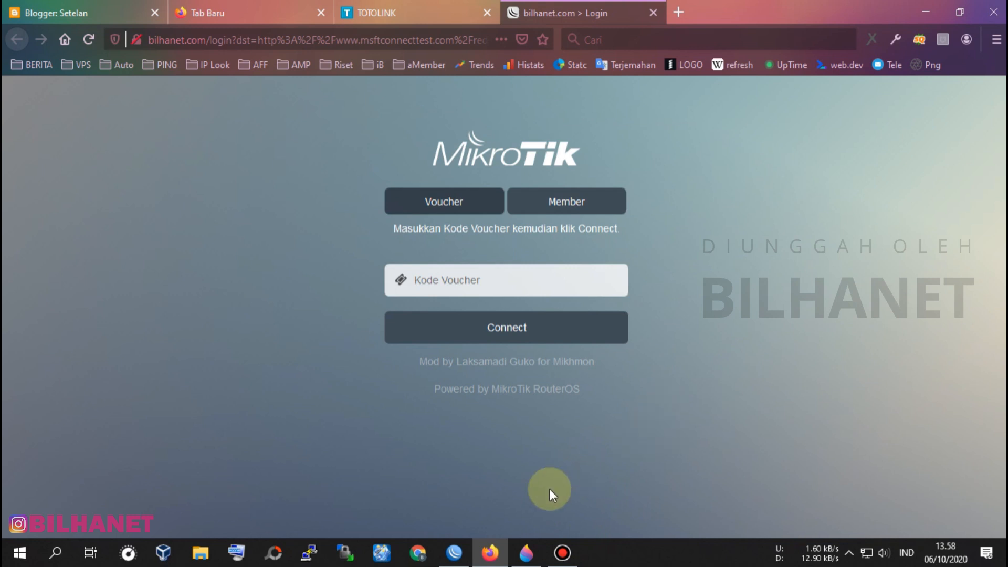
Step: Review the planned static IP and bridge hotspot setup in the Paint 3D picture and switch back to Firefox
click(526, 552)
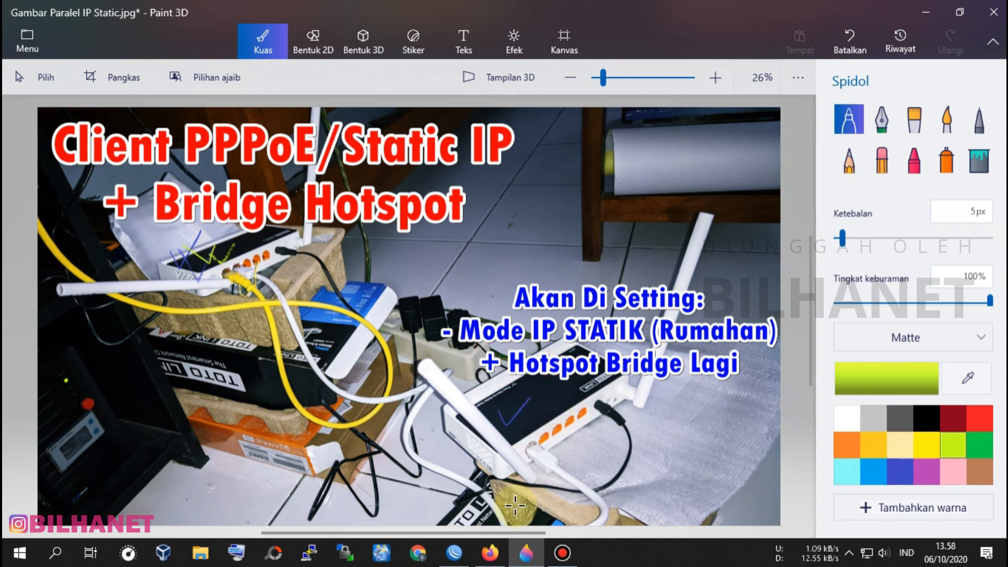
click(490, 553)
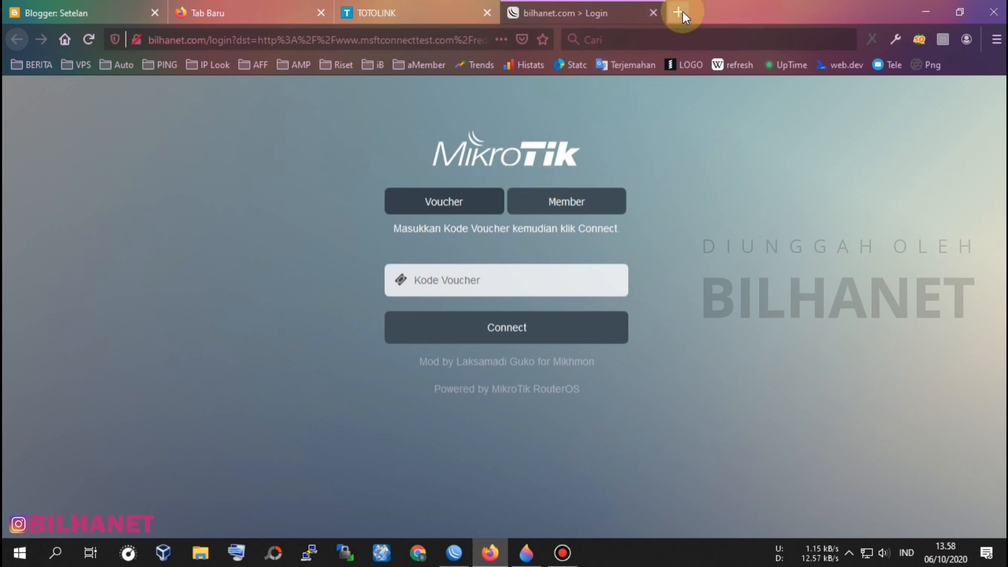
Step: Open the new router's configuration page at 192.168.1.1 in place of the hotspot login page
click(407, 36)
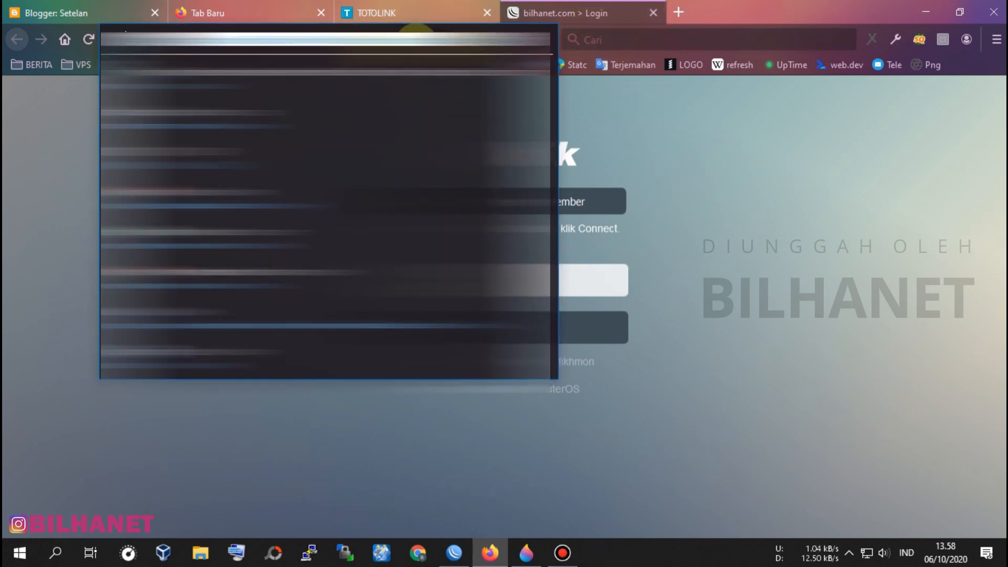
text(192.)
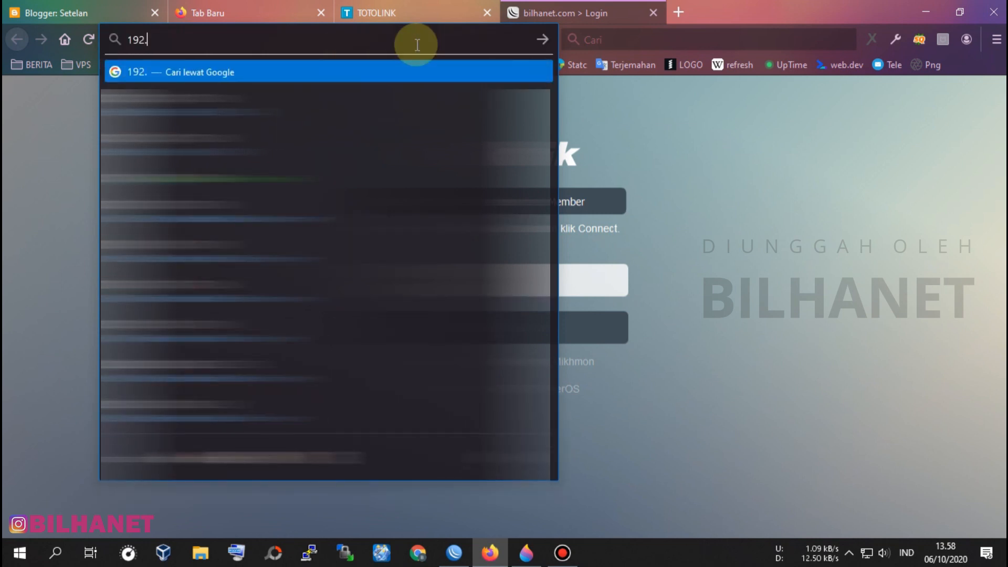
text(168.)
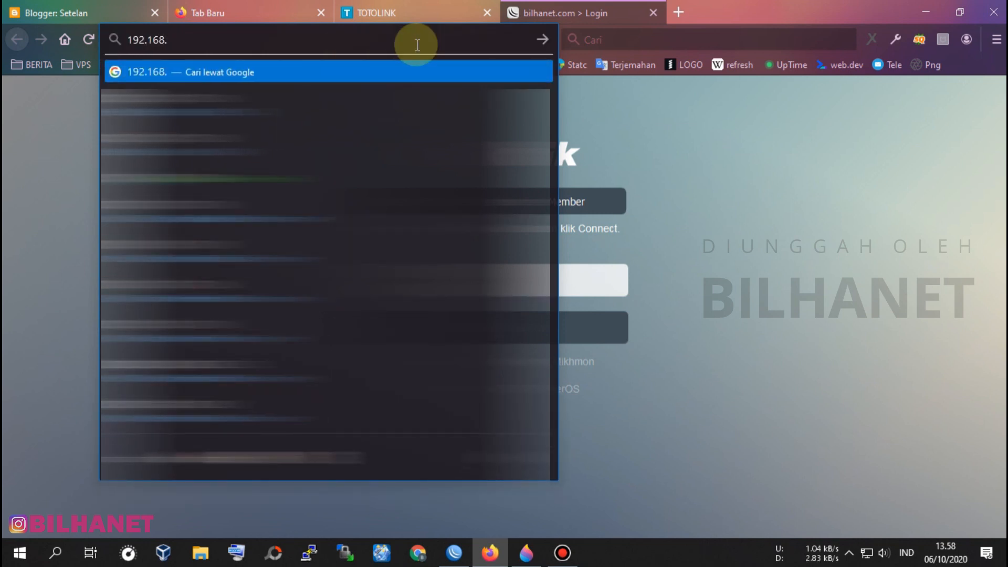
text(1.1)
key(Return)
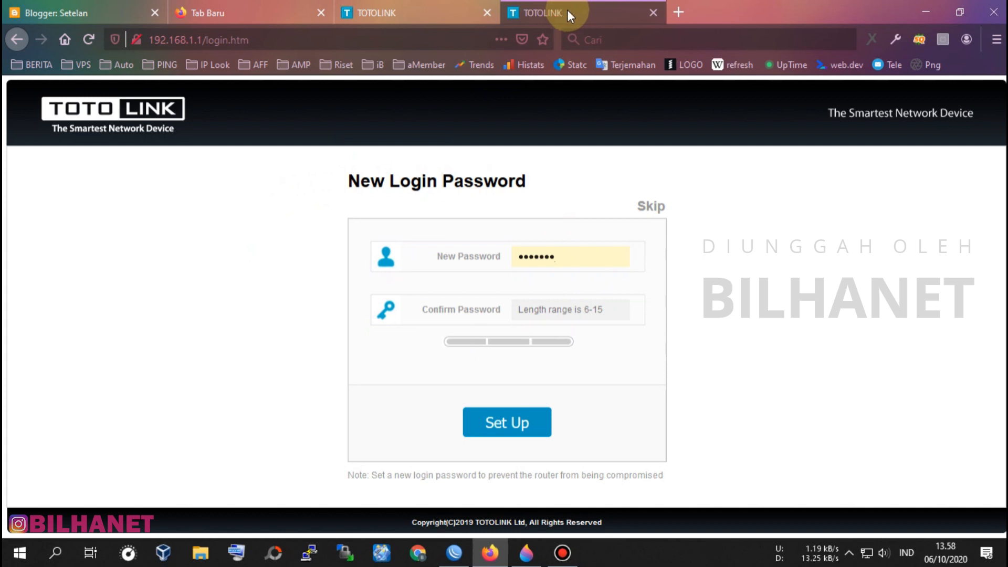
Step: Look over the status page of the router at 192.168.33.103 and return to the new router's password setup
click(394, 16)
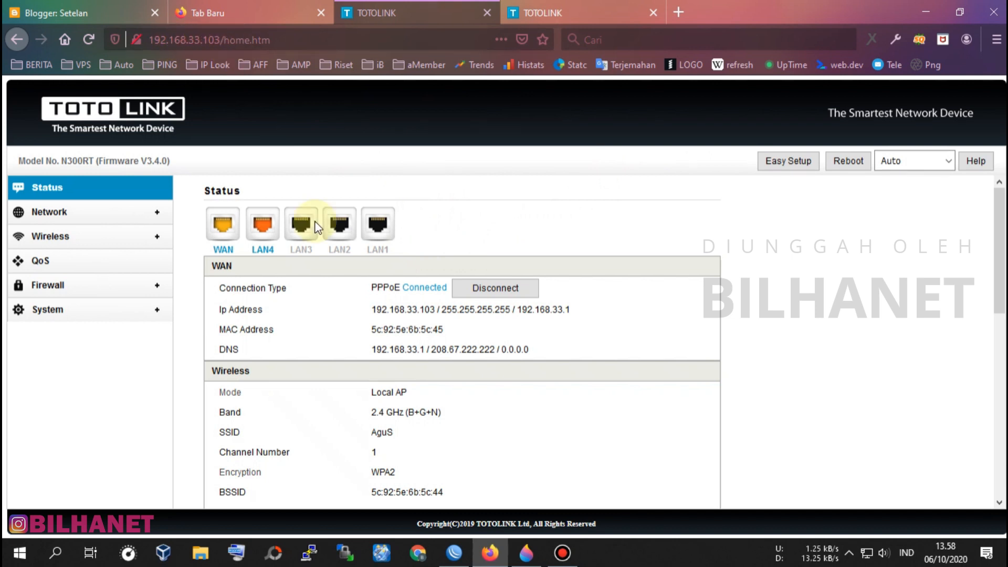
click(580, 11)
Step: Enter and confirm a new router login password, submit it, and decline the browser's offer to update the saved password
drag(575, 257, 506, 257)
text(••••••••)
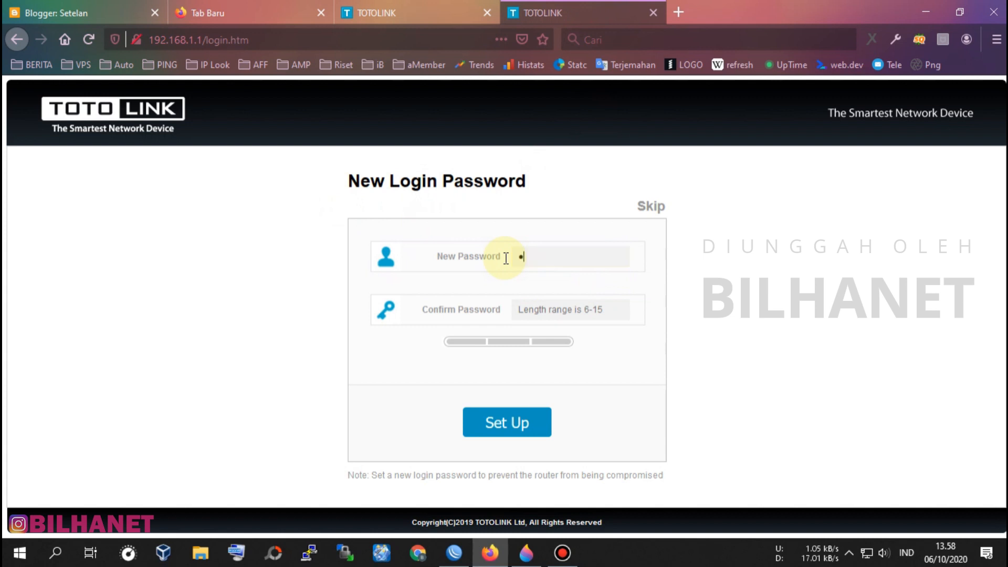
key(Tab)
key(ctrl+v)
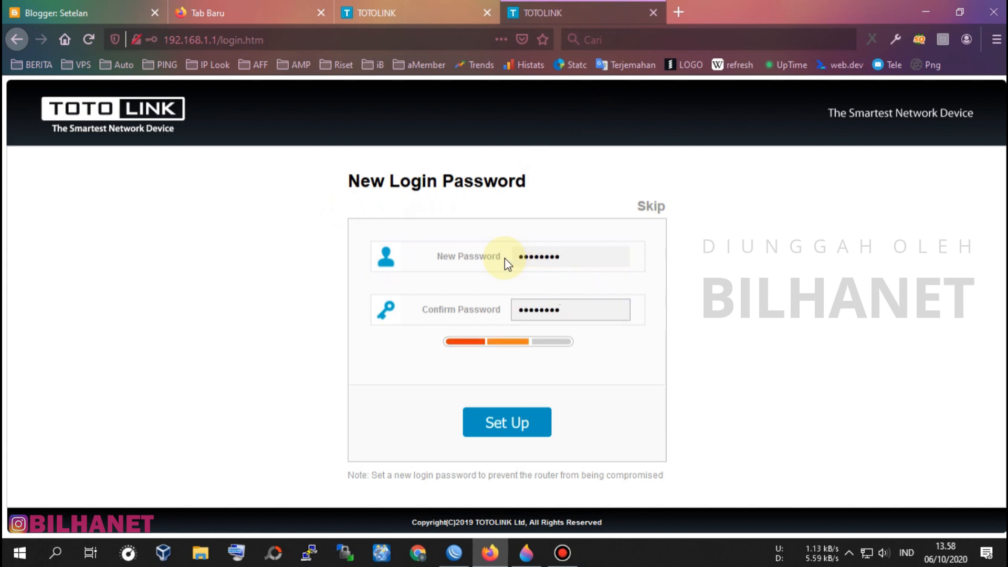
click(508, 428)
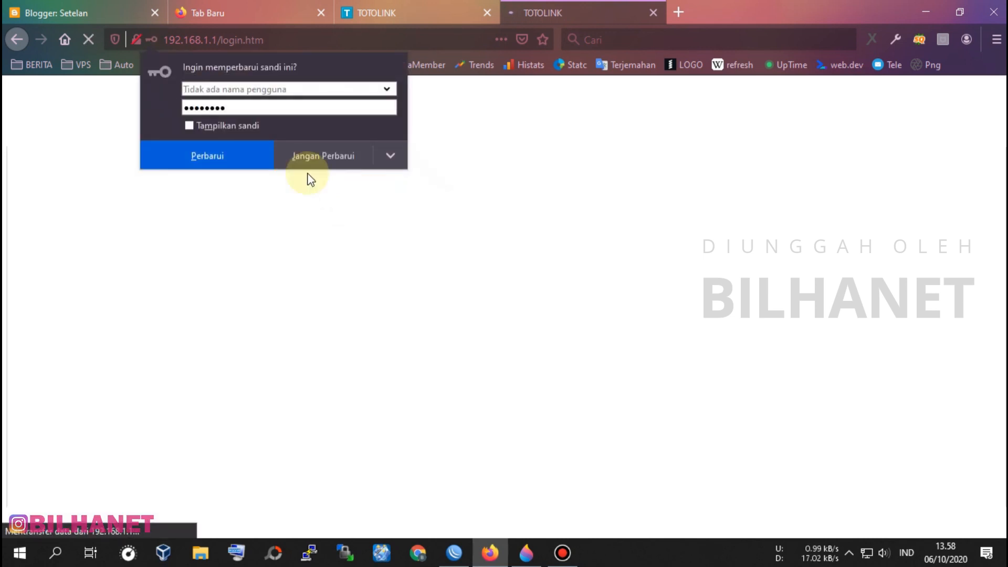
click(329, 158)
Step: Log in to the router with the account password and the displayed verification code
click(530, 293)
text(••••)
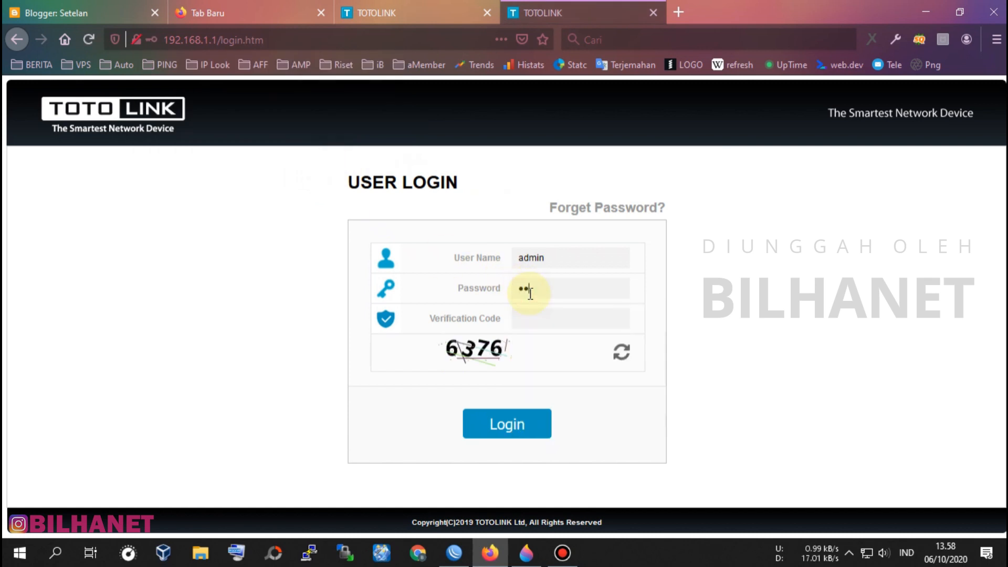
text(••••)
key(Tab)
text(6376)
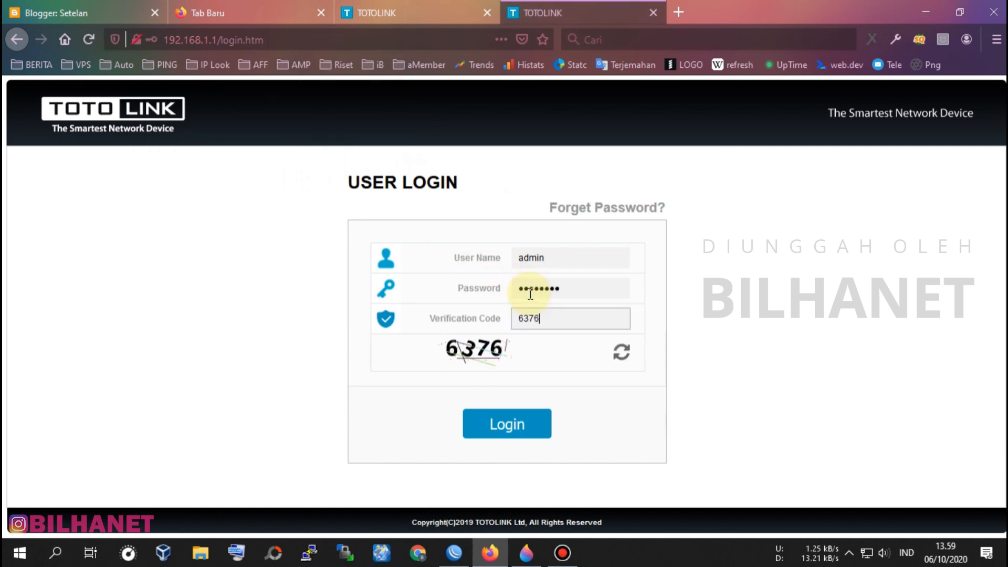
click(505, 432)
click(586, 327)
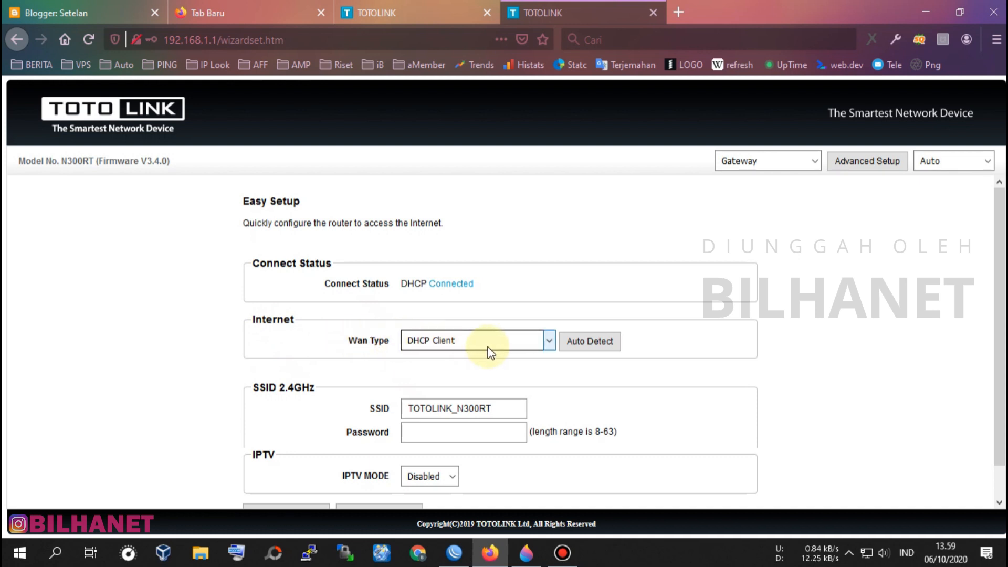
Step: Set the WAN type to Static IP with the IP address 10.20.30.11
click(474, 345)
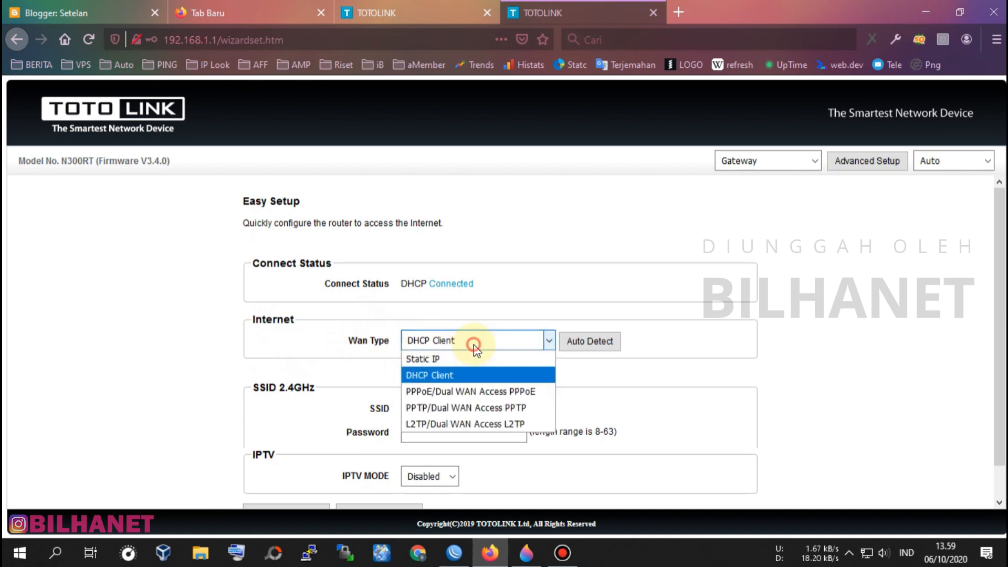
click(430, 360)
click(427, 370)
text(10.20.30.11)
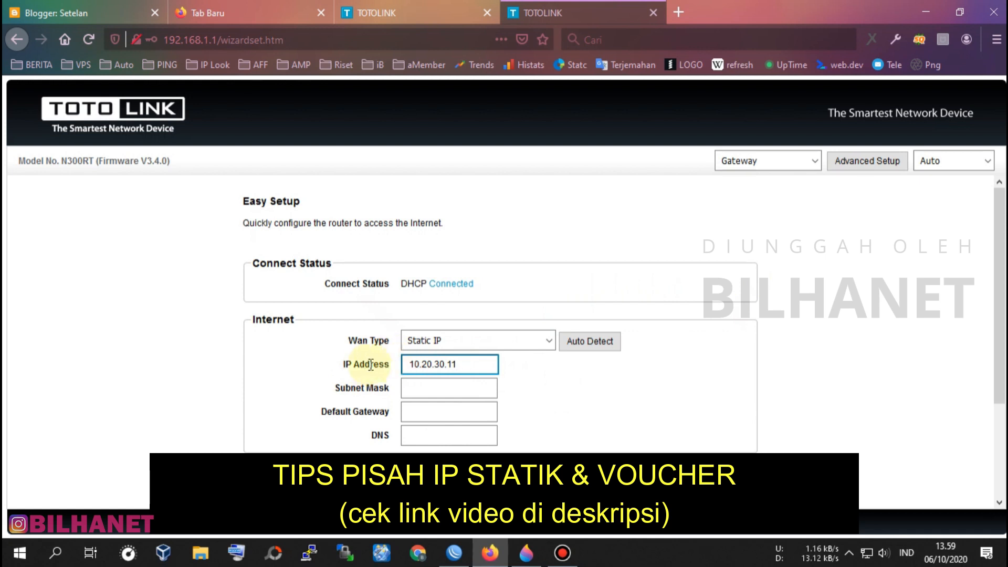
click(505, 368)
Step: Complete the static IP settings with subnet mask 255.255.255.0, default gateway 10.20.30.1 and DNS 8.8.8.8
click(424, 388)
text(255.255.255.0)
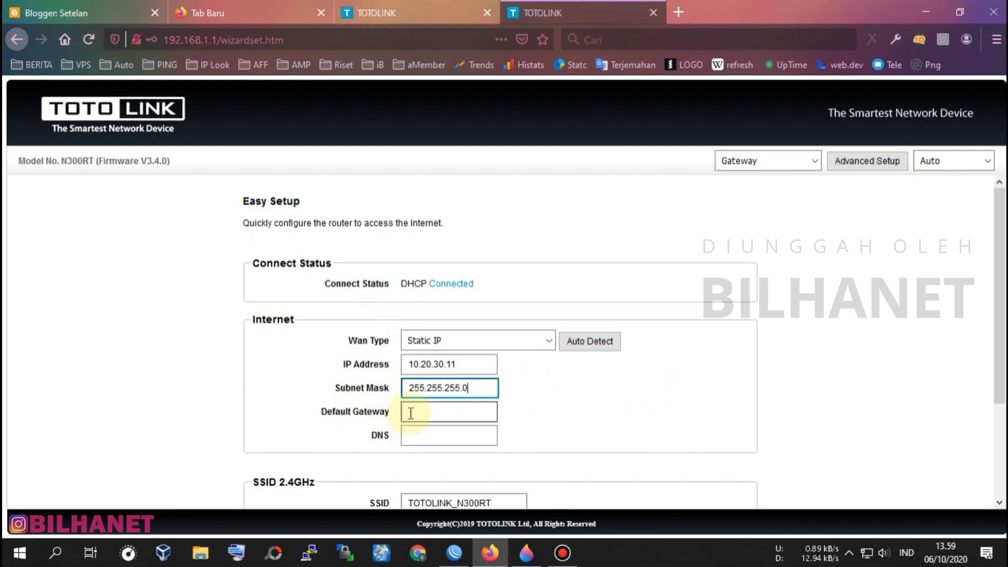
key(Tab)
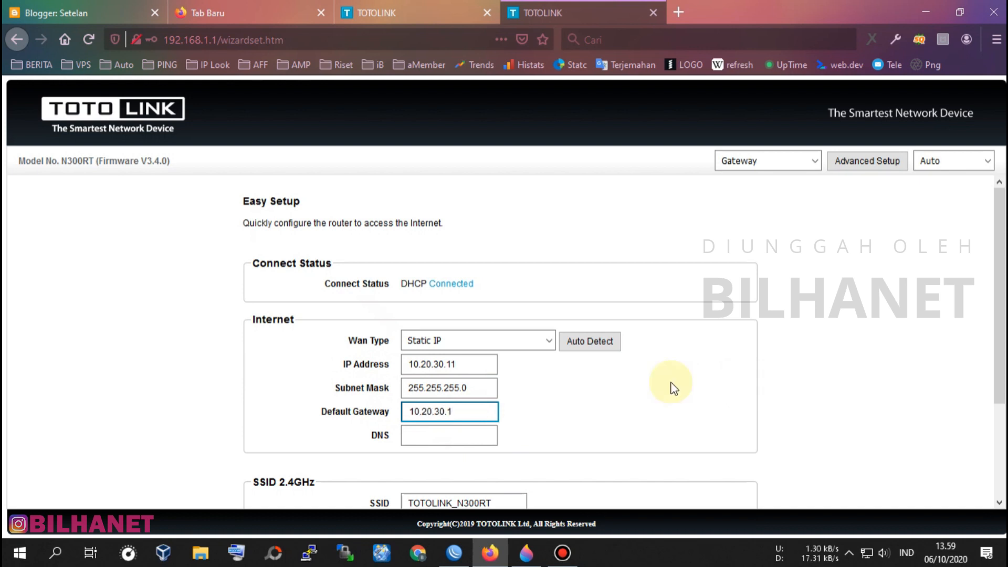
drag(449, 363, 352, 367)
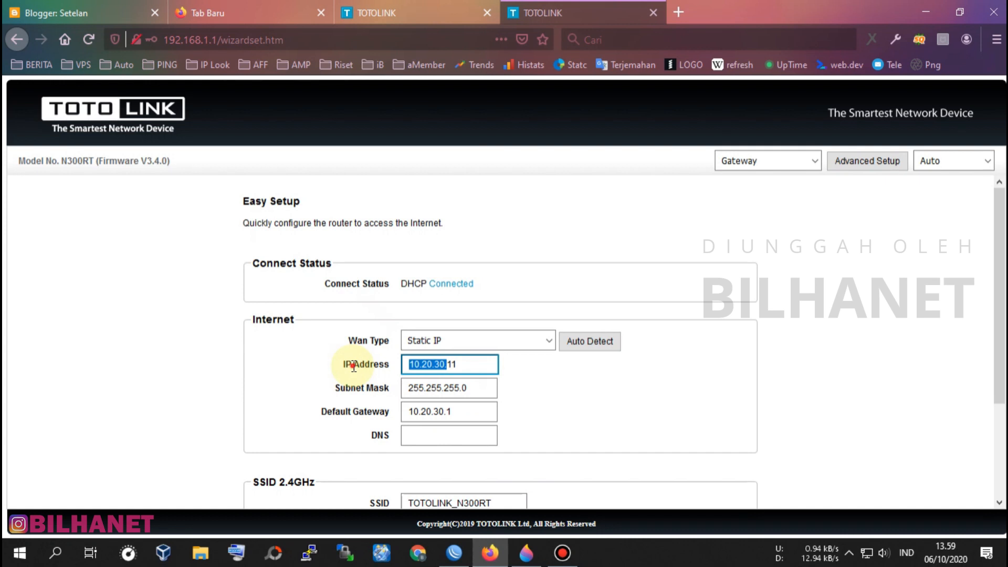
click(353, 367)
click(424, 435)
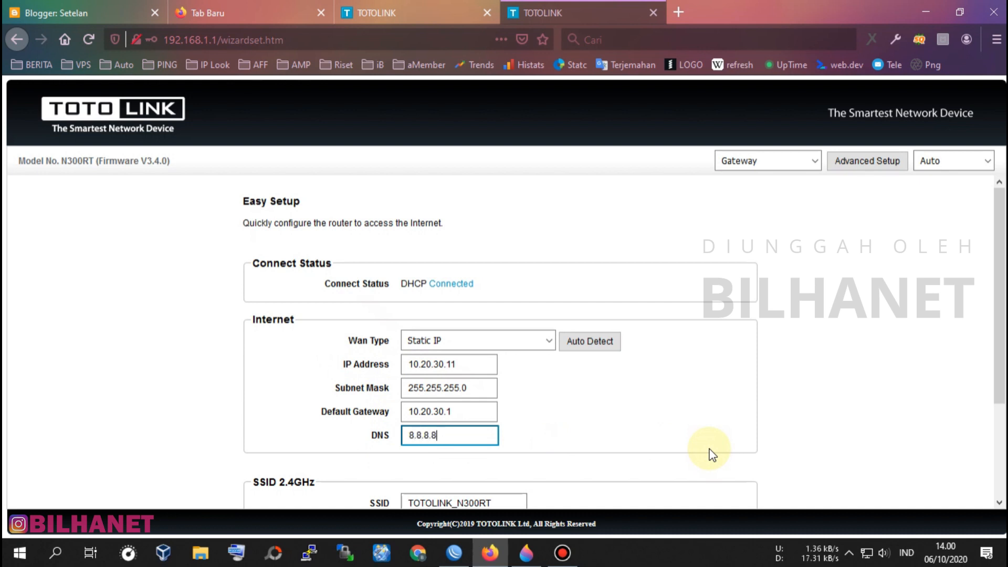
Step: Rename the 2.4 GHz SSID to LANI, enter the Wi-Fi password, and apply the Easy Setup settings
scroll(709, 451, down, 3)
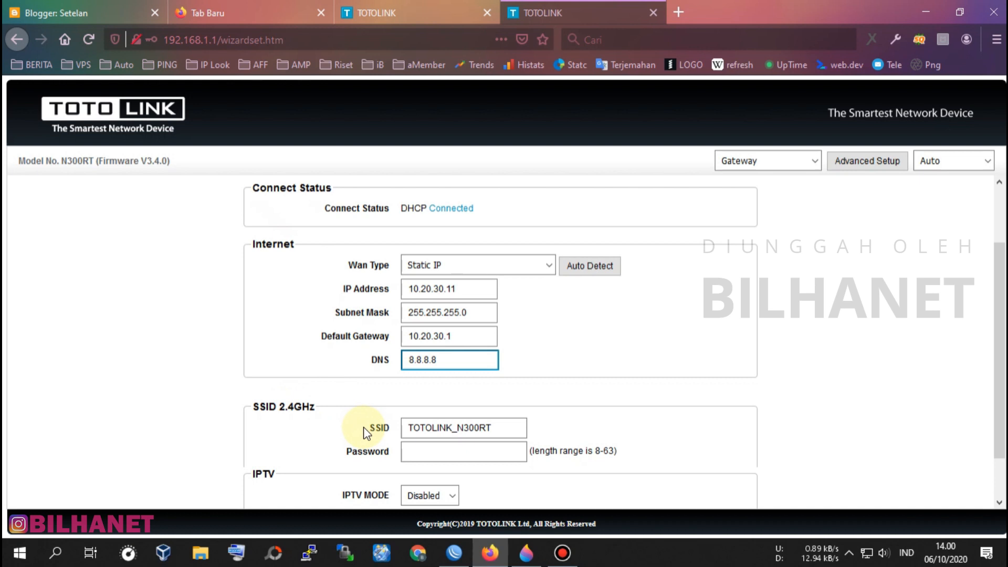
drag(495, 427, 408, 428)
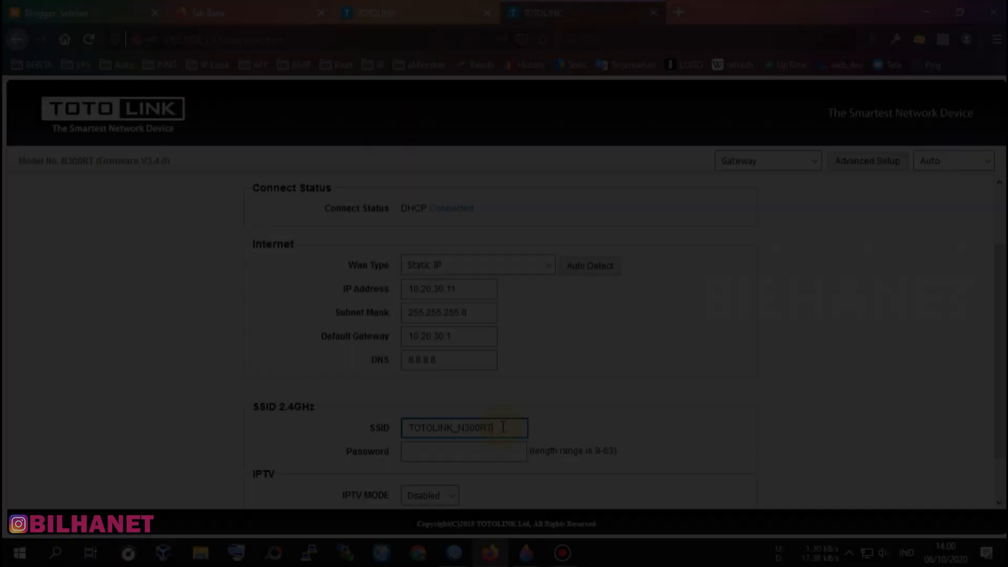
drag(503, 427, 409, 427)
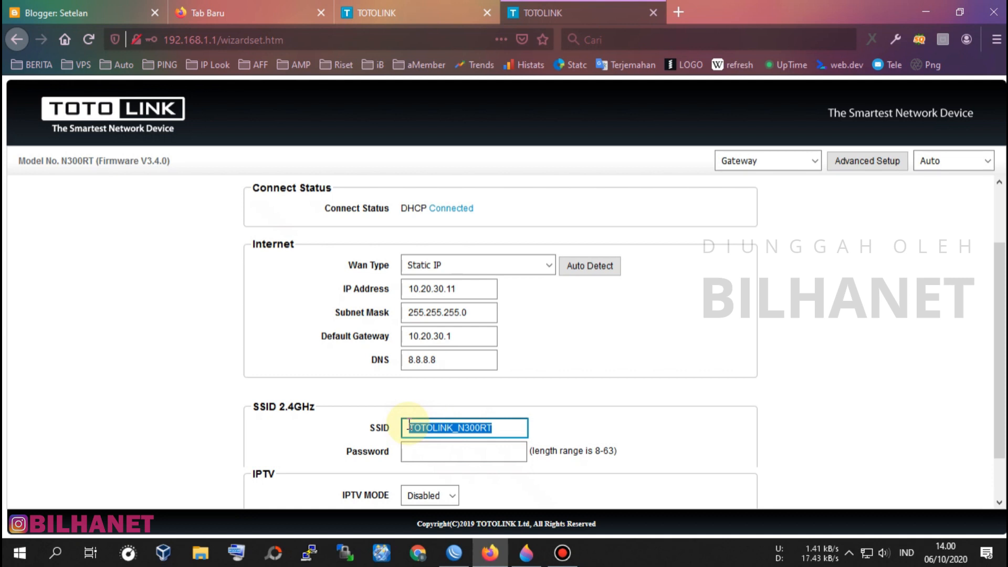
text(LANI)
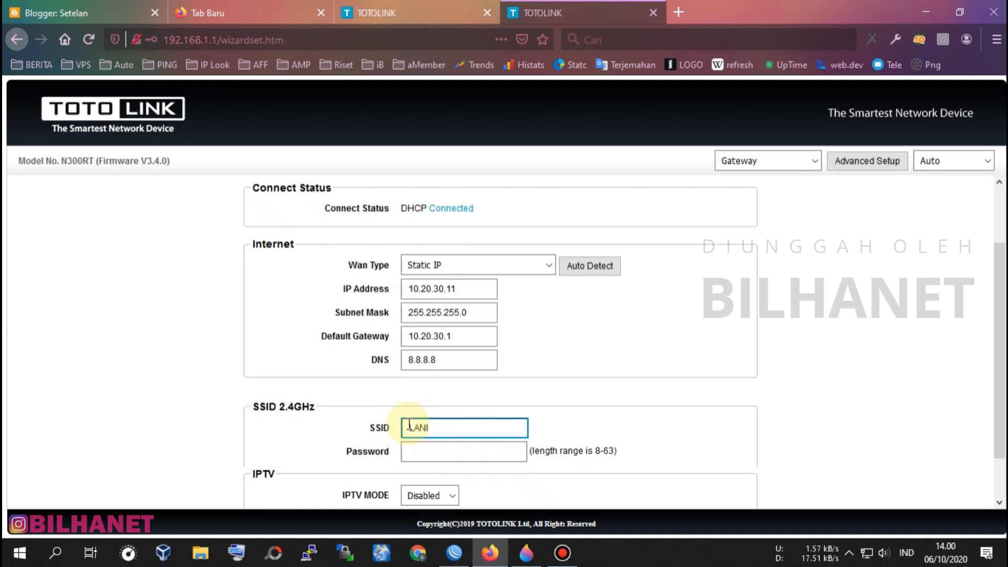
click(435, 445)
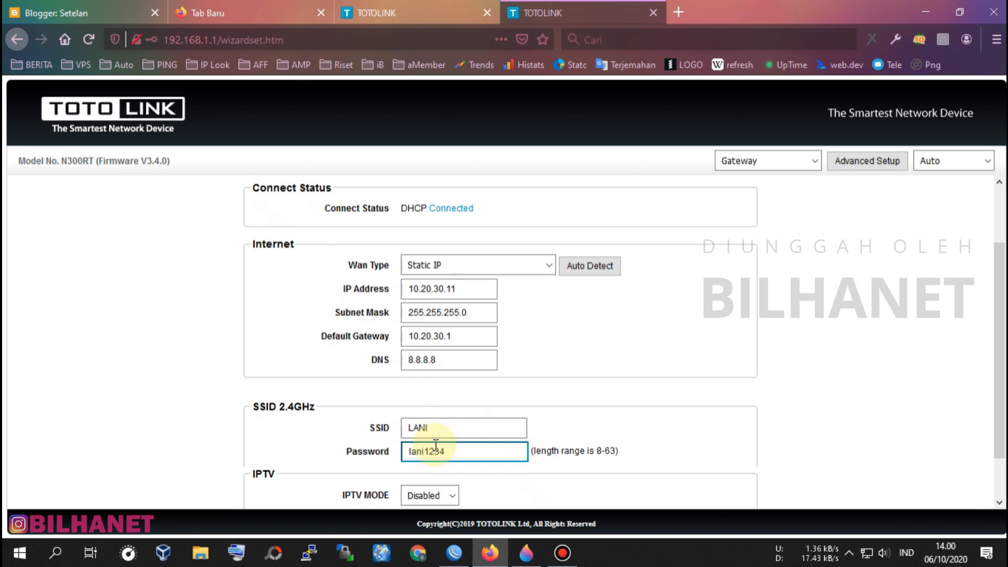
scroll(480, 451, down, 2)
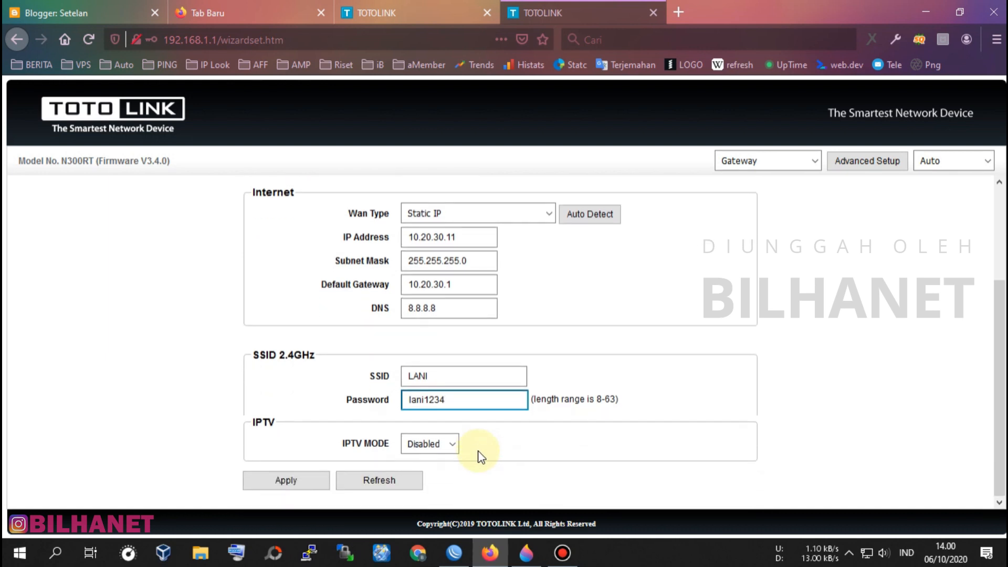
click(300, 480)
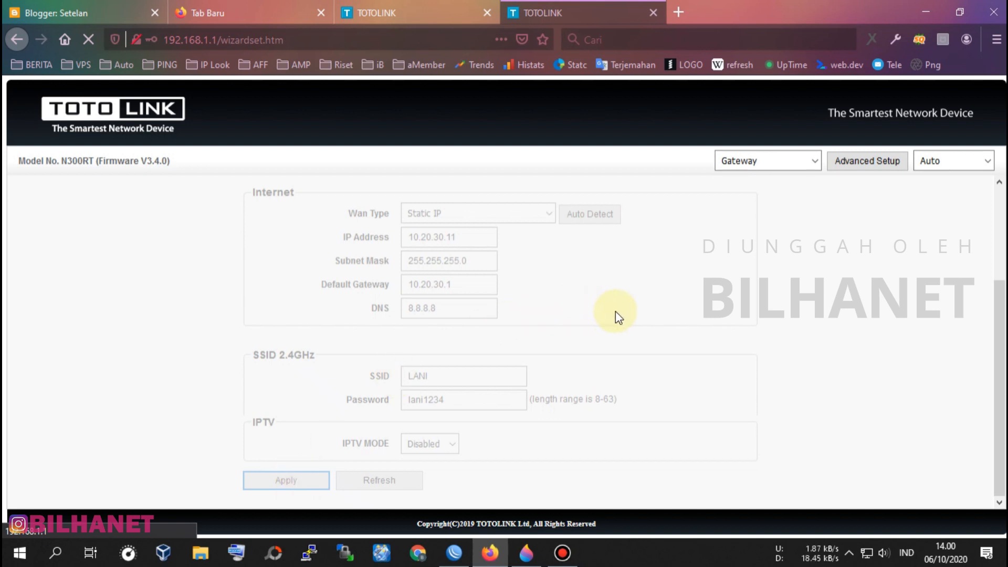
Step: Check the list of available Wi-Fi networks for the router's new LANI network
click(867, 556)
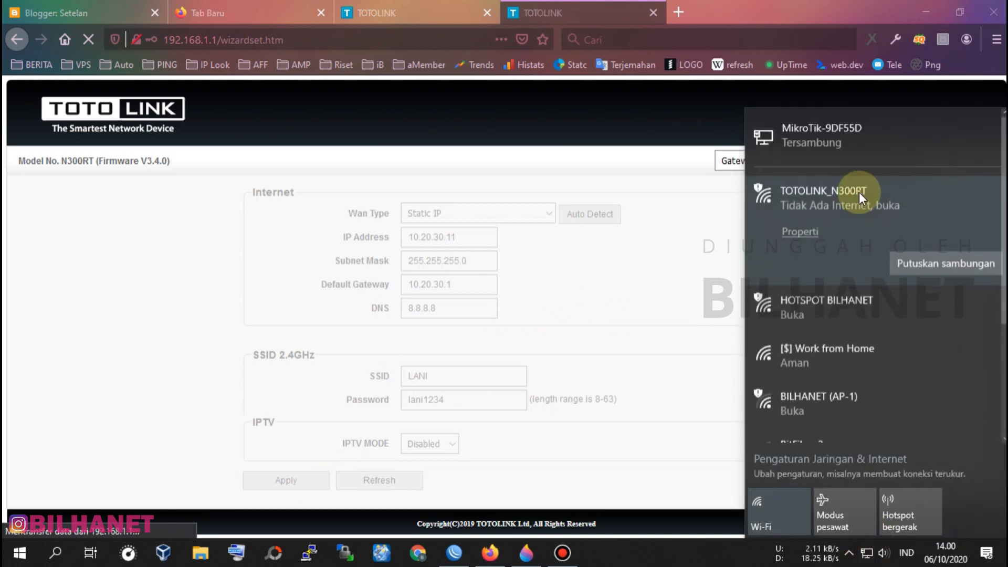
scroll(839, 240, down, 3)
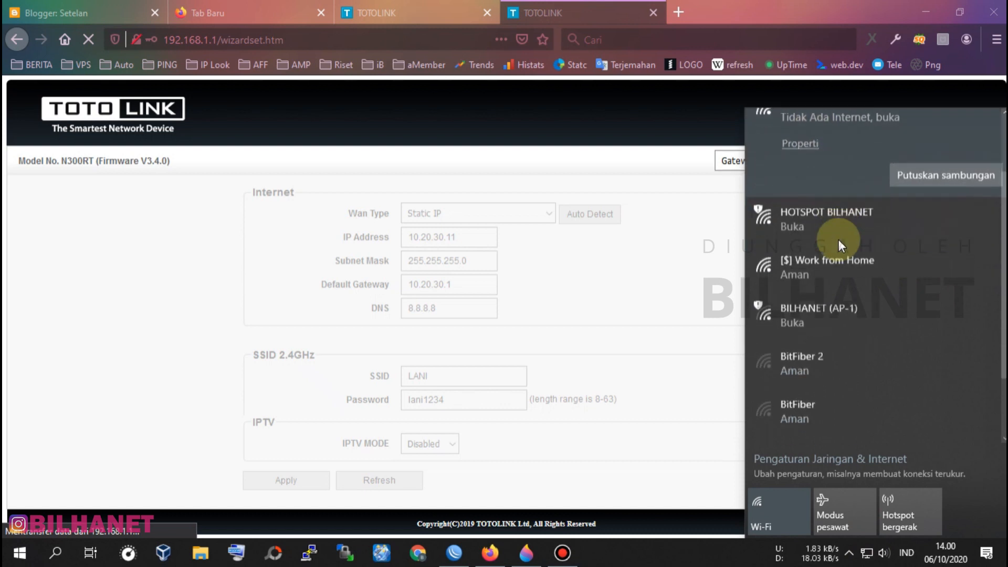
scroll(846, 282, up, 2)
scroll(846, 282, up, 1)
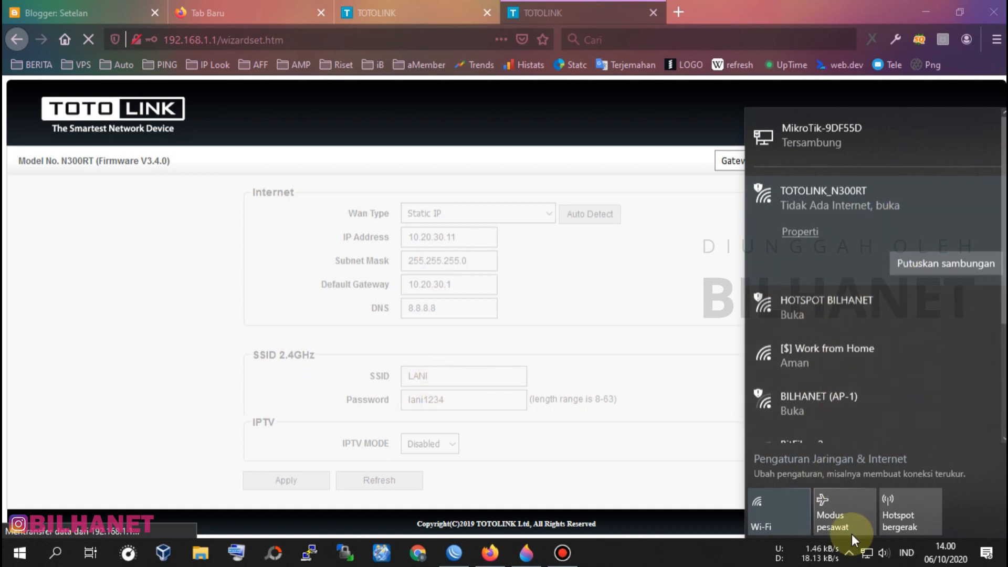
click(866, 554)
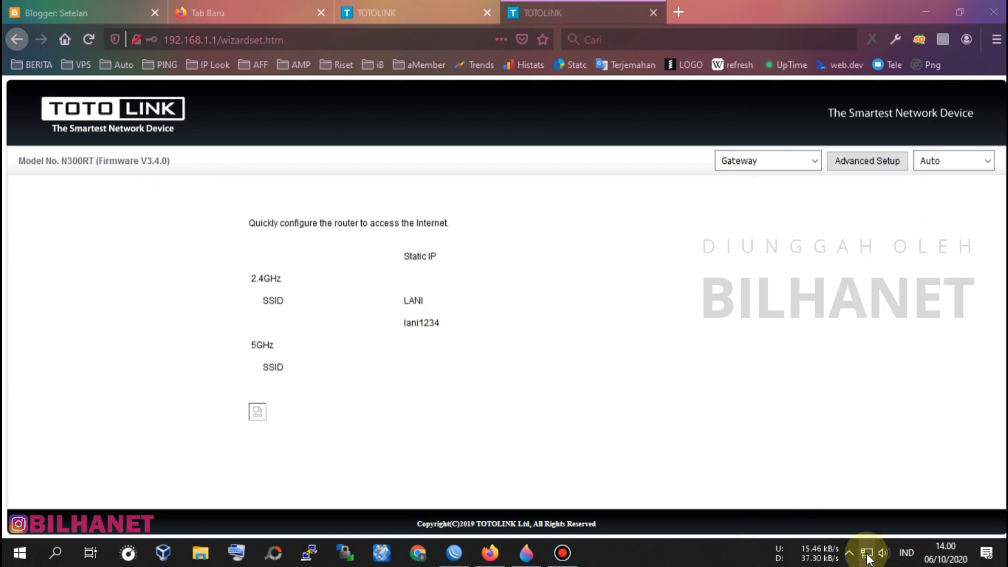
Step: Connect the PC to the LANI Wi-Fi network with its security key, and decline making the PC discoverable
click(866, 556)
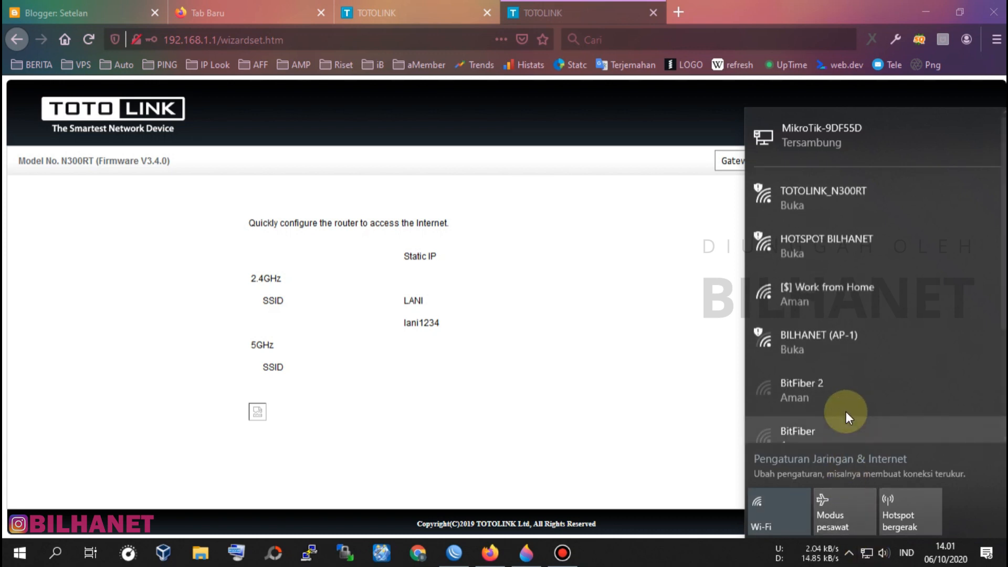
scroll(845, 411, down, 2)
scroll(846, 410, down, 1)
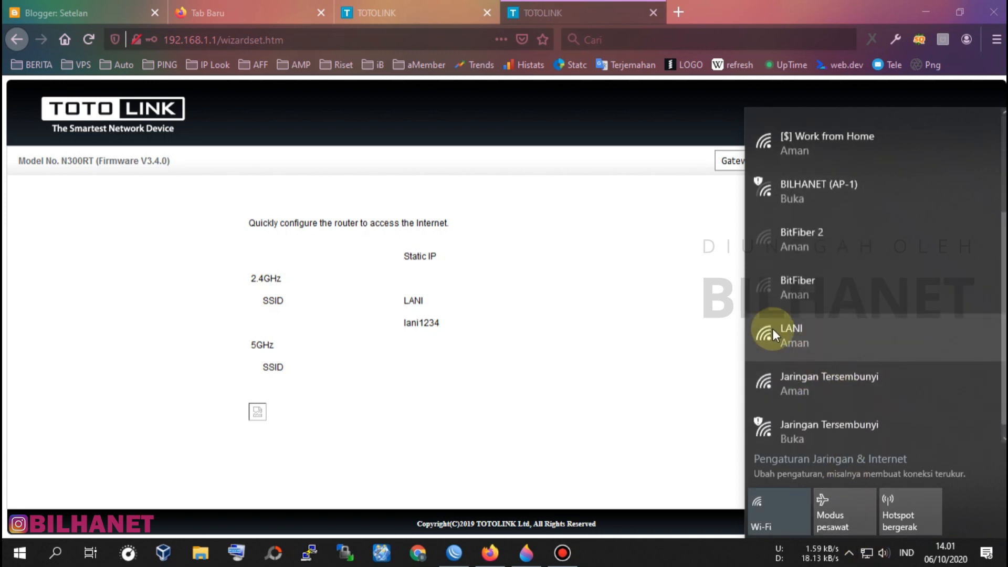
click(784, 333)
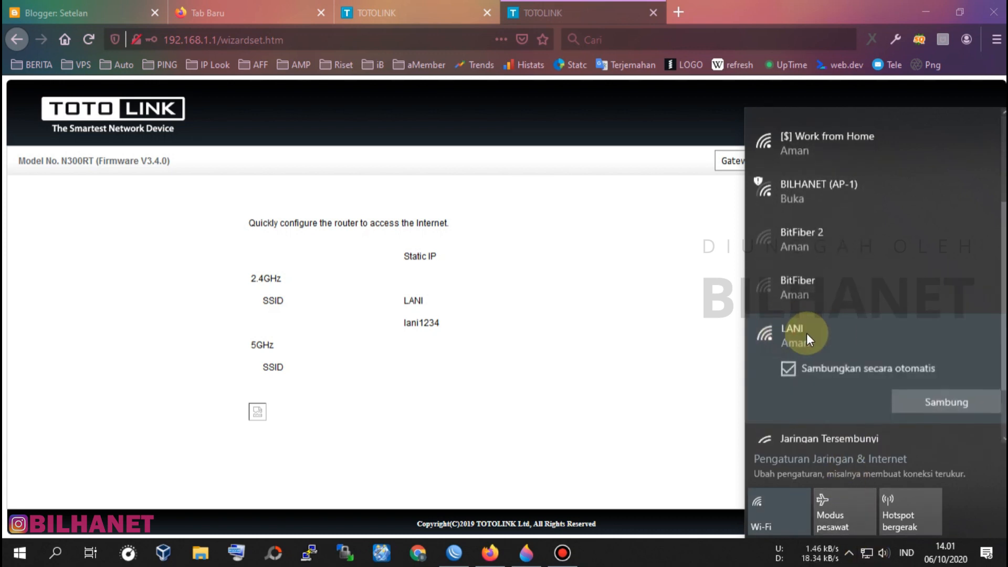
click(918, 395)
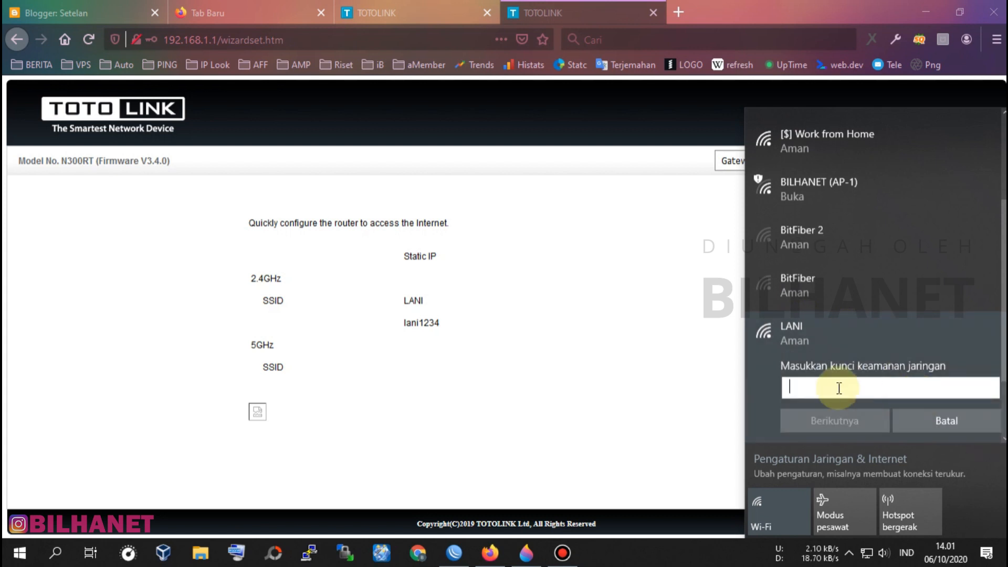
click(991, 388)
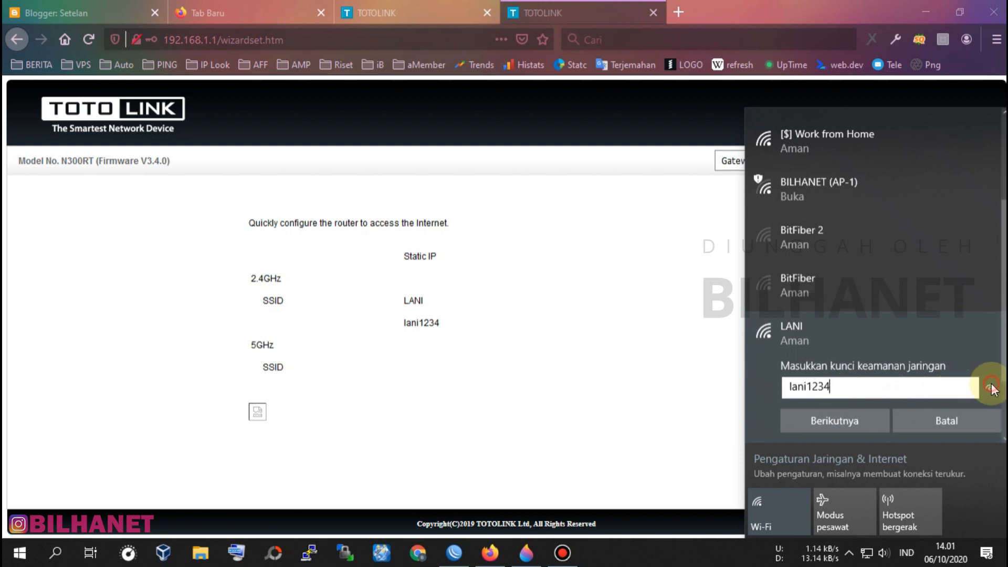
click(875, 419)
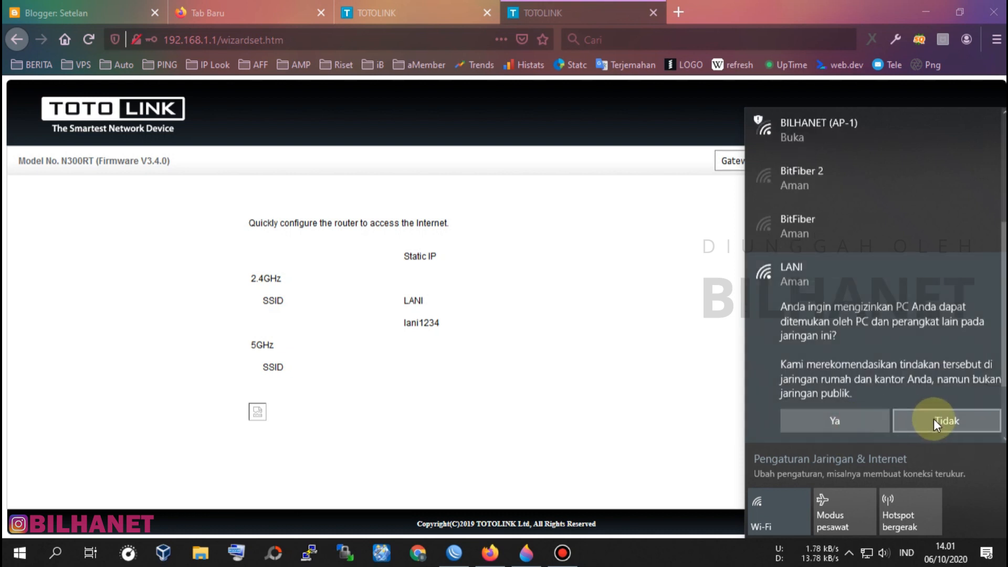
click(915, 417)
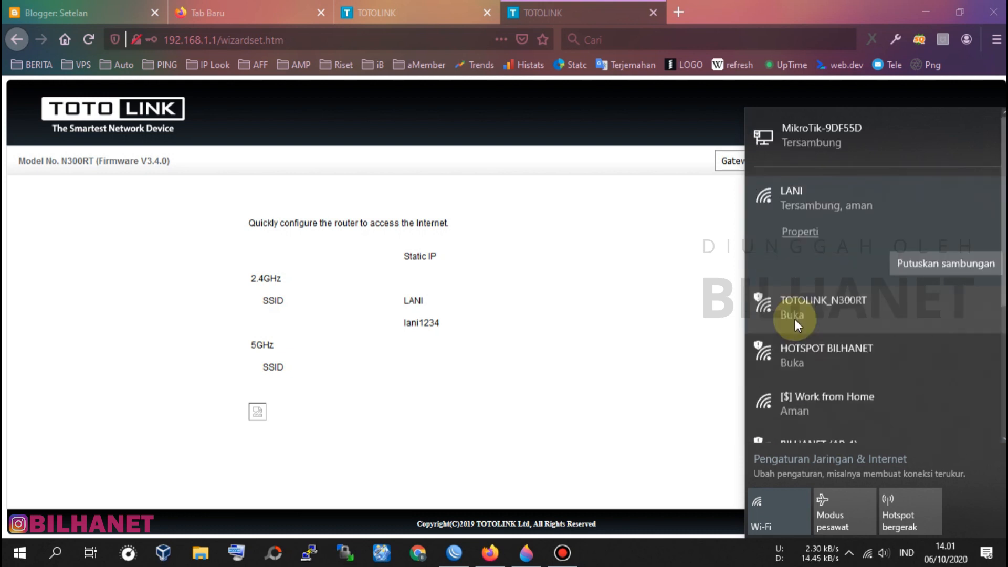
Step: Reload the router page, log back in with the account password and verification code, and open Advanced Setup
click(513, 232)
right_click(513, 231)
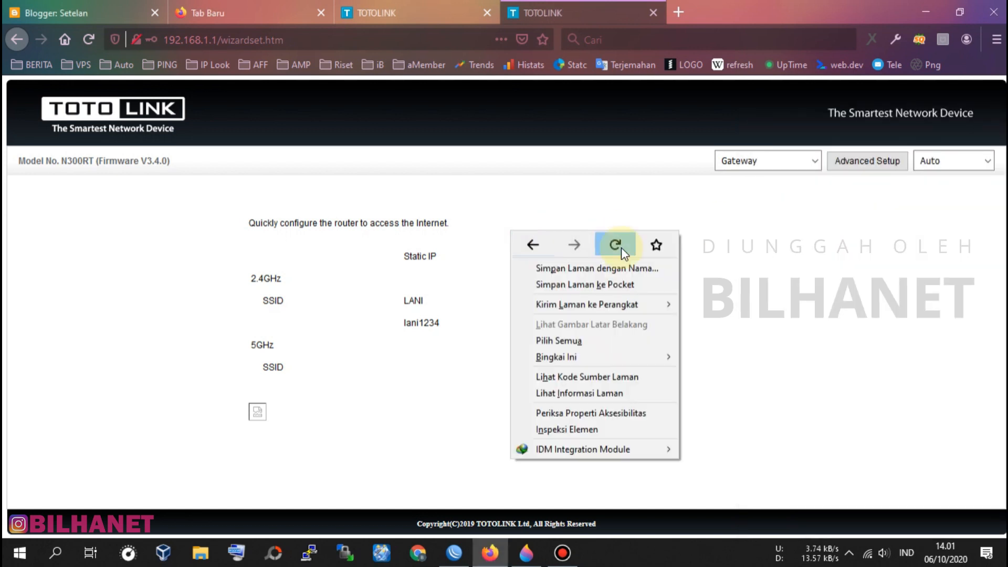
click(616, 245)
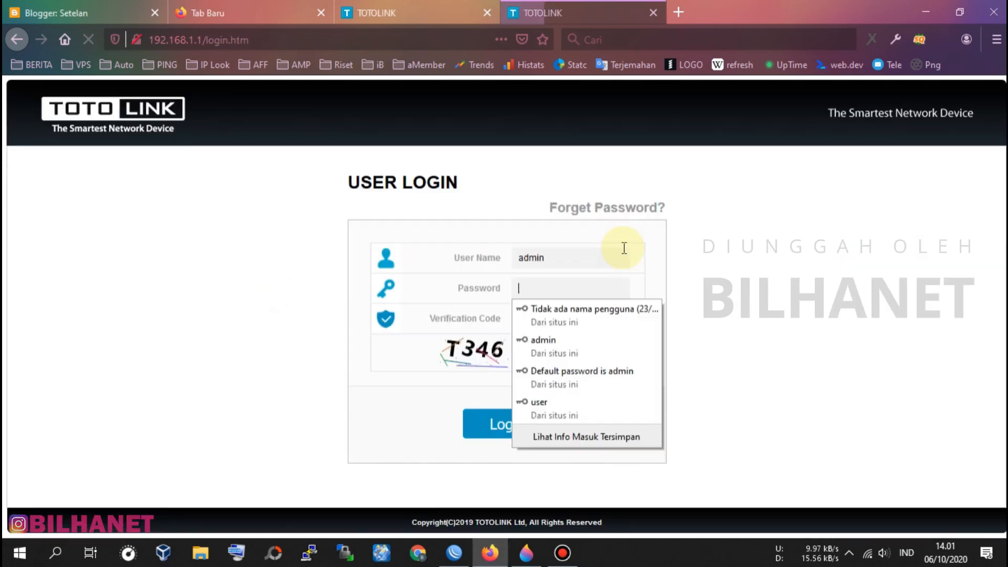
text(********)
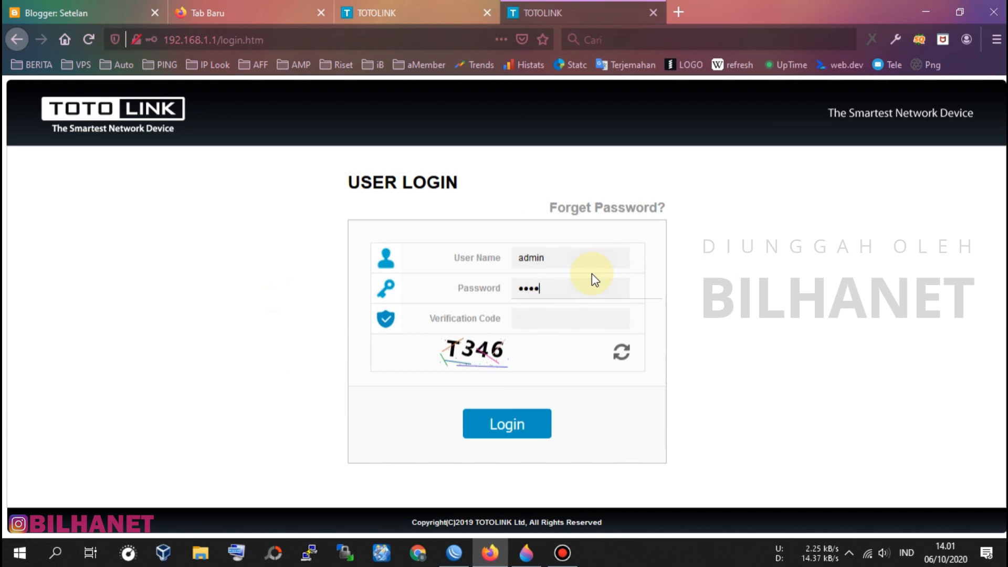
key(Return)
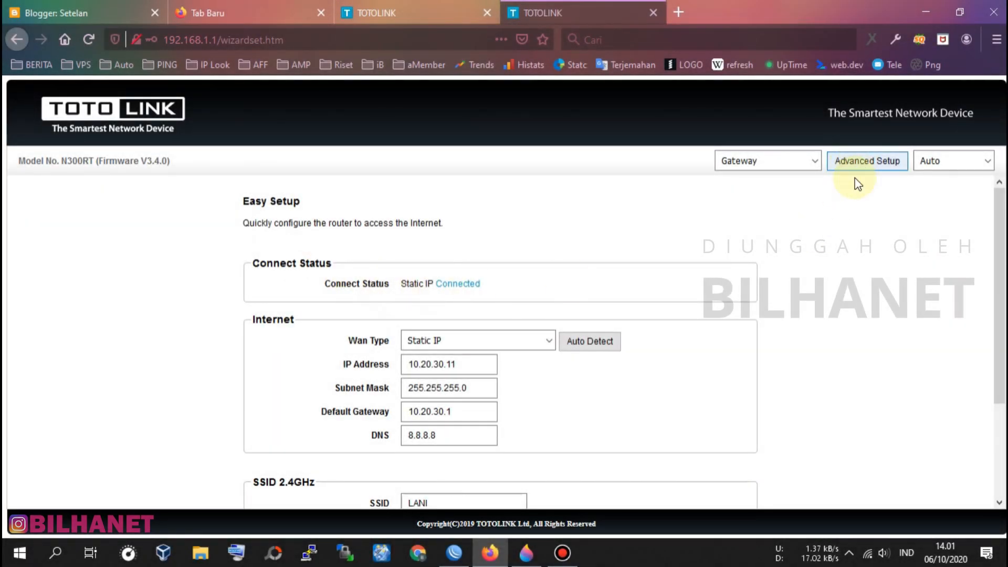
click(882, 173)
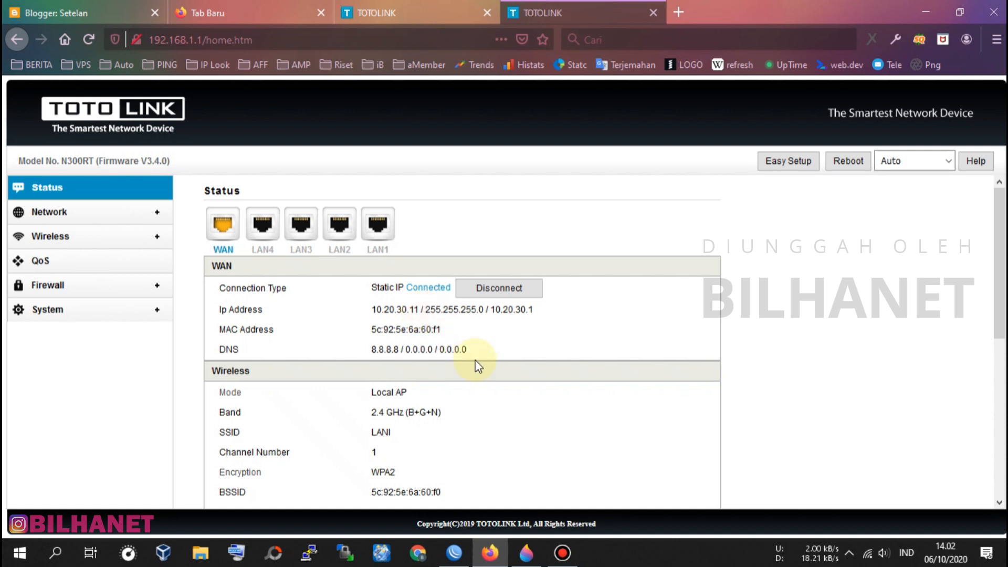
Step: Switch to WinBox and remove the existing hotspot IP binding for 10.20.30.11
click(452, 559)
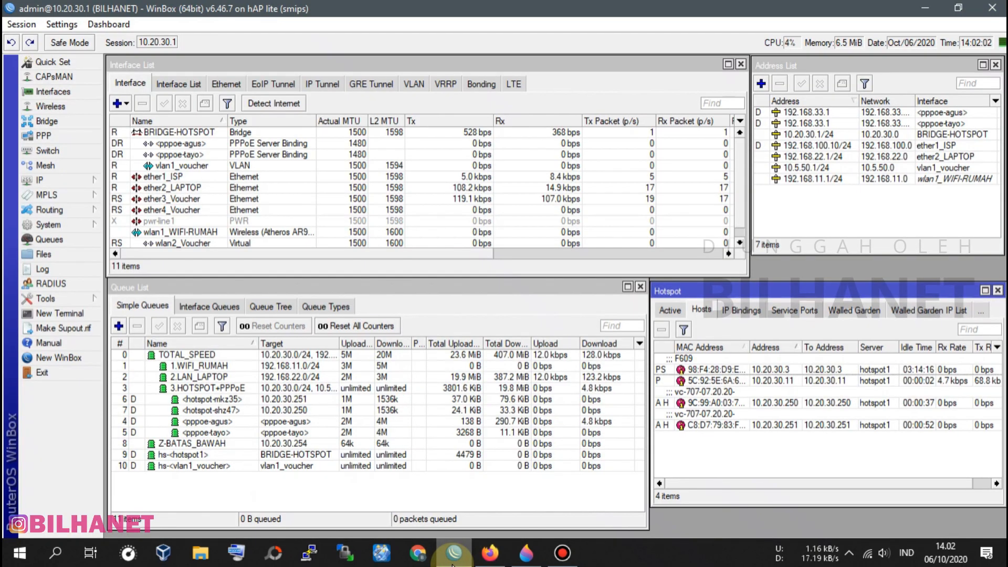
mouse_move(492, 560)
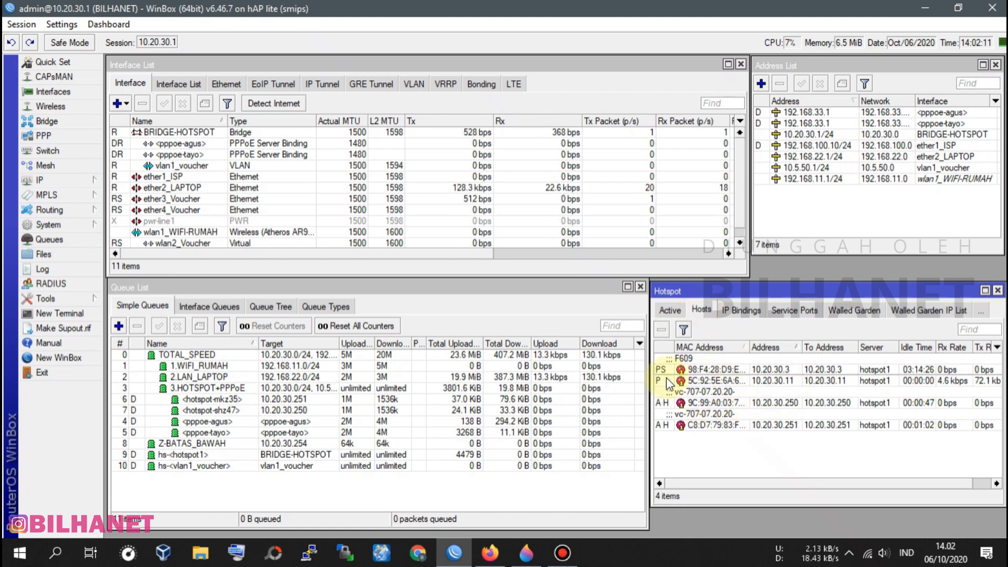
click(763, 380)
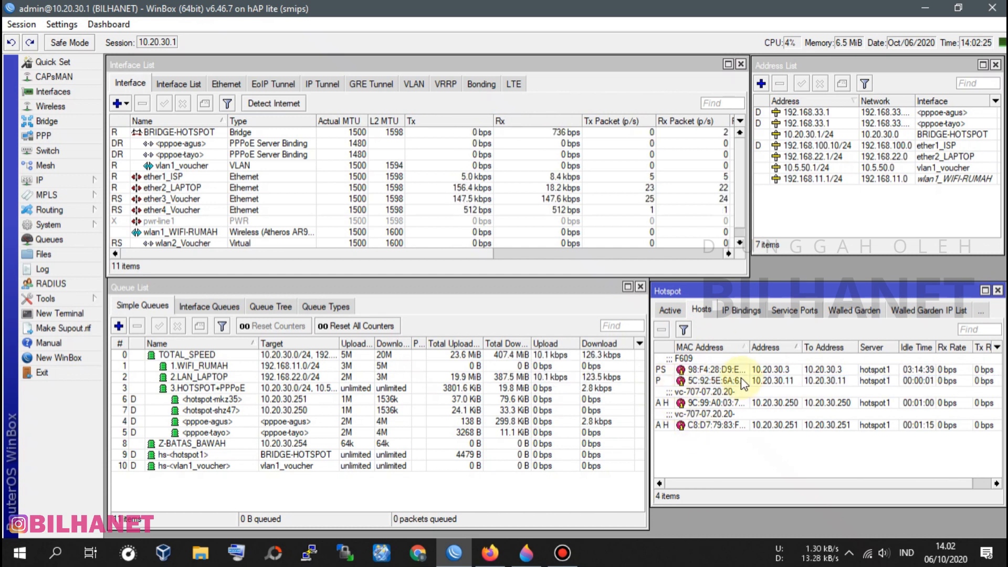
click(741, 310)
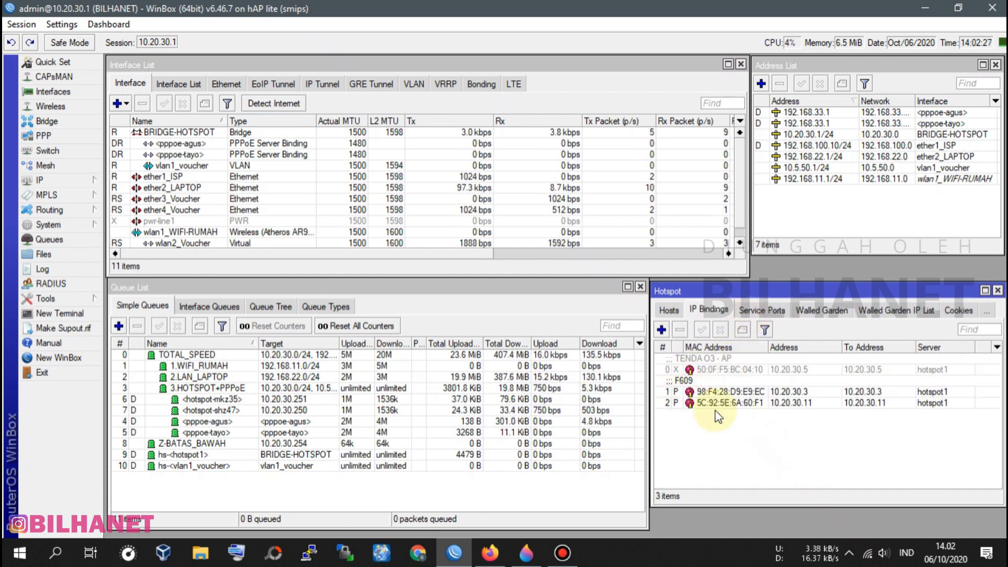
click(796, 403)
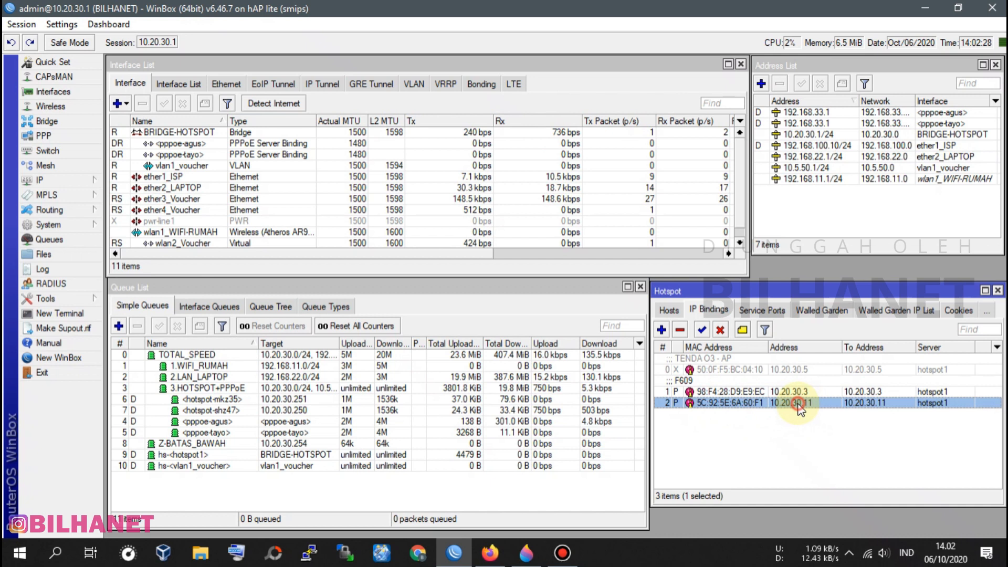
click(680, 329)
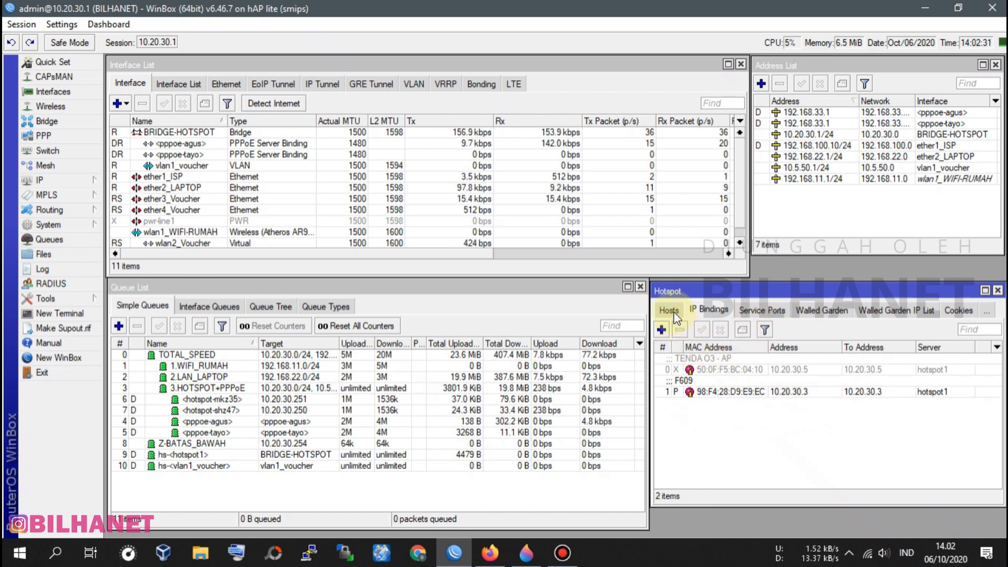
Step: Compare the 10.20.30.11 entry among the hotspot hosts with the WAN IP address on the router's status page in Firefox
click(672, 311)
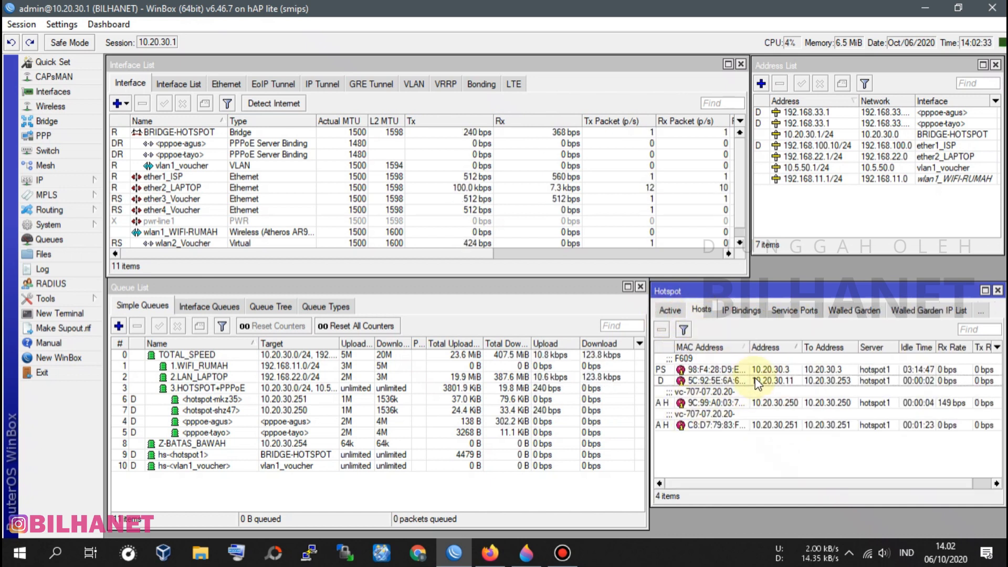
click(700, 380)
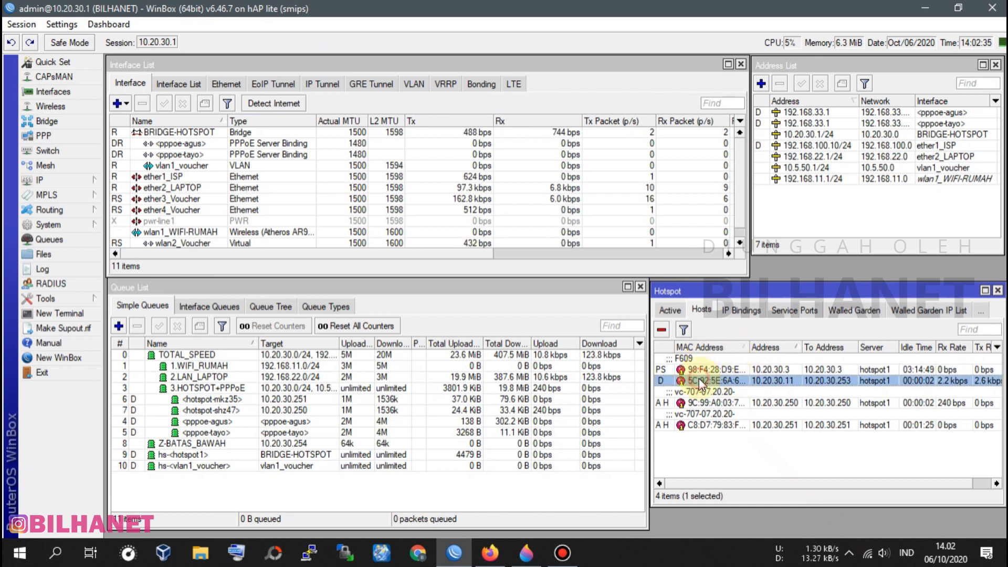
click(778, 381)
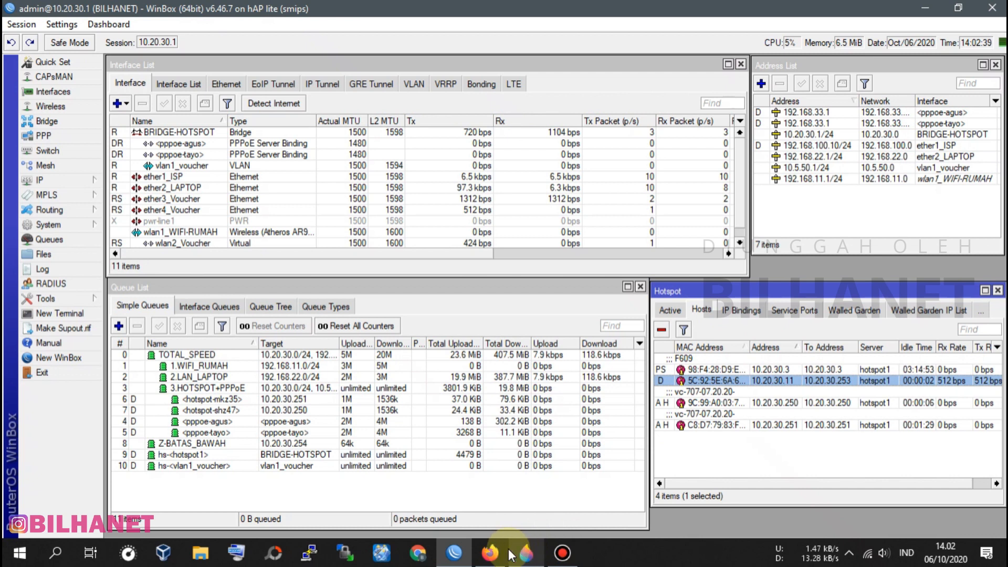
click(490, 553)
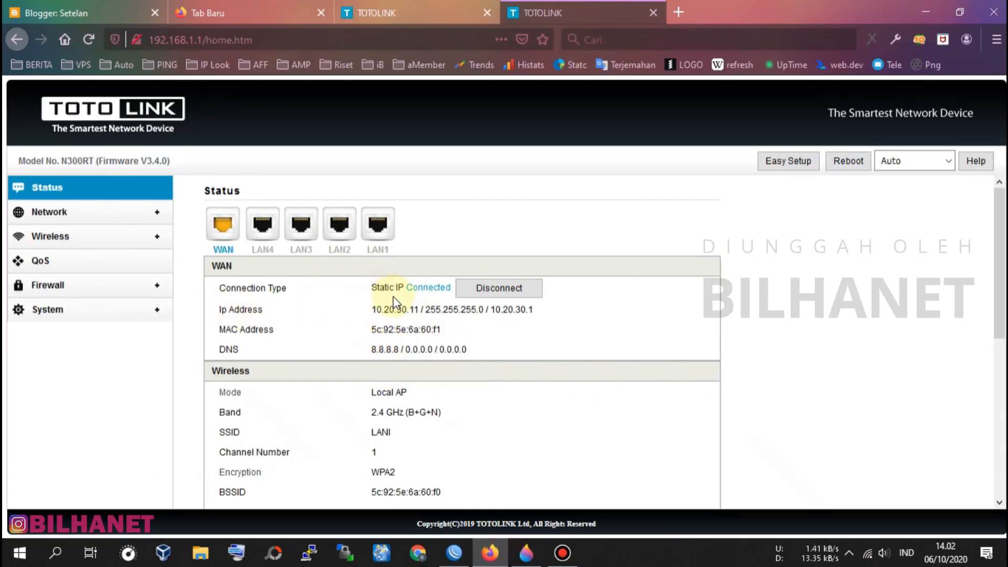
drag(374, 310, 416, 310)
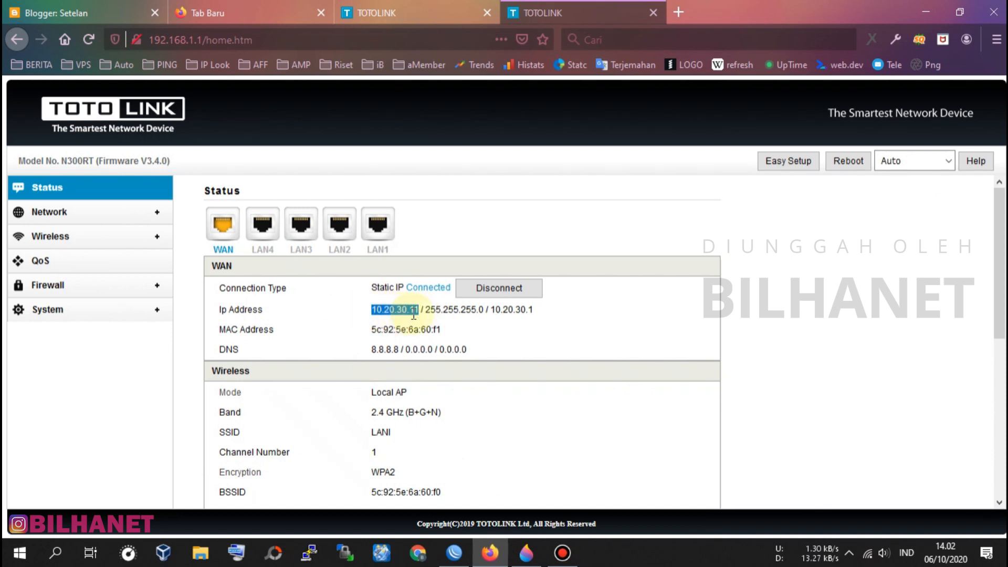
Step: Switch back to WinBox, make an IP binding from the 10.20.30.11 hotspot host, and set its To Address to 10.20.30.11
click(455, 553)
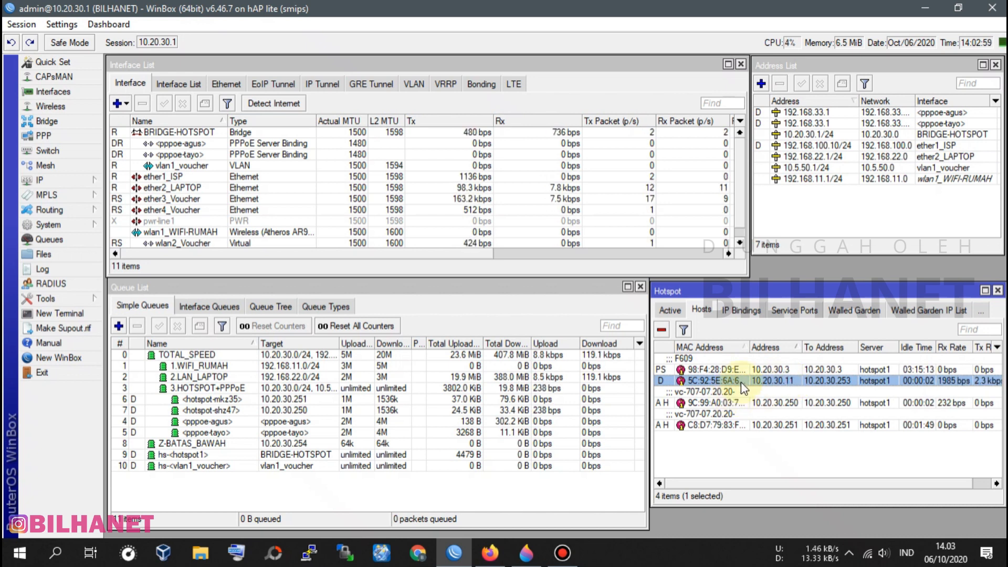
right_click(708, 376)
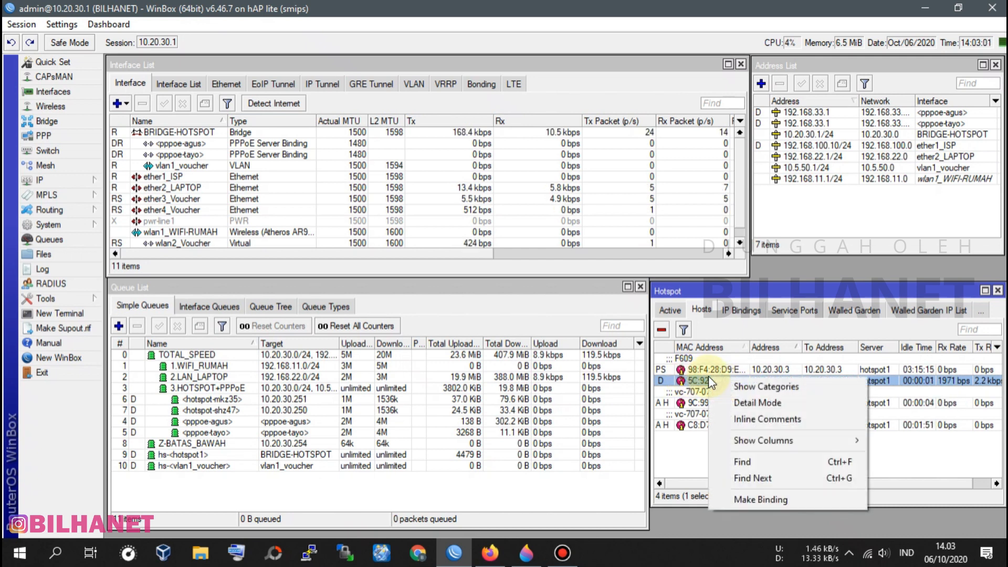
click(761, 500)
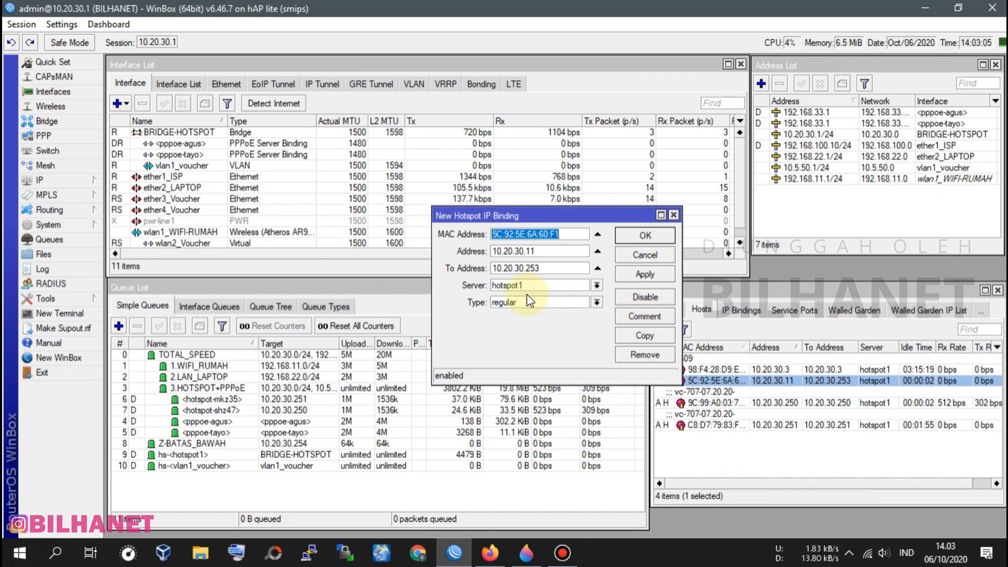
click(537, 250)
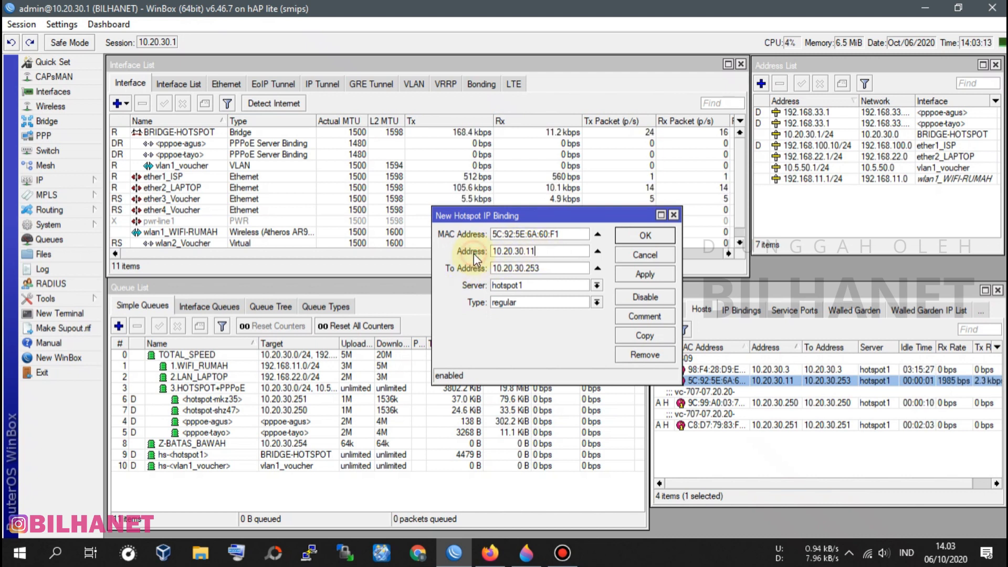
click(550, 267)
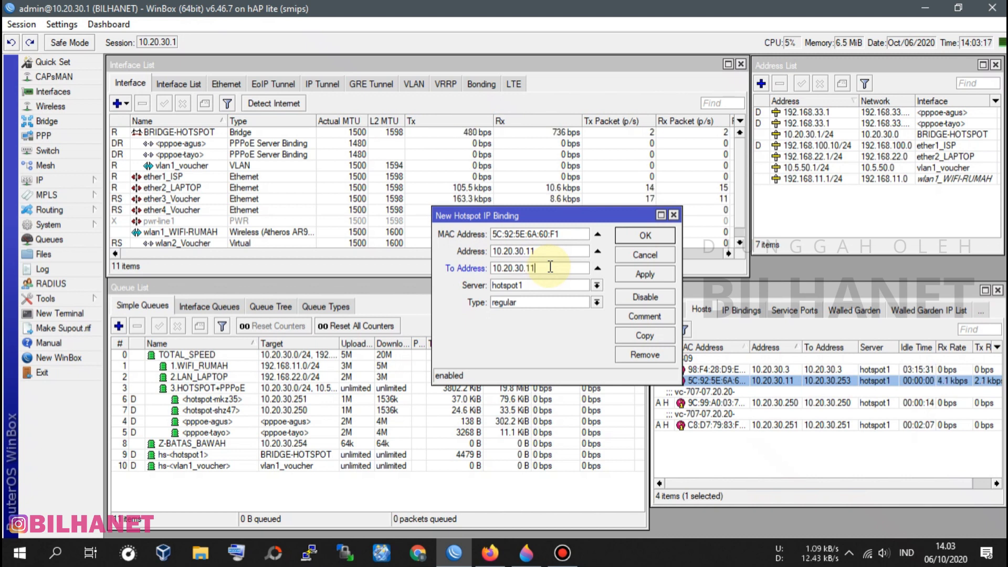
text(11)
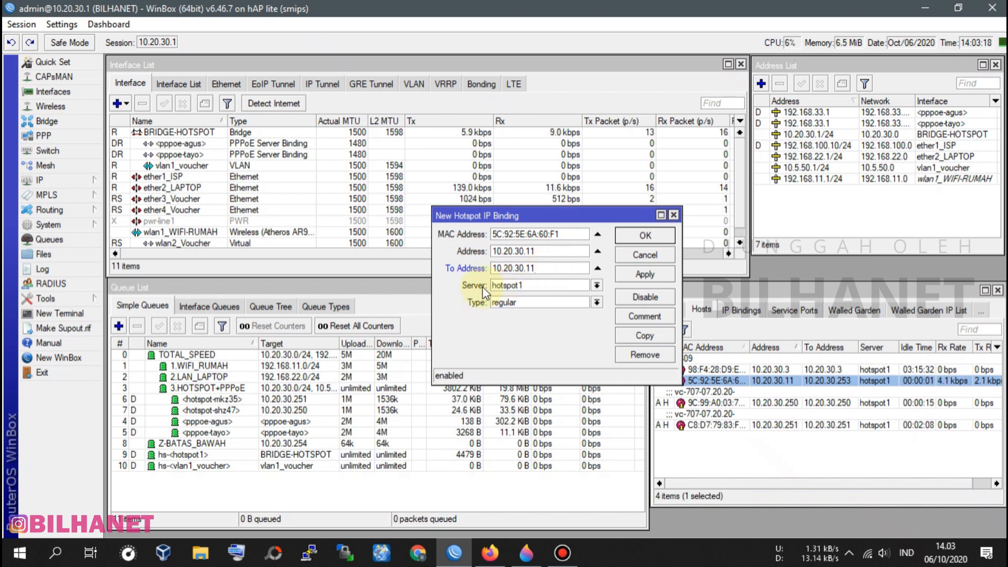
Step: Set the server of the new hotspot IP binding to all
click(597, 285)
click(612, 295)
click(597, 285)
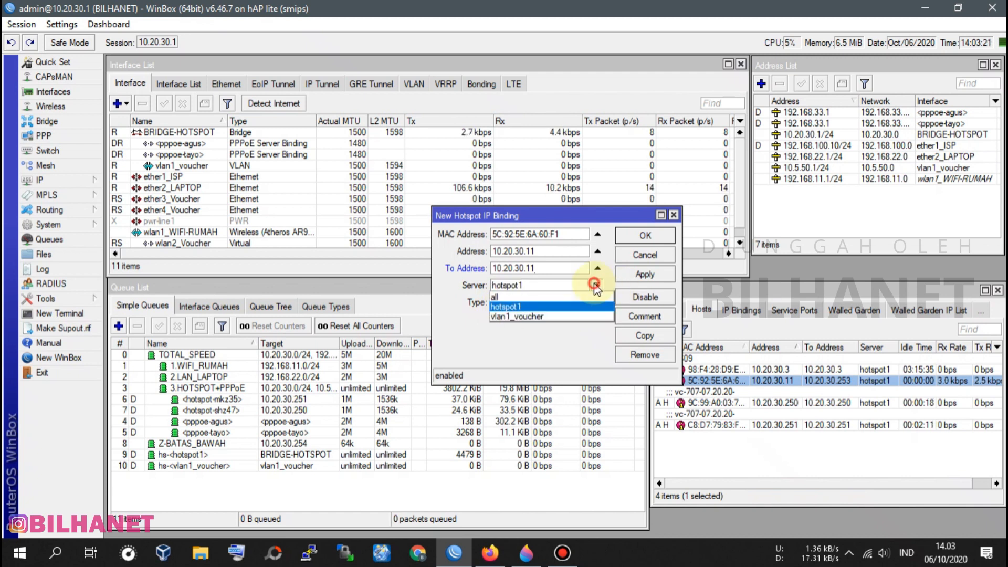
click(505, 302)
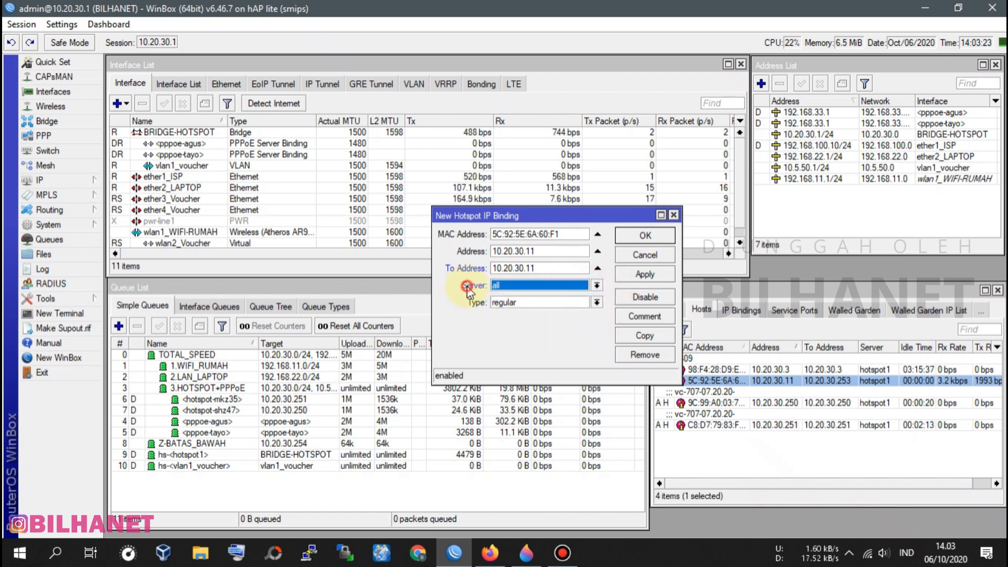
Step: Set the new hotspot IP binding's type to bypassed and give it the comment Client LANI
click(597, 302)
click(512, 321)
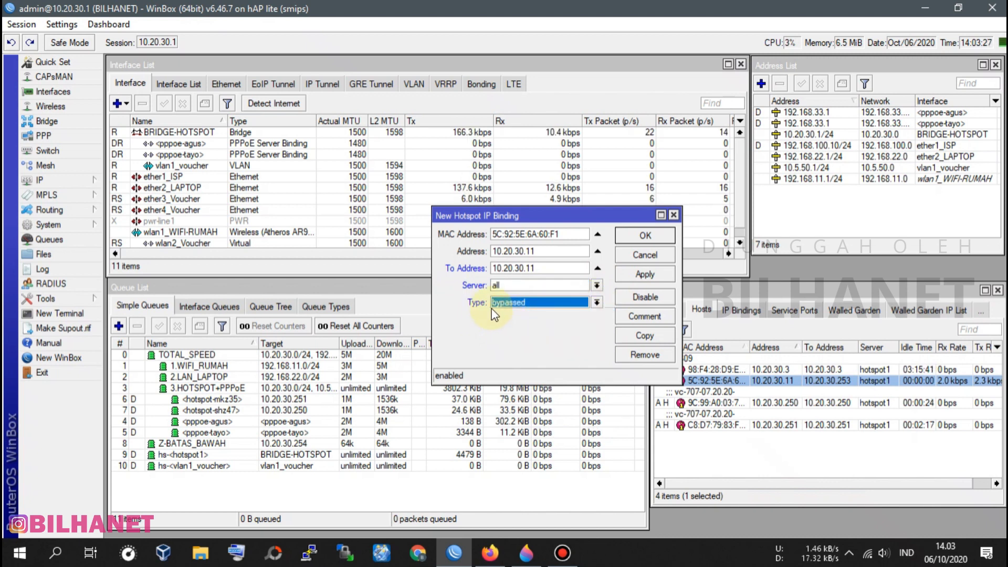
click(645, 317)
text(L)
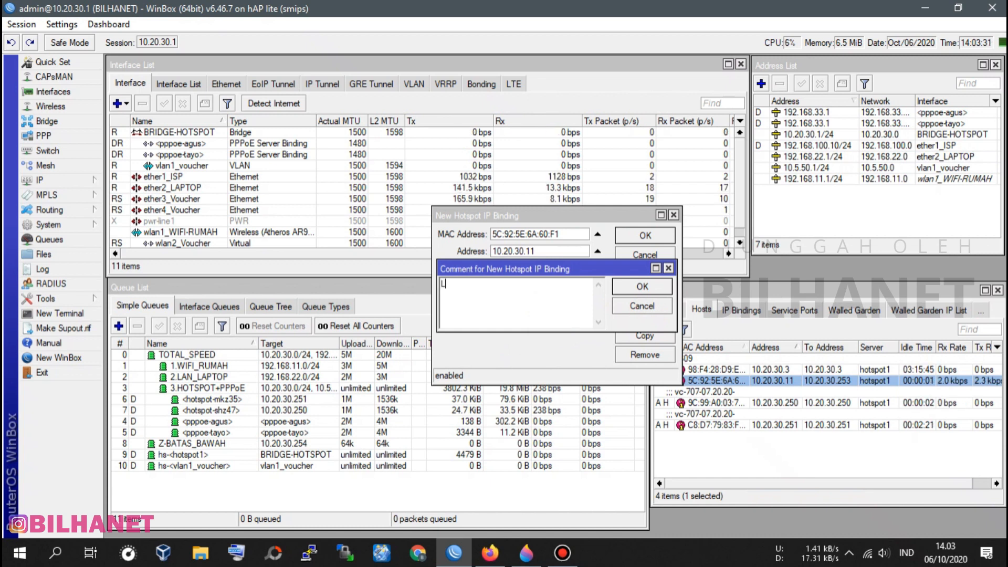
text(lient LANI)
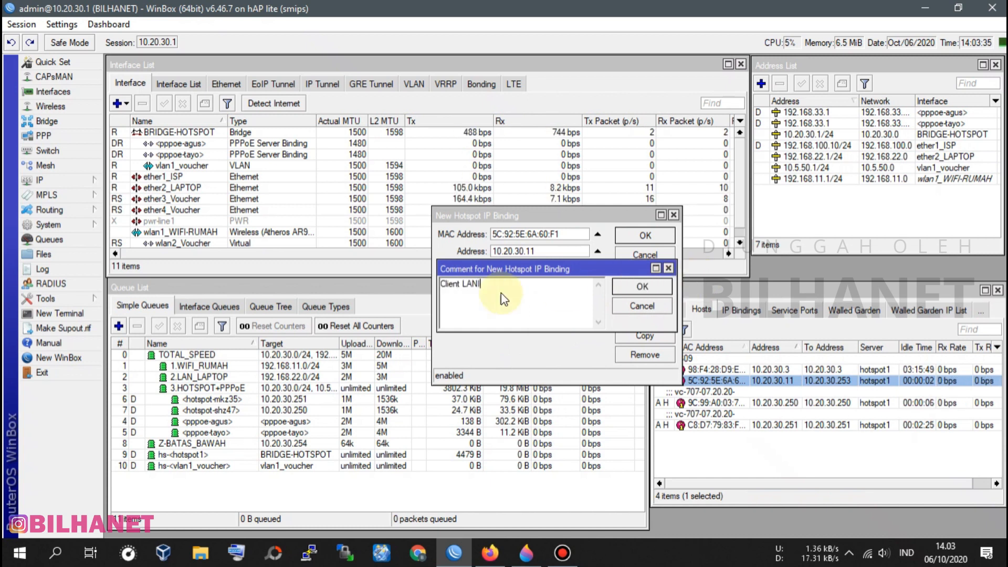
click(645, 287)
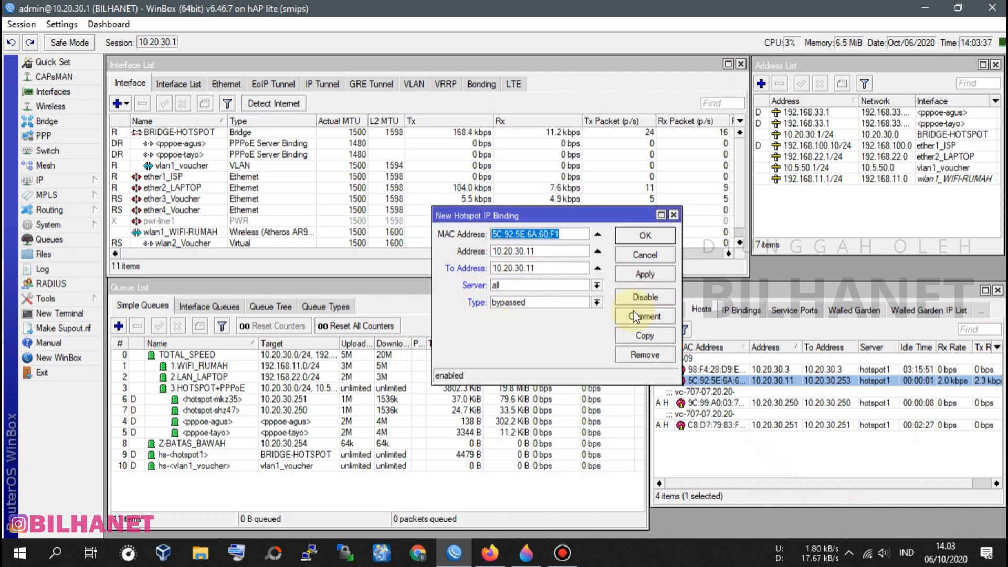
Step: Save the new hotspot IP binding and select the Client LANI entry in the IP bindings list
click(645, 273)
click(646, 237)
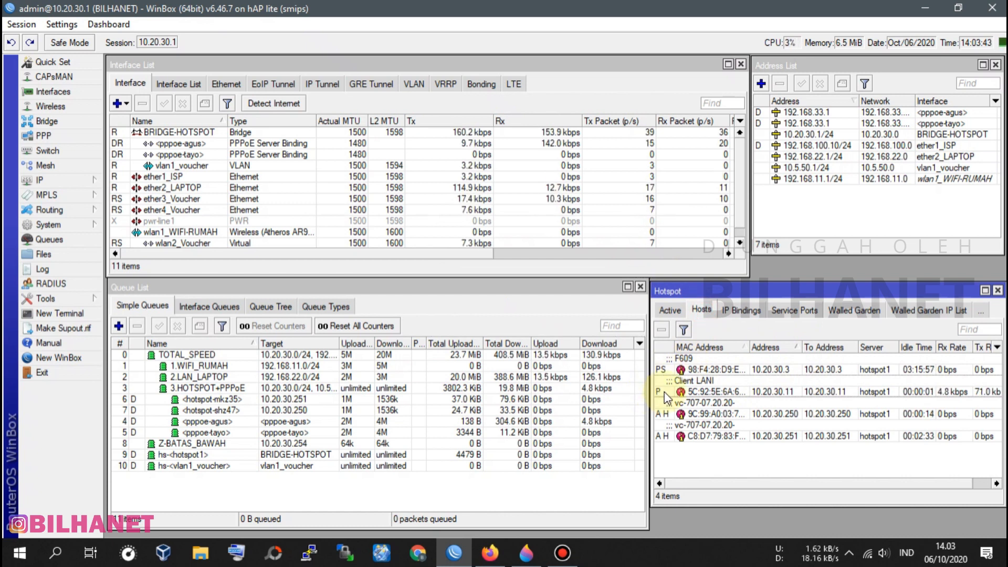
click(737, 310)
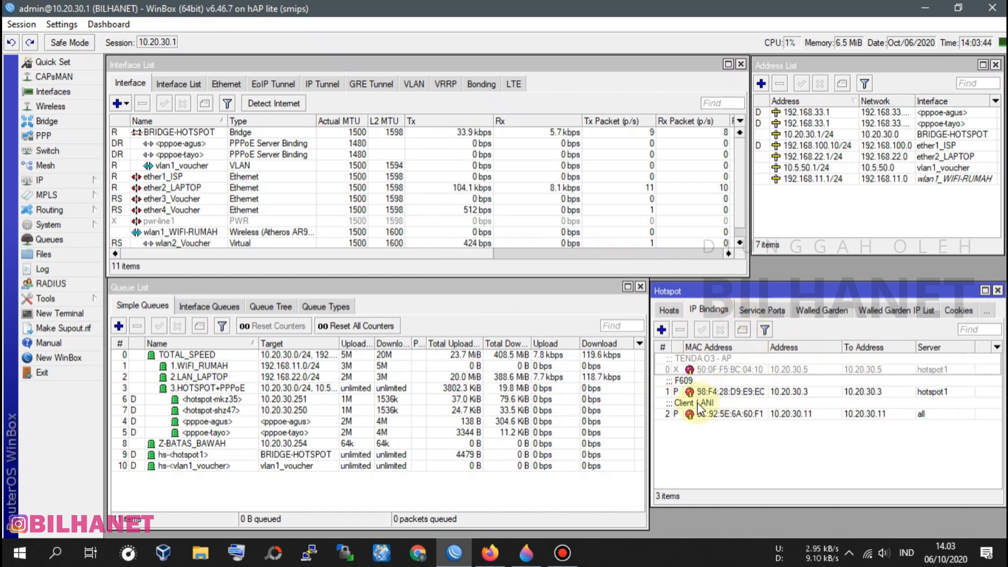
click(674, 414)
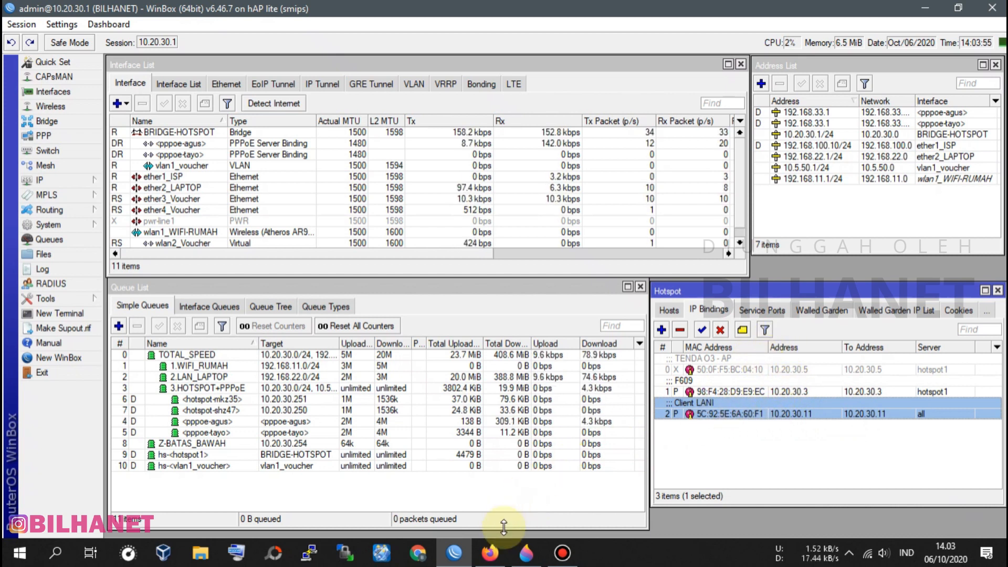
Step: Open the Network and Sharing Centre from the Windows network settings and disable the Ethernet USBLAN connection
click(489, 552)
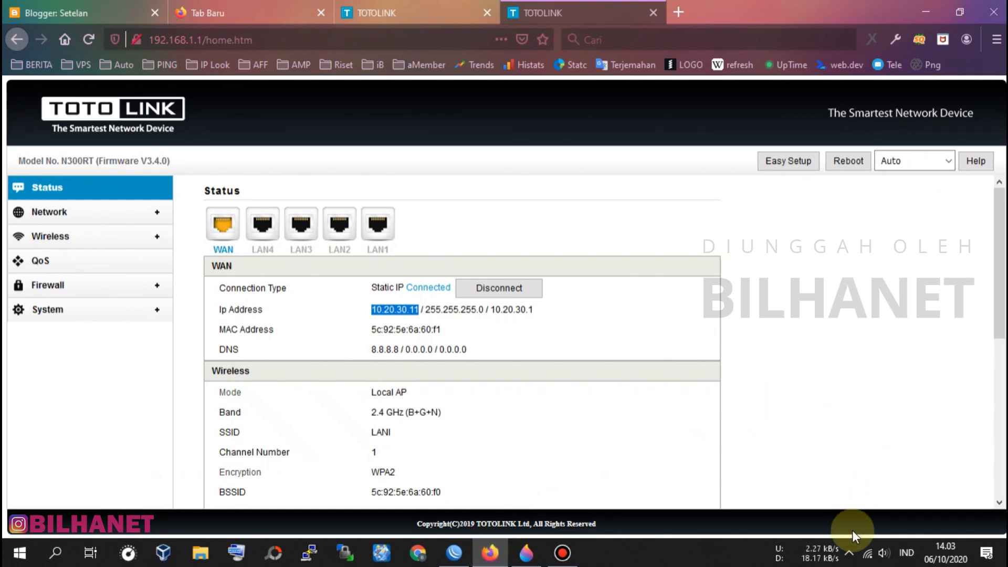
click(867, 553)
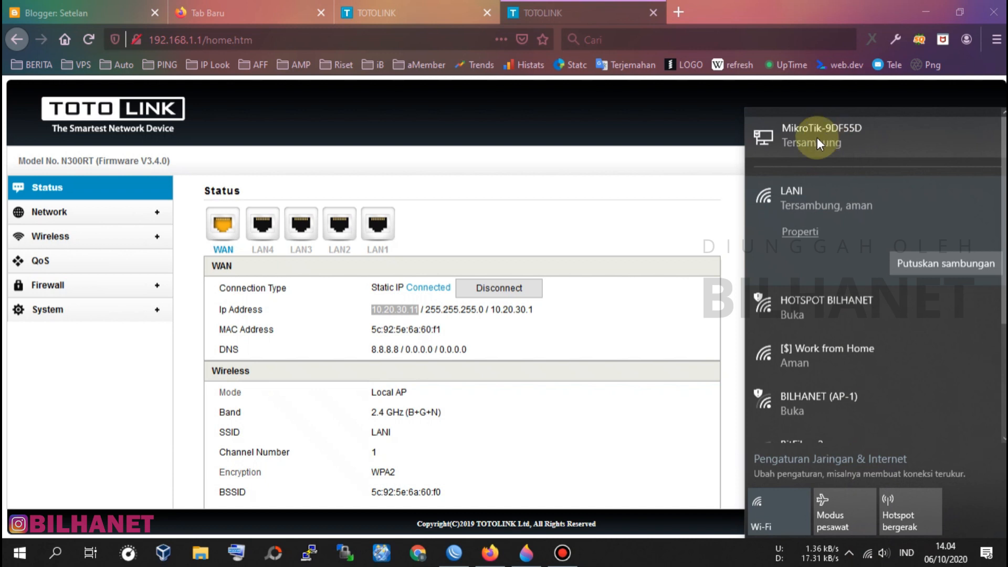
click(817, 460)
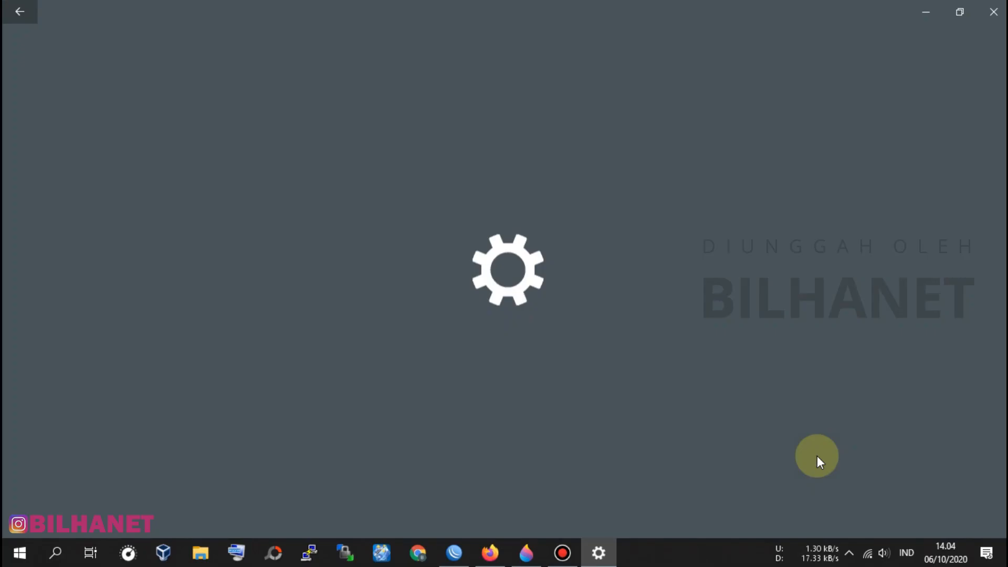
scroll(587, 386, down, 3)
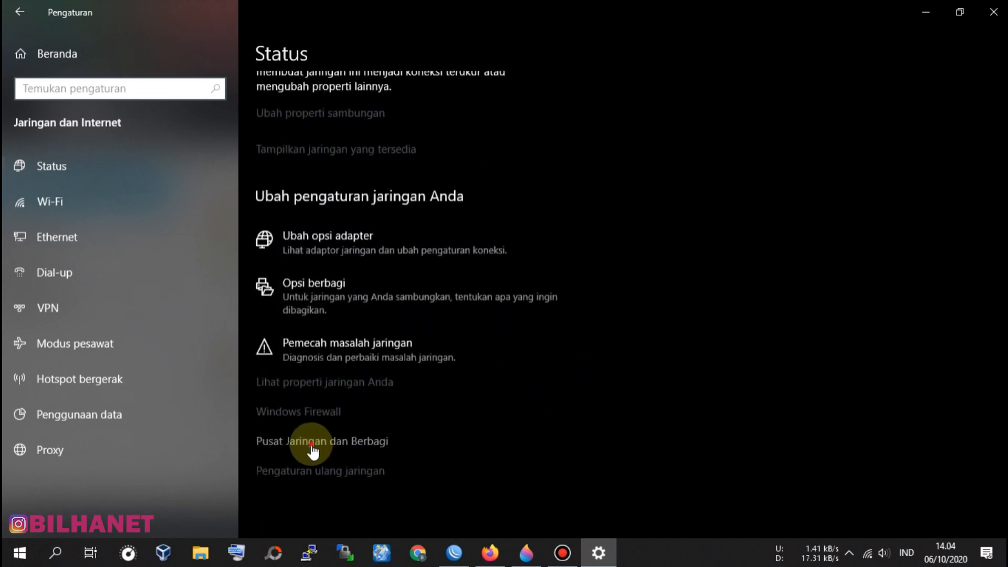
click(312, 451)
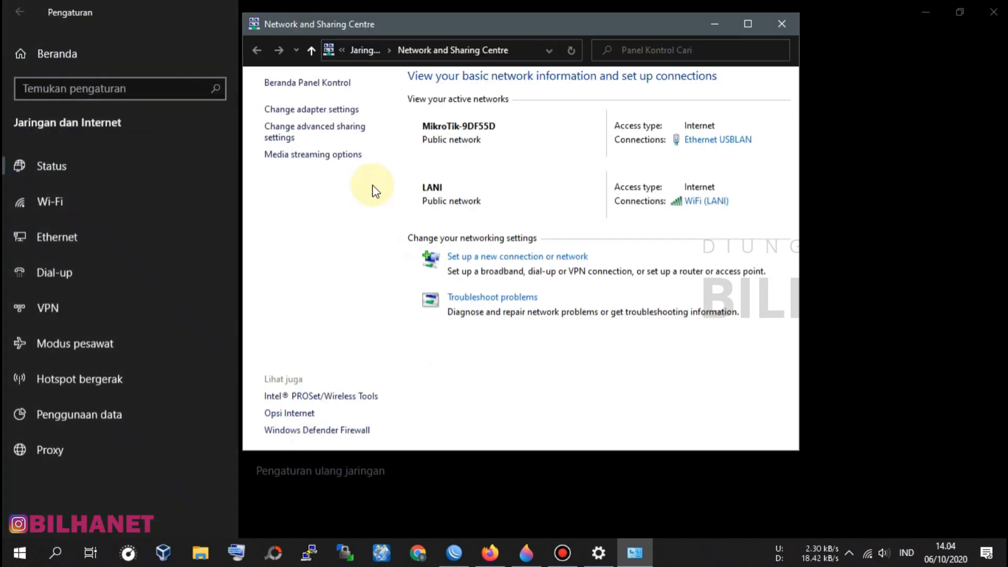
click(717, 143)
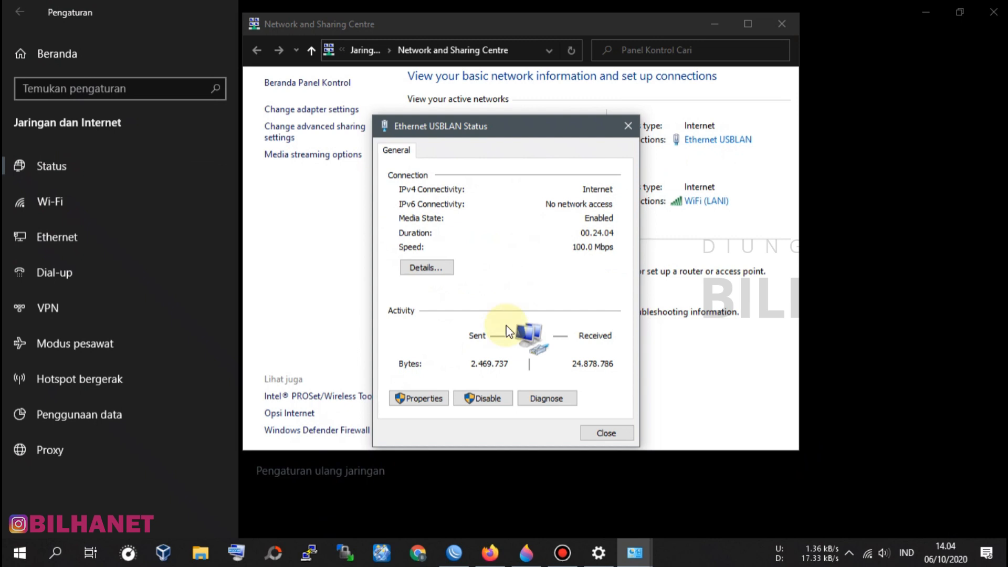
click(479, 398)
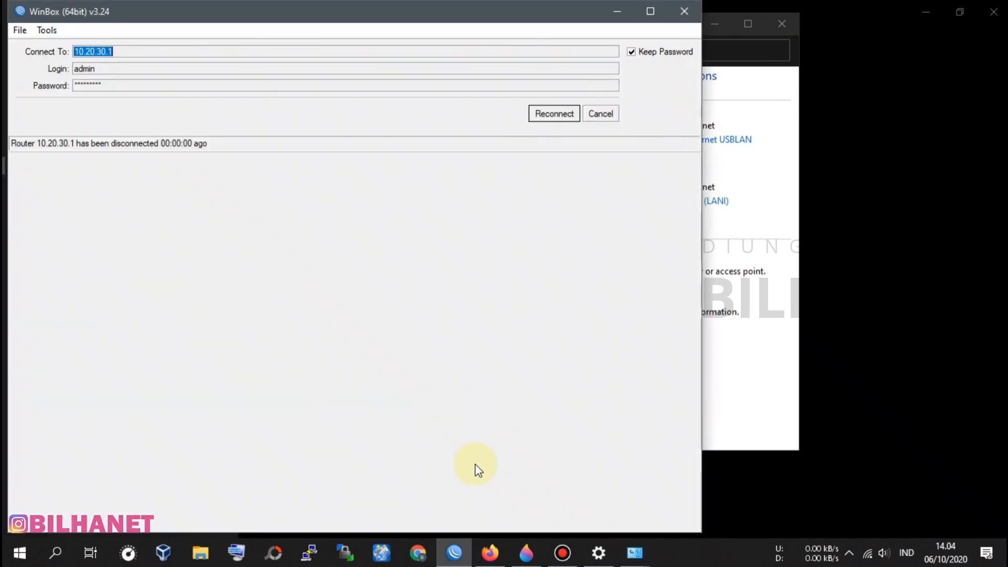
Step: Switch to Firefox and search for speedtest in a new browser tab
click(497, 540)
double_click(395, 310)
click(685, 11)
text(speed)
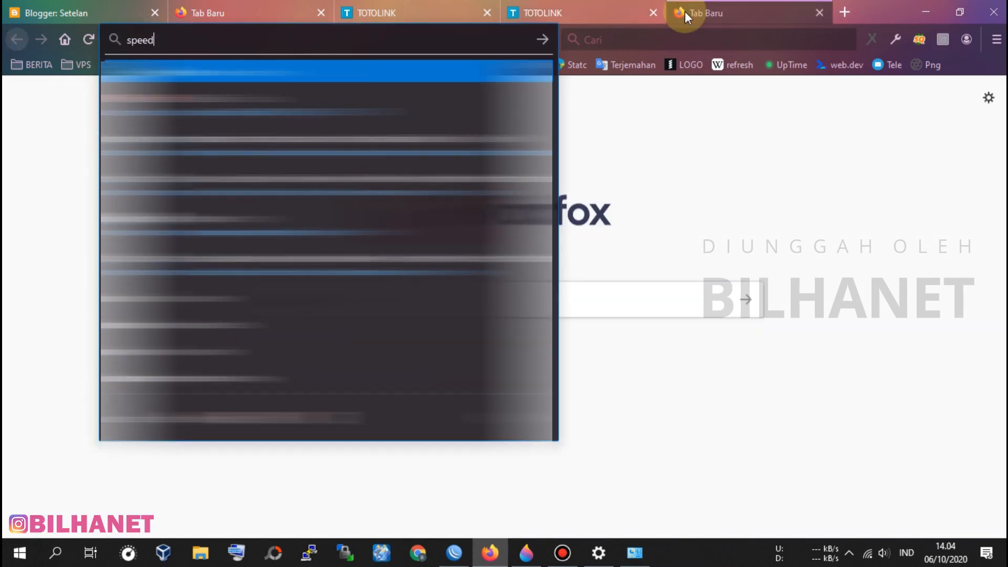
text(test)
key(Return)
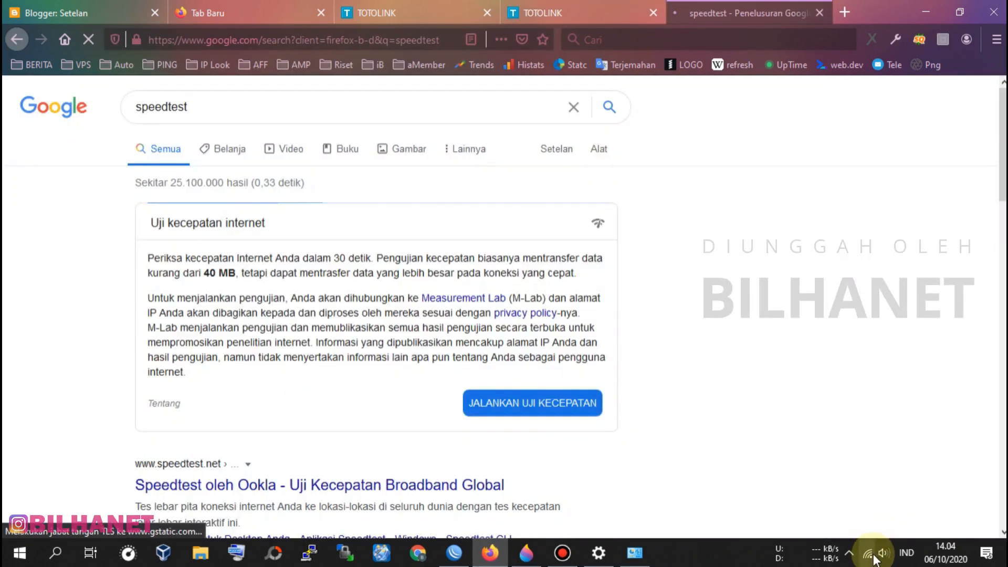
Step: Check which Wi-Fi network the computer is connected to and run the Cyberindo Aditama Speedtest at speedtest.cbn.id
click(868, 554)
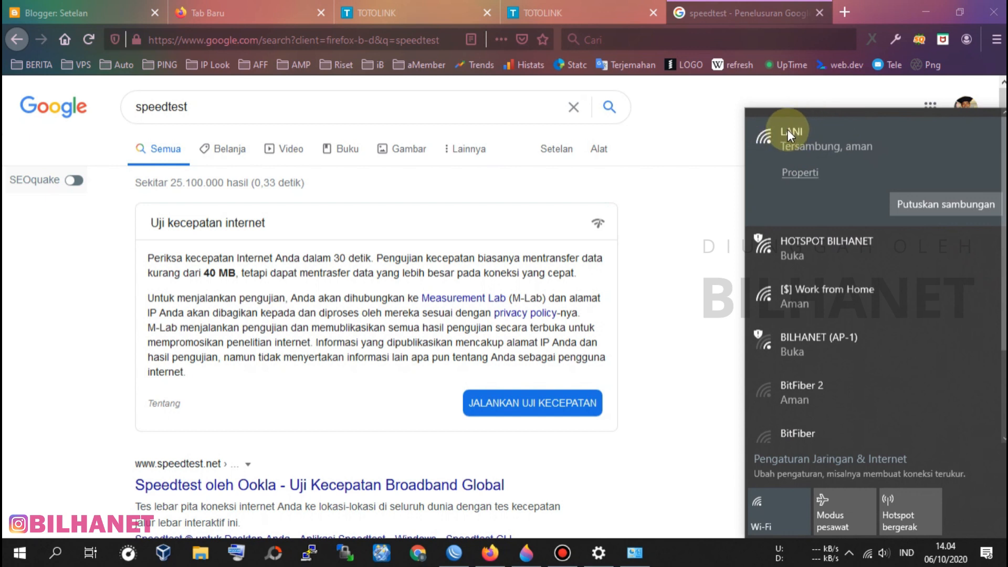
scroll(357, 294, down, 4)
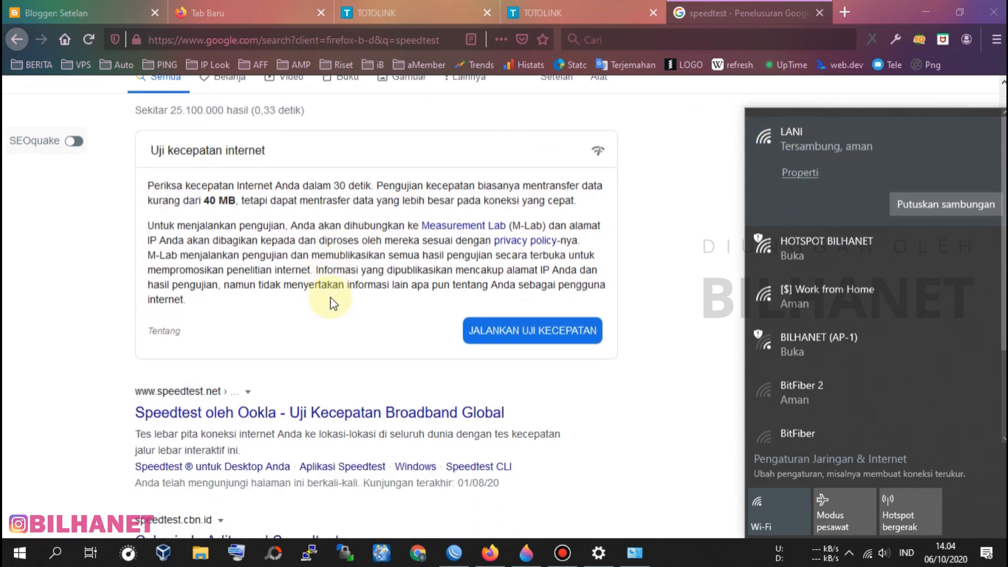
click(716, 11)
scroll(237, 323, down, 3)
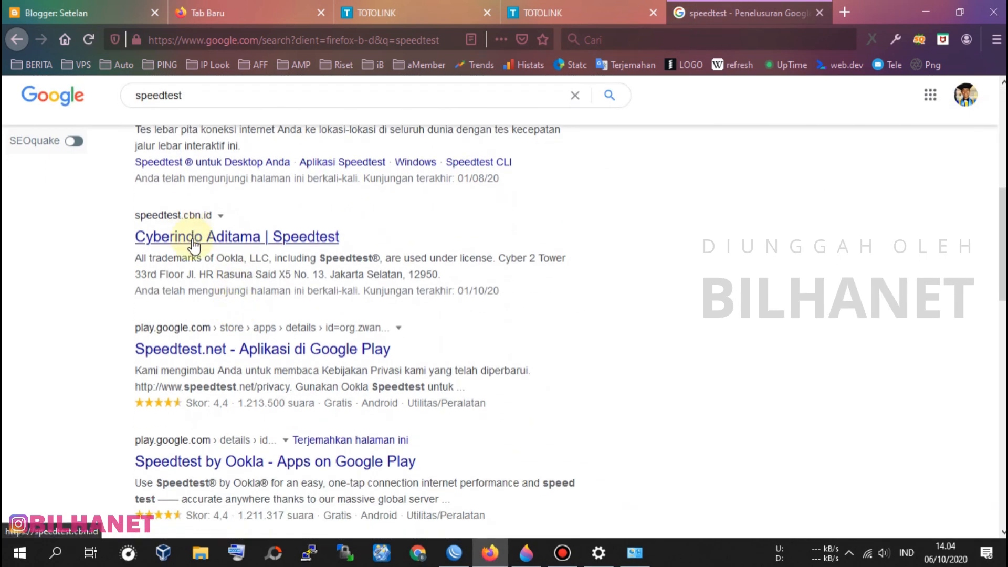
click(192, 235)
click(524, 374)
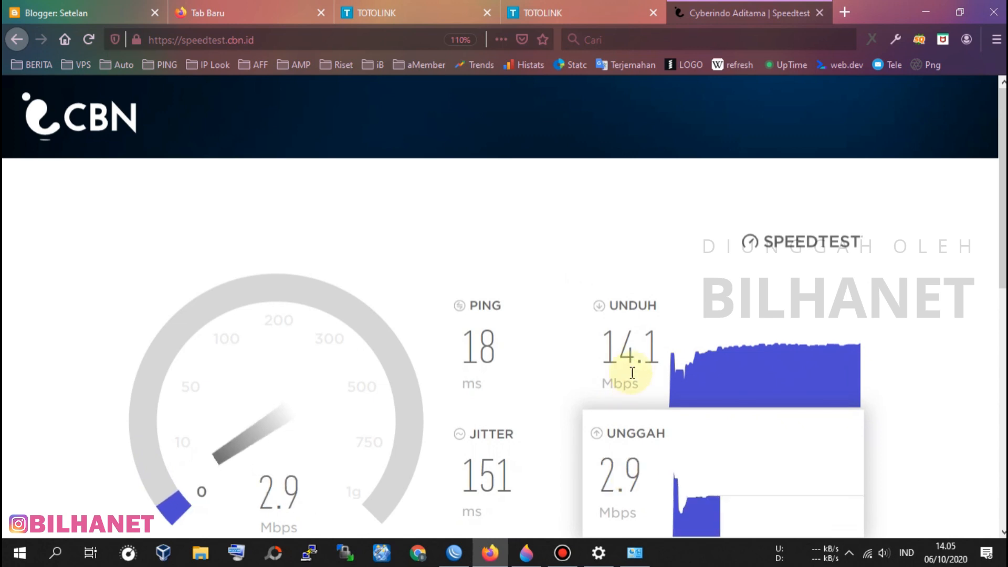
click(490, 555)
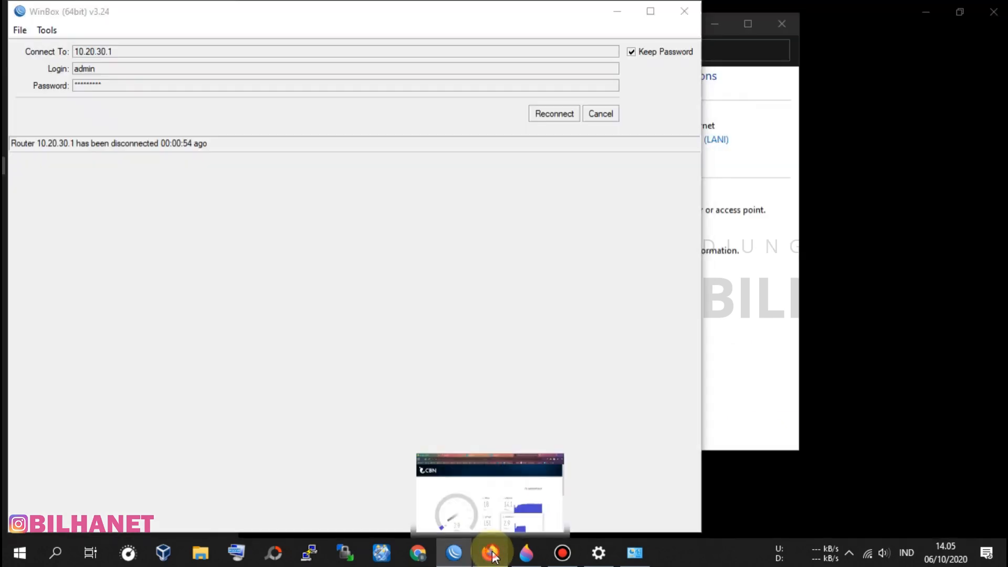
click(491, 554)
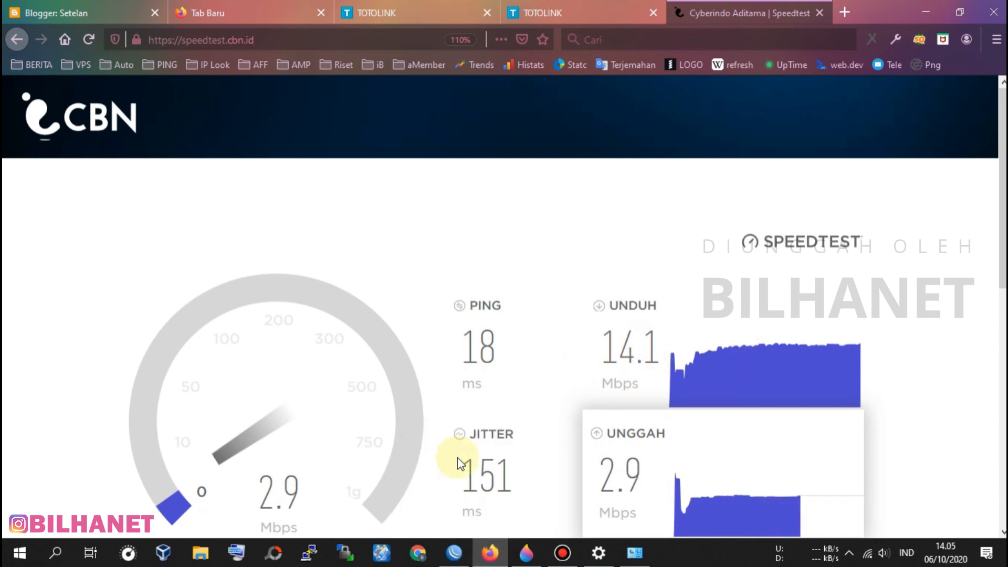
Step: Switch to WinBox, reconnect to router 10.20.30.1, and select the Client LANI entry among the hotspot IP bindings
click(454, 551)
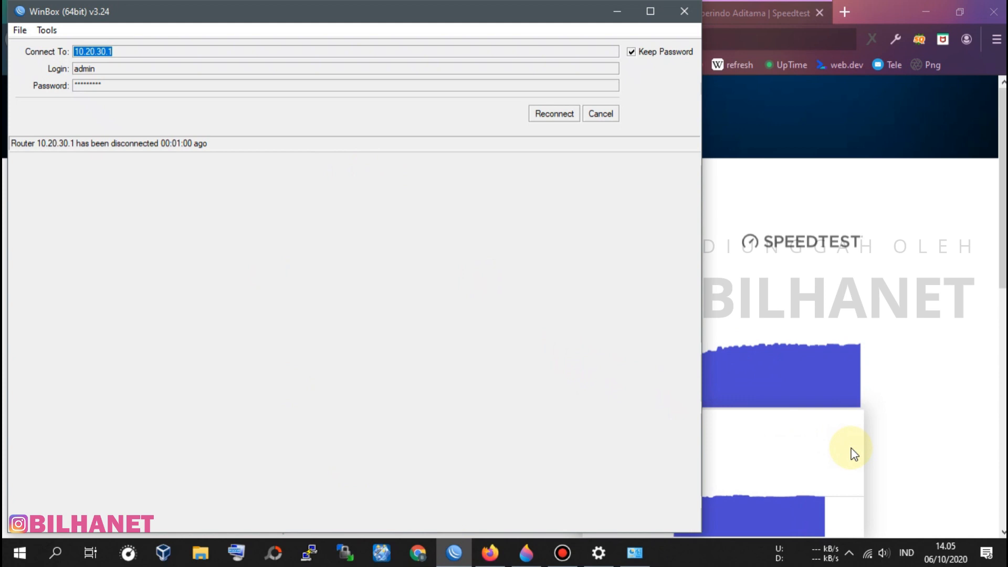
click(869, 555)
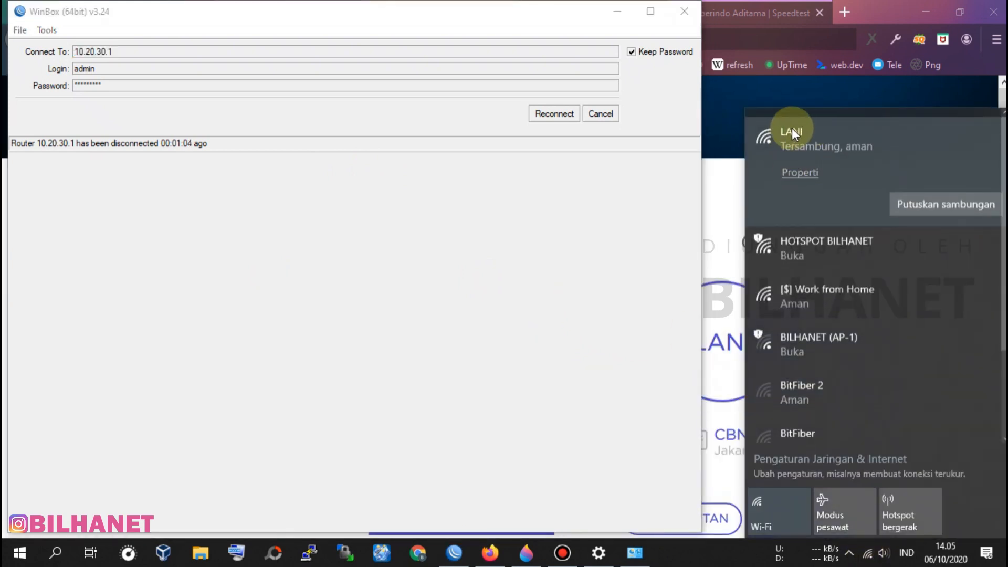
click(229, 190)
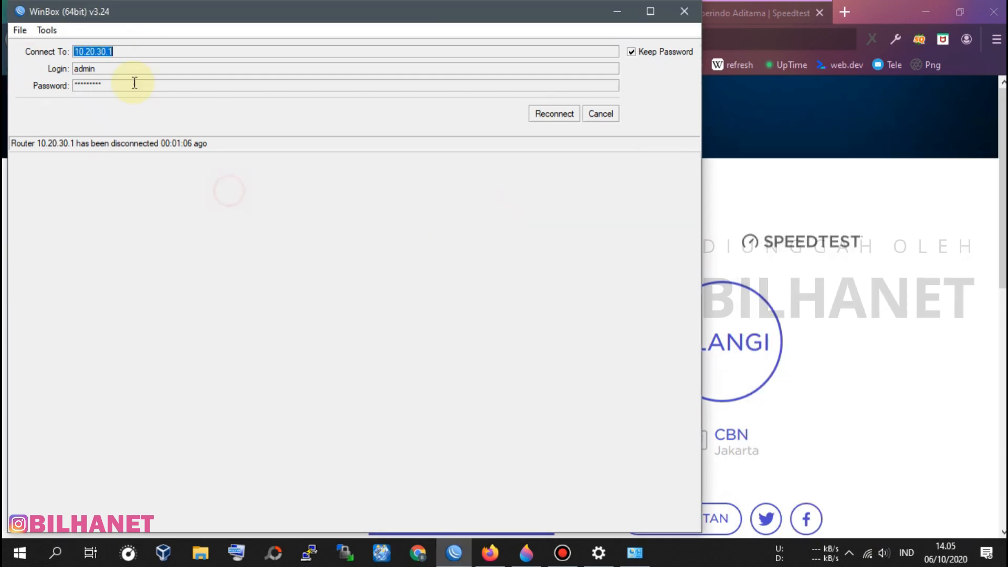
click(560, 117)
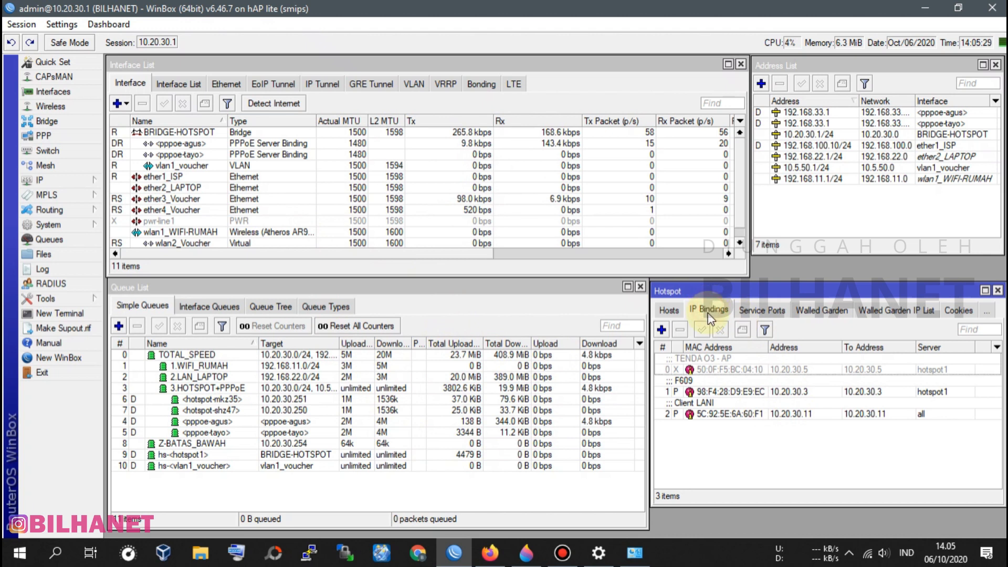
click(830, 416)
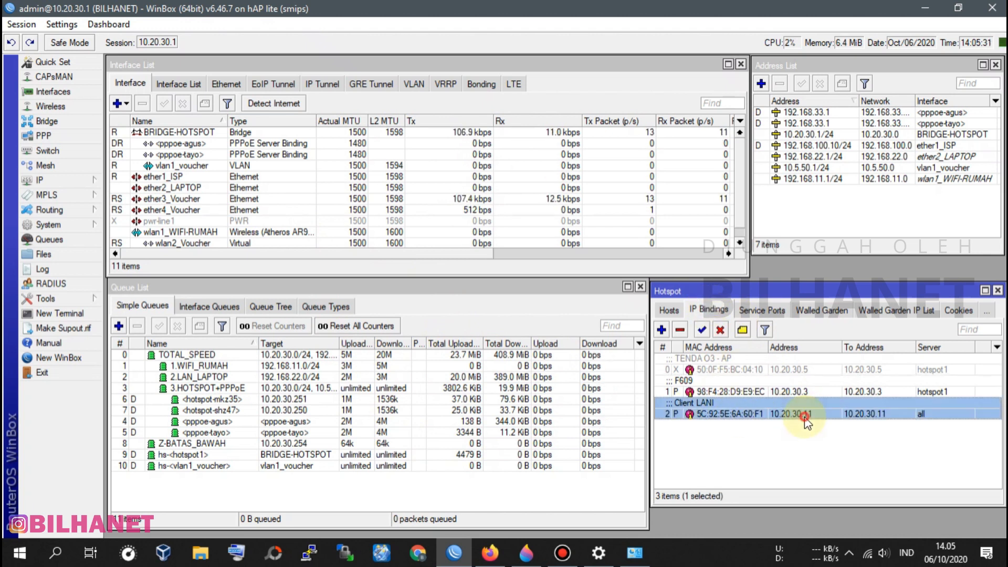
Step: Switch to Firefox and copy the WAN IP address 10.20.30.11 from the TOTOLINK status page
click(490, 553)
click(563, 14)
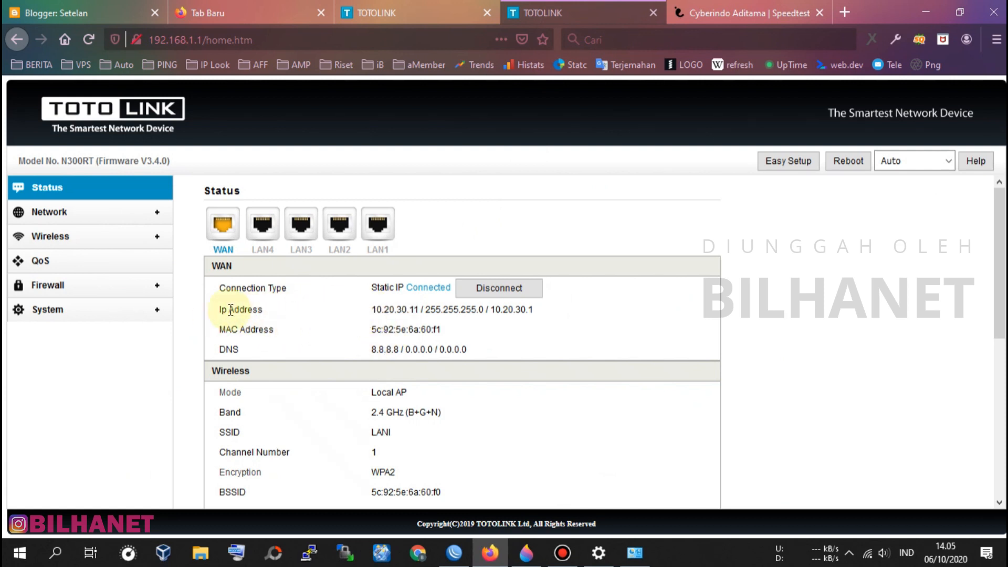
drag(374, 310, 420, 309)
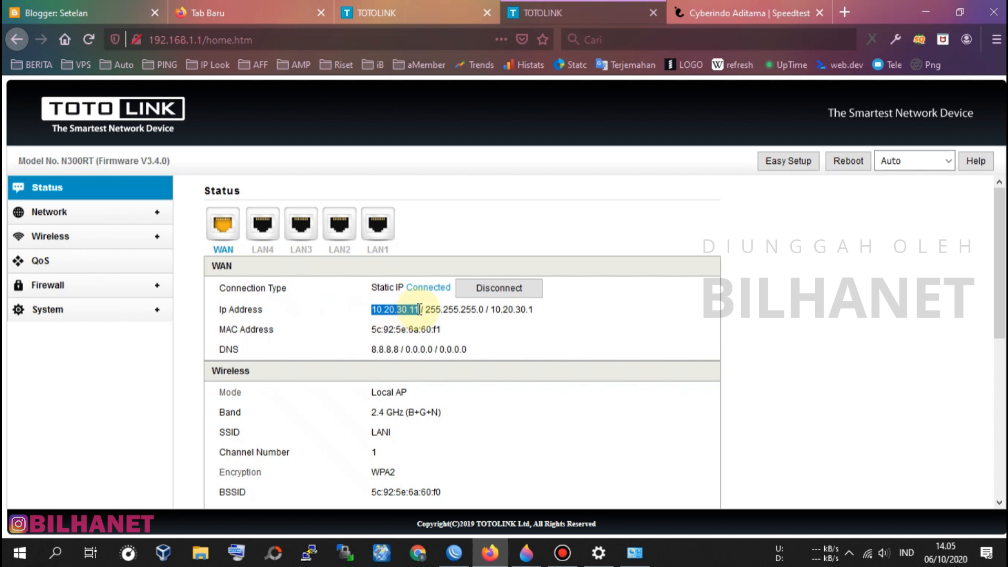
right_click(411, 311)
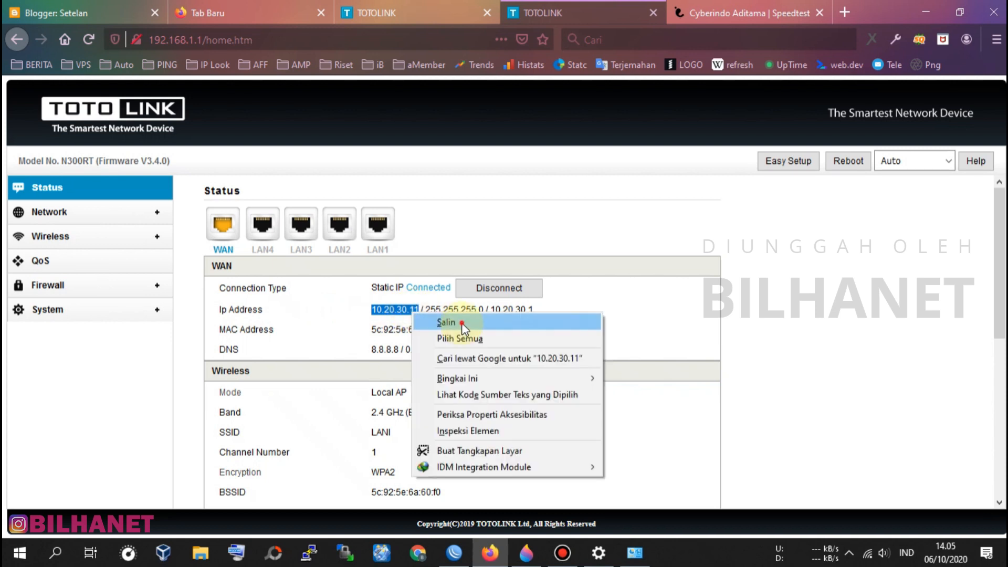
click(462, 322)
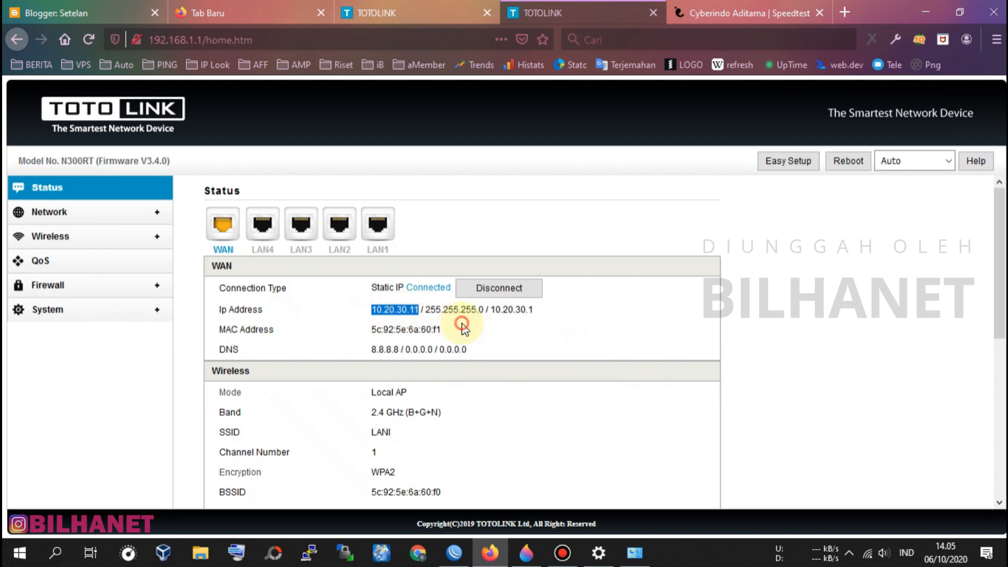
Step: Switch to WinBox and start a new simple queue named <static-LANI>
click(462, 561)
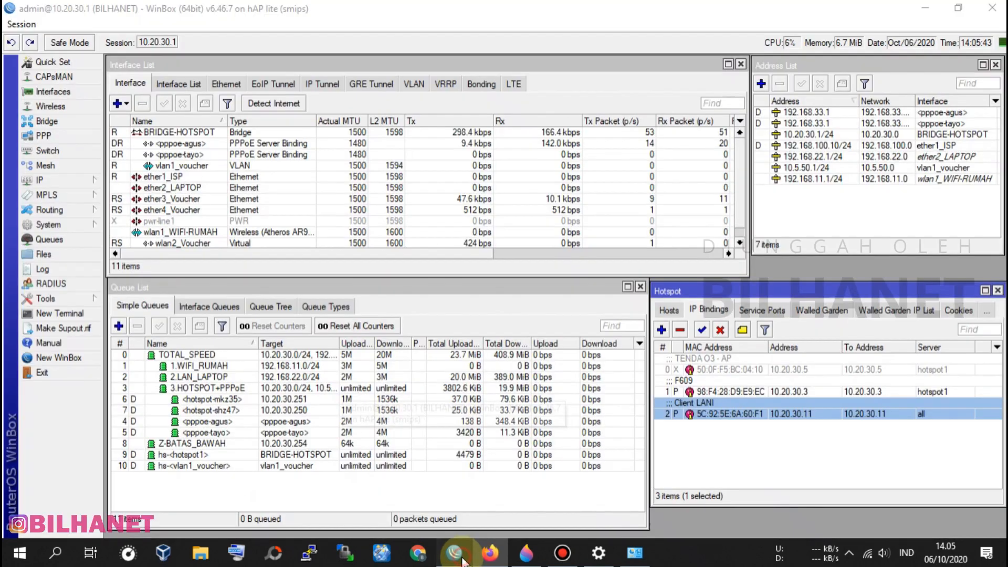
click(50, 240)
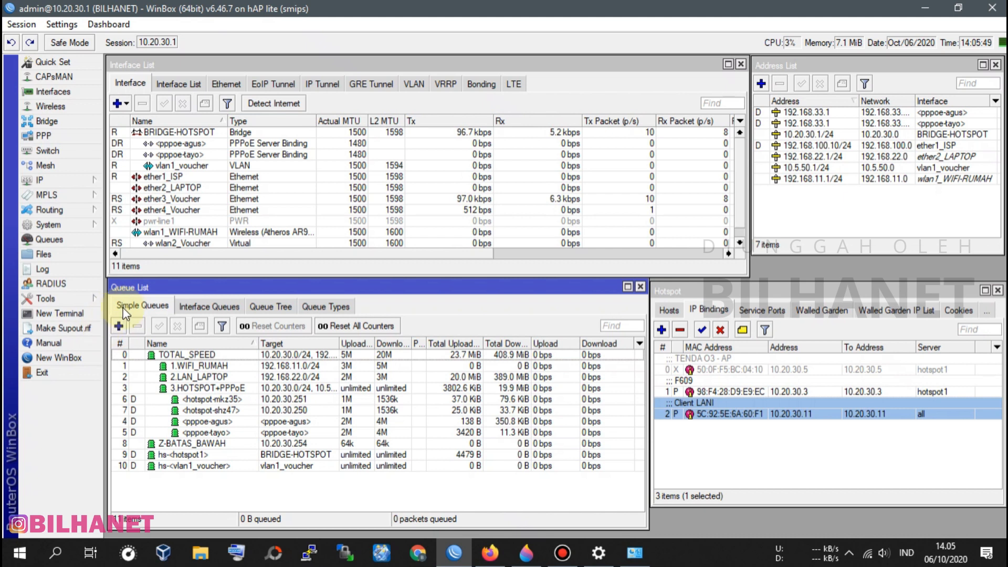
click(118, 328)
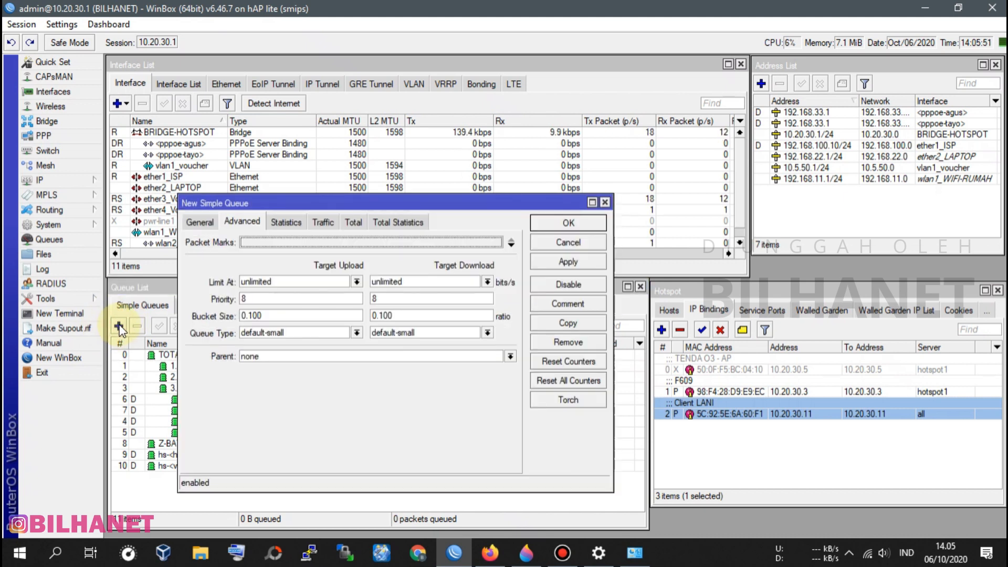
click(201, 223)
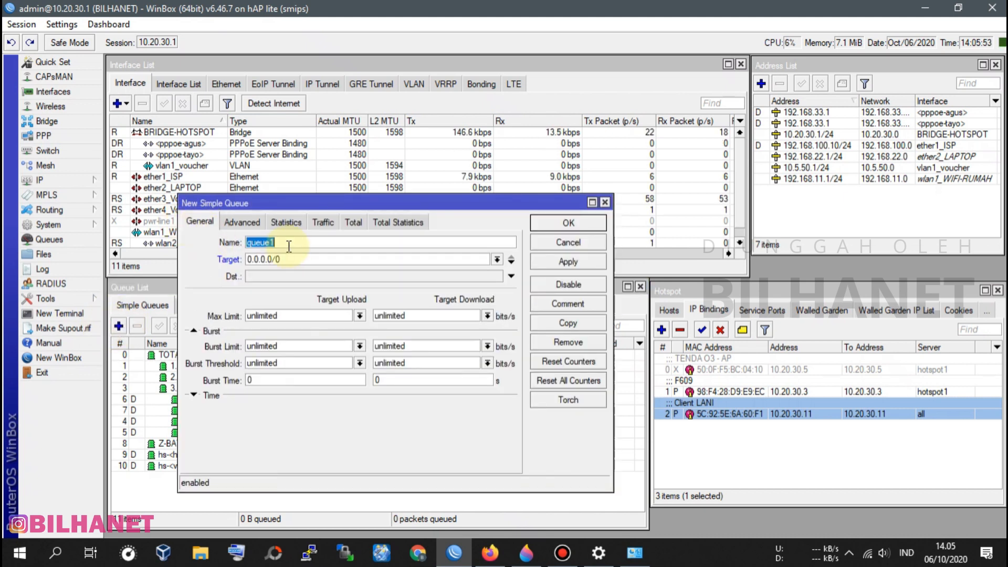
text(csta)
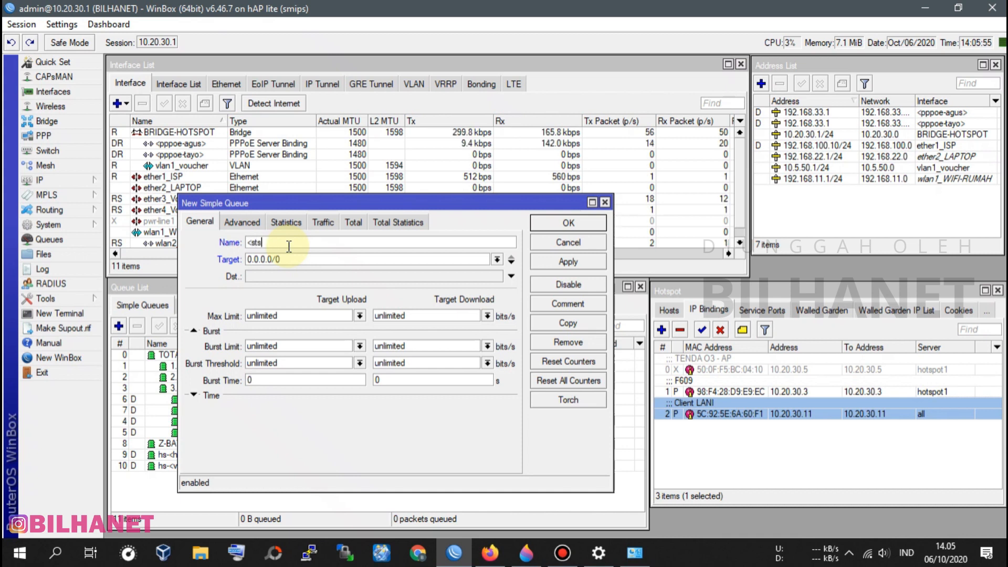
text(a)
text(-LAN)
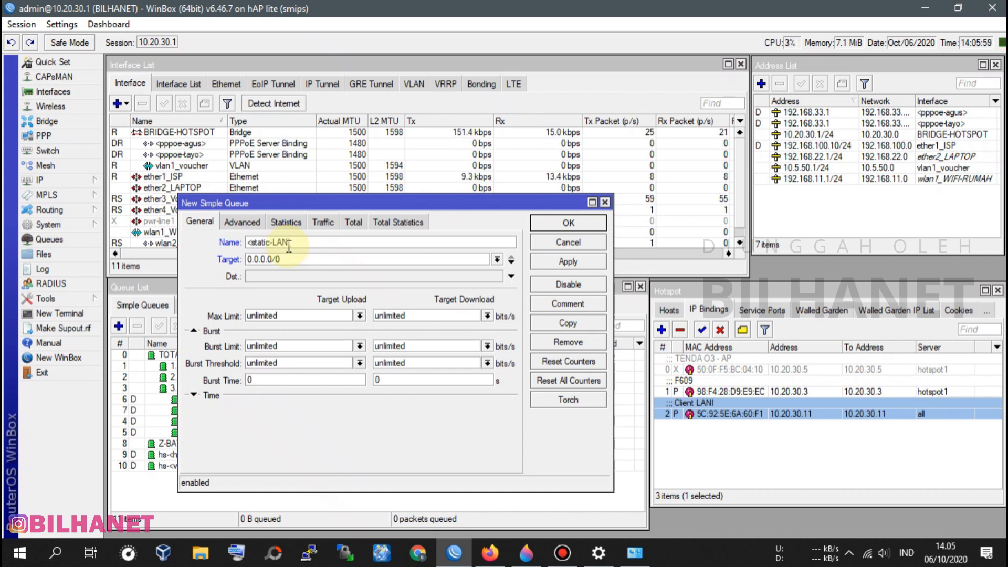
text(I>)
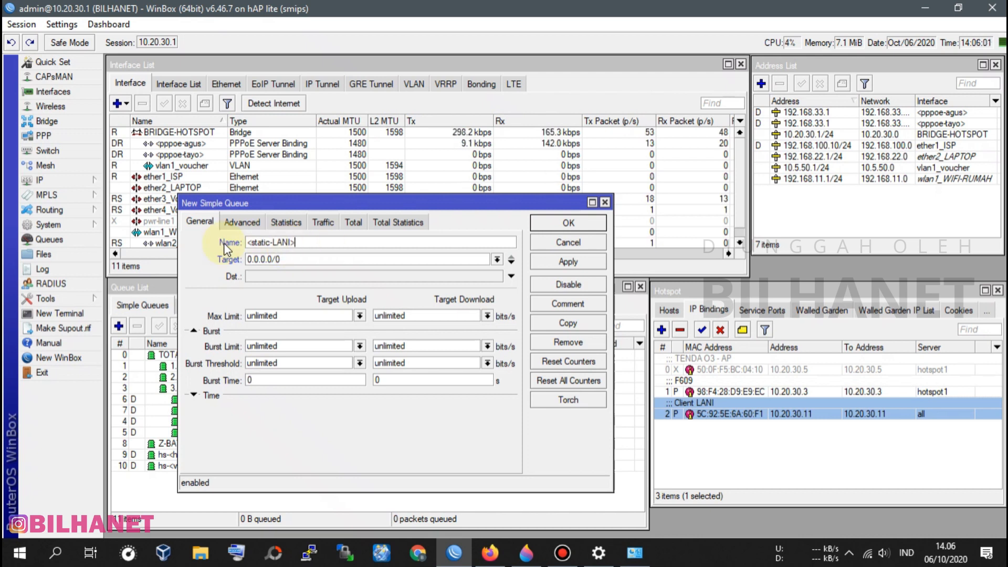
Step: Replace the new queue's target with the copied WAN address 10.20.30.11
drag(282, 258, 247, 258)
key(BackSpace)
right_click(300, 258)
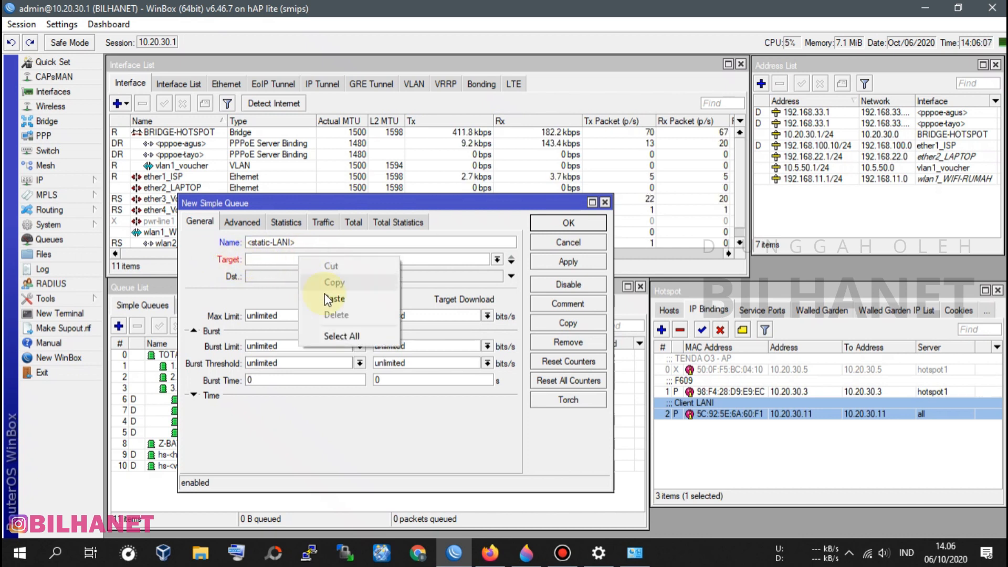
click(336, 298)
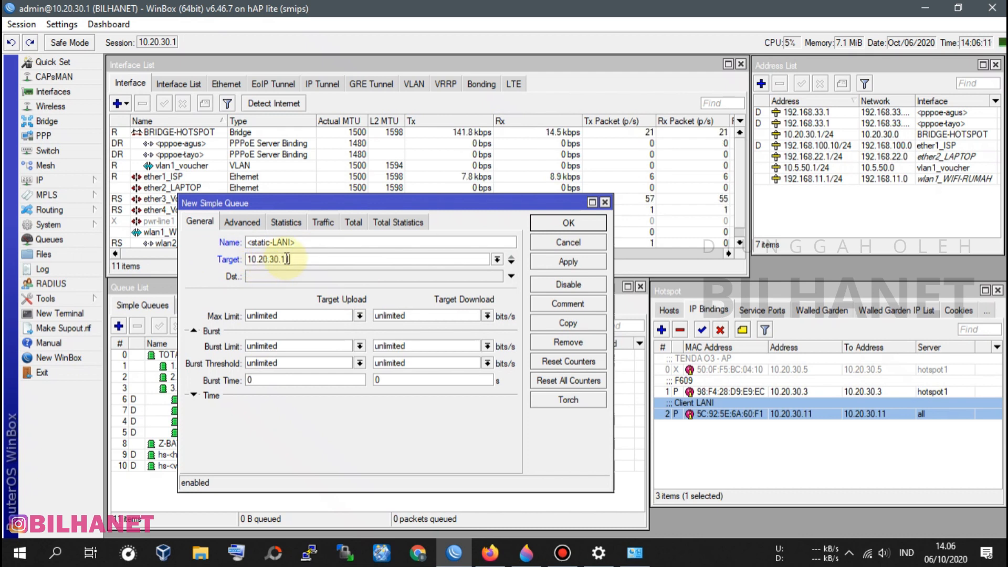
drag(290, 258, 283, 257)
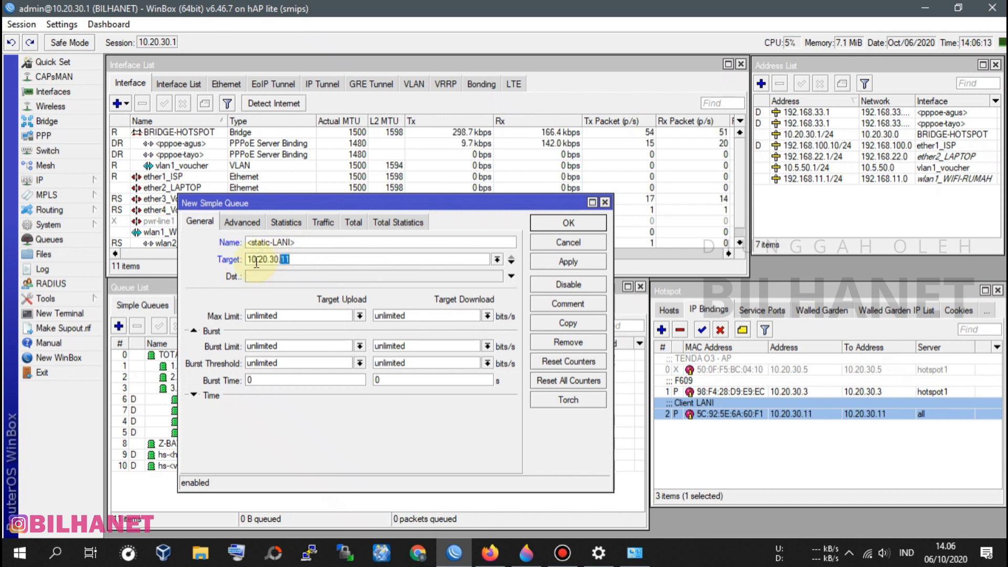
click(289, 259)
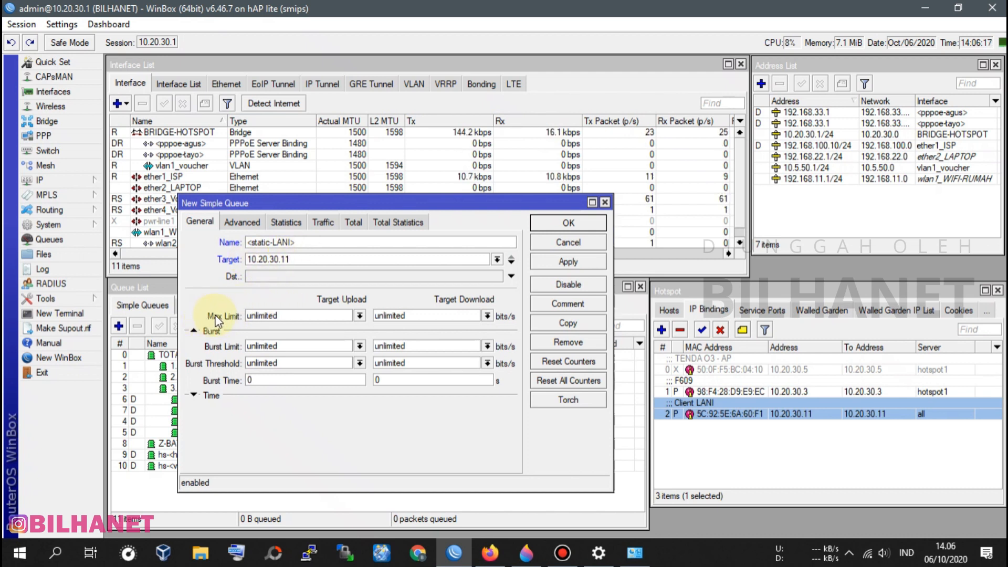
Step: Set the queue's max limit to 1500k for target upload and 2M for target download
click(360, 315)
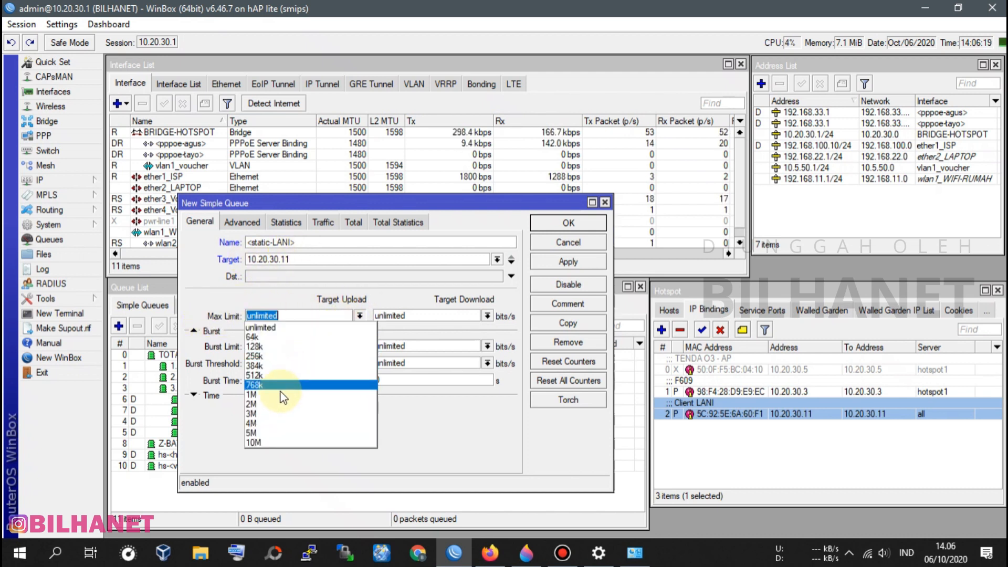
click(303, 317)
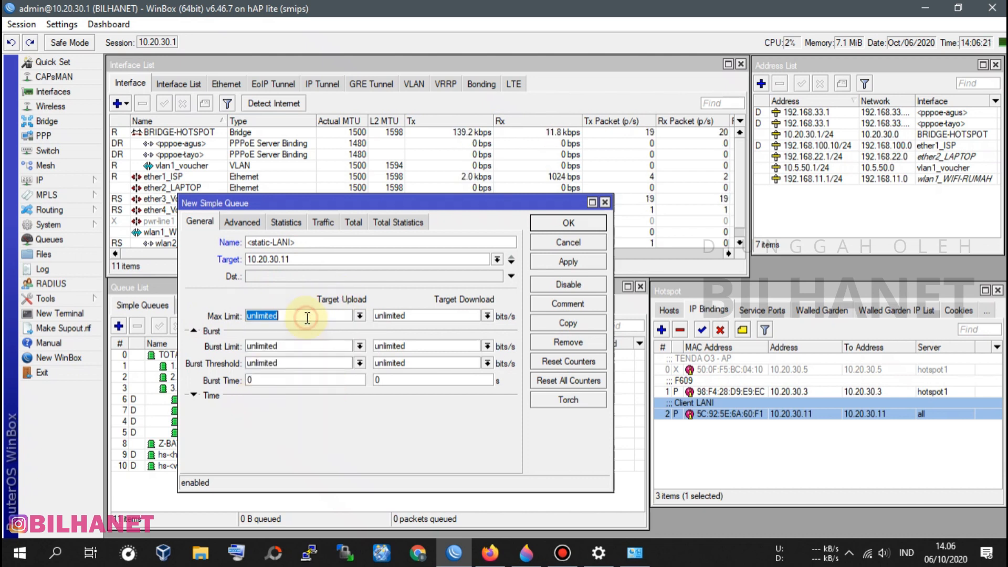
click(359, 315)
click(279, 391)
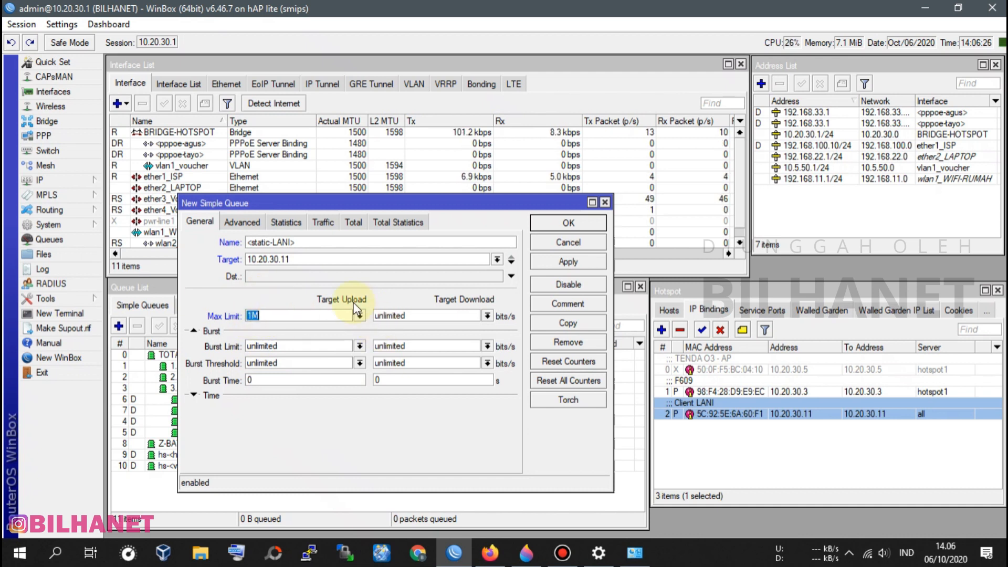
text(00k)
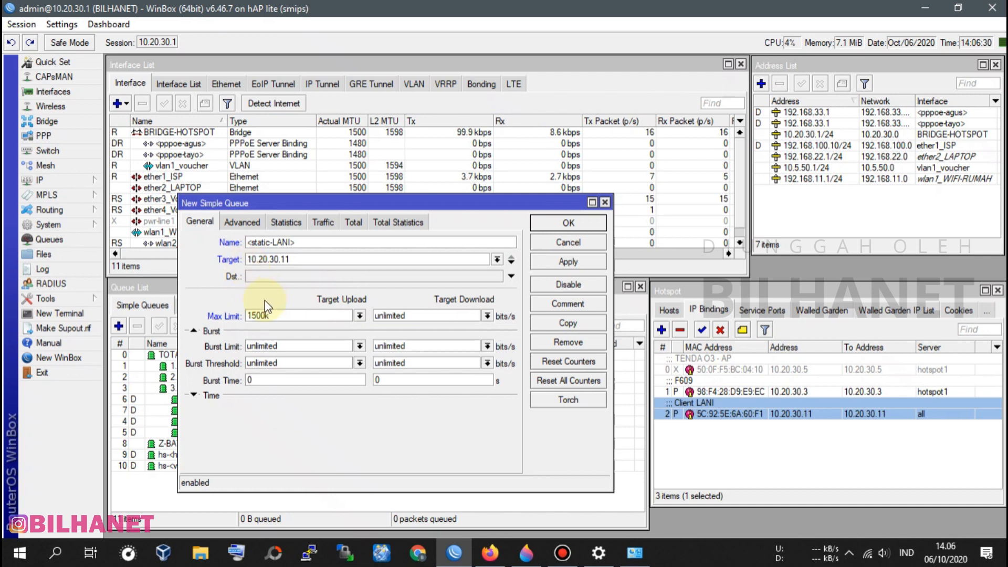
click(486, 316)
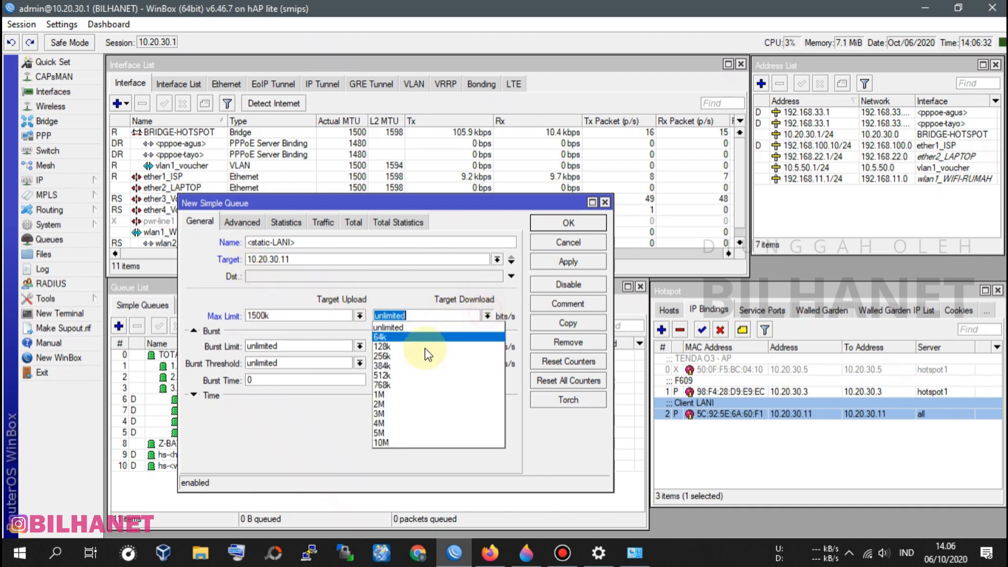
click(399, 409)
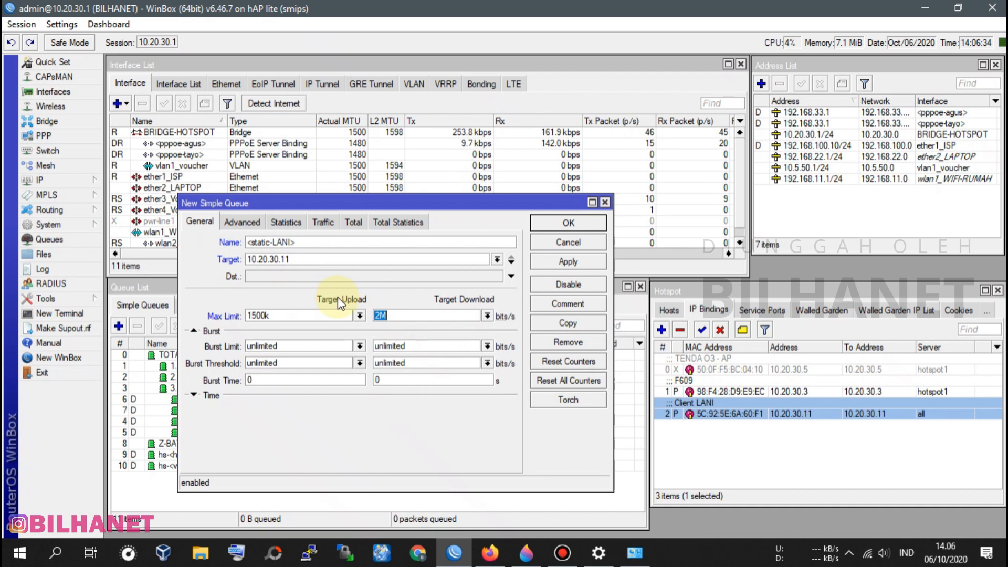
Step: Set 3.HOTSPOT+PPPoE as the queue's parent, then apply and save the new queue
click(243, 223)
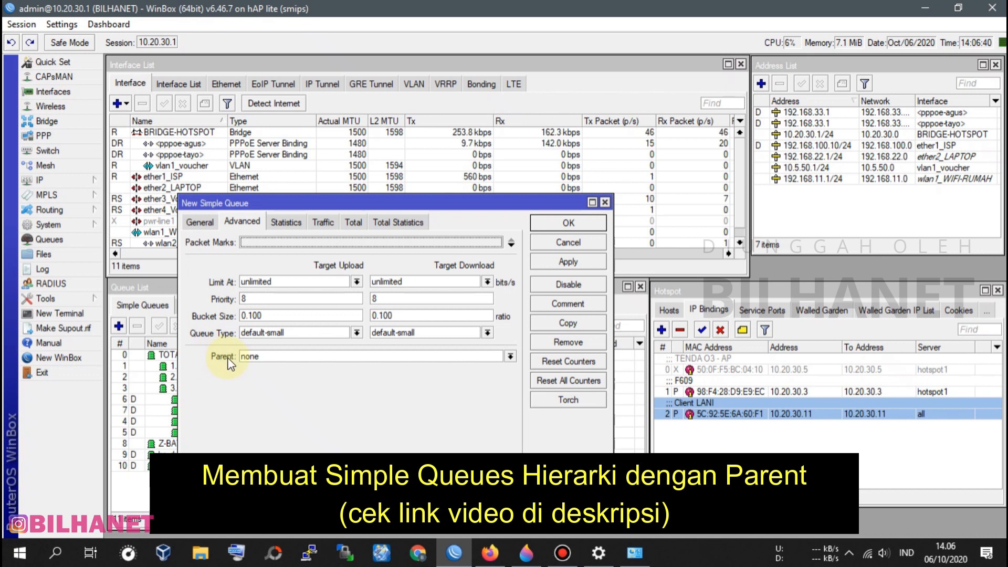
drag(339, 206, 542, 204)
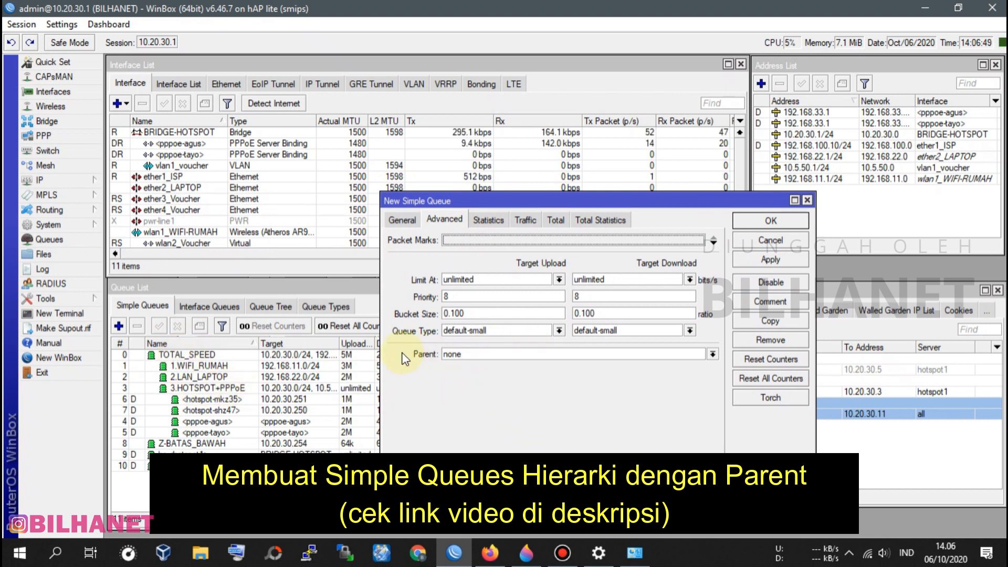
click(713, 355)
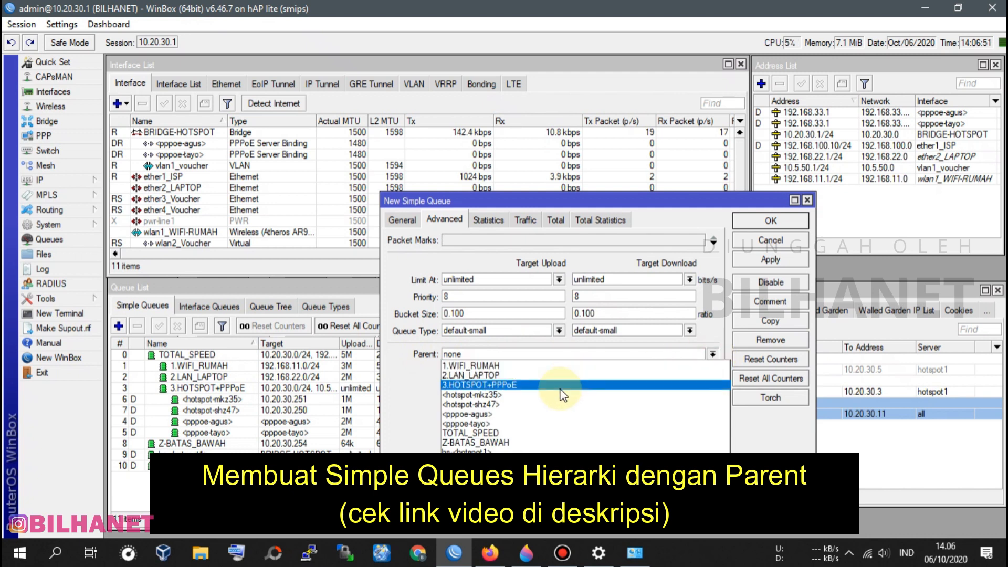
click(495, 384)
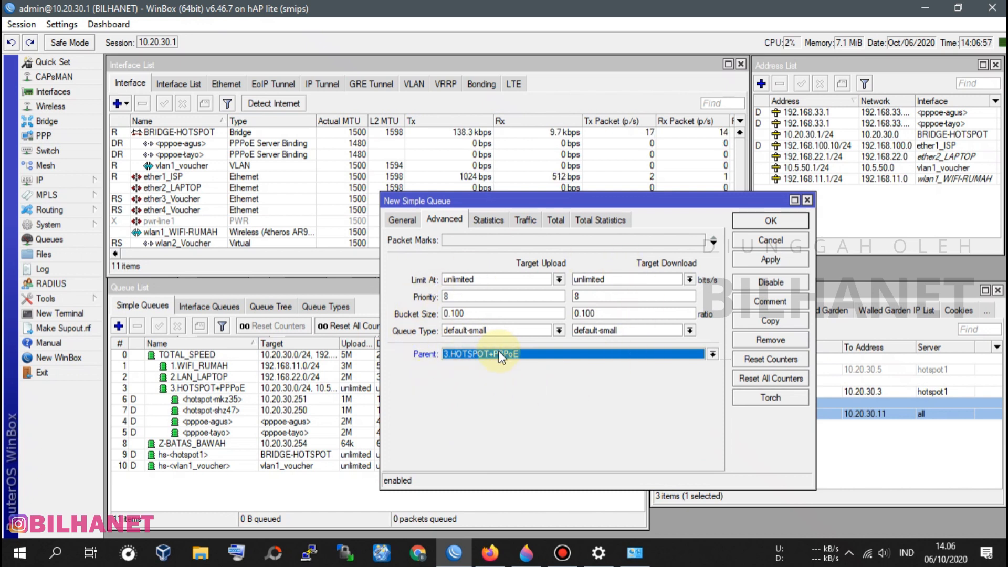
click(400, 221)
click(774, 260)
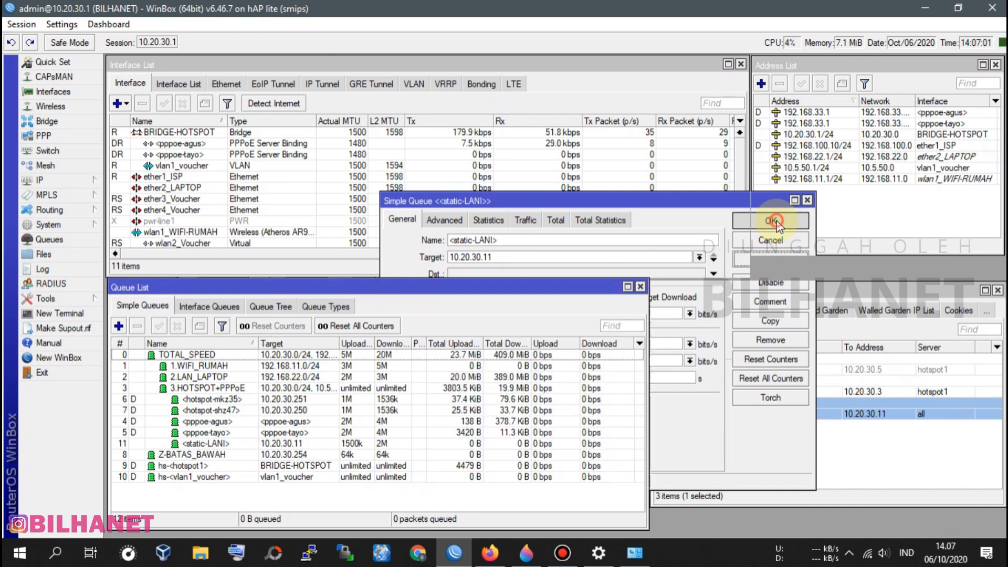
click(776, 225)
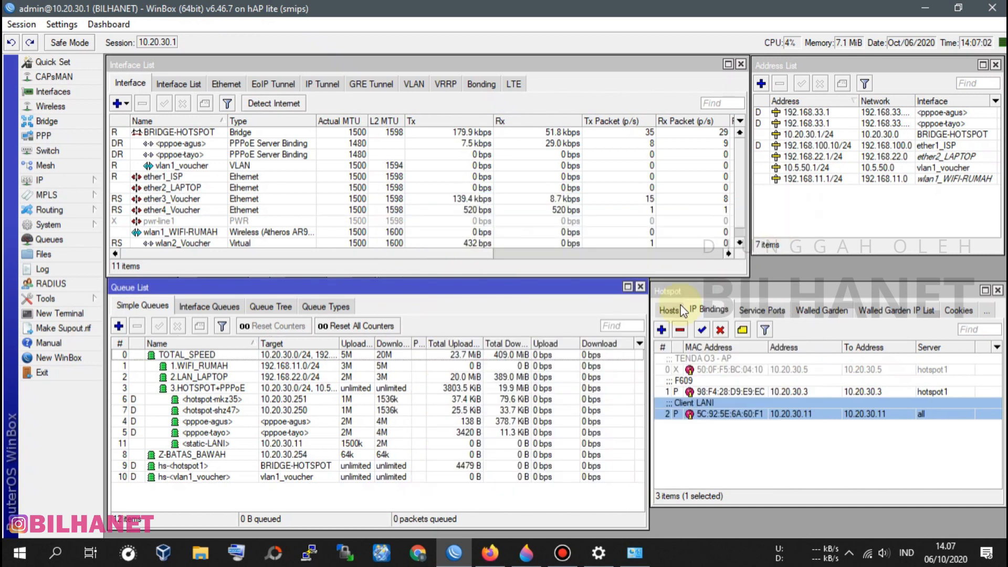
Step: Order the simple queues by number and move <static-LANI> directly below 3.HOTSPOT+PPPoE
click(216, 443)
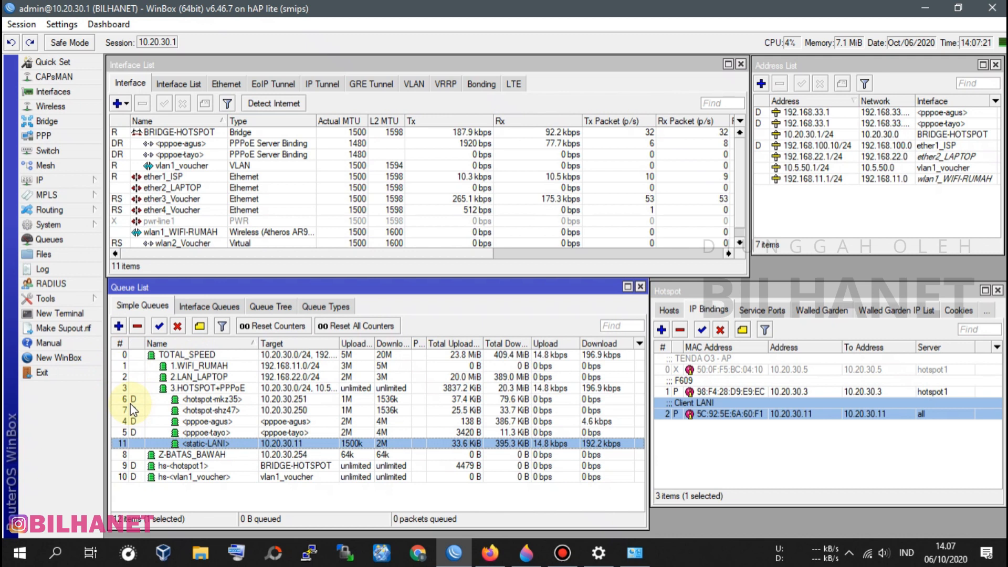
click(120, 345)
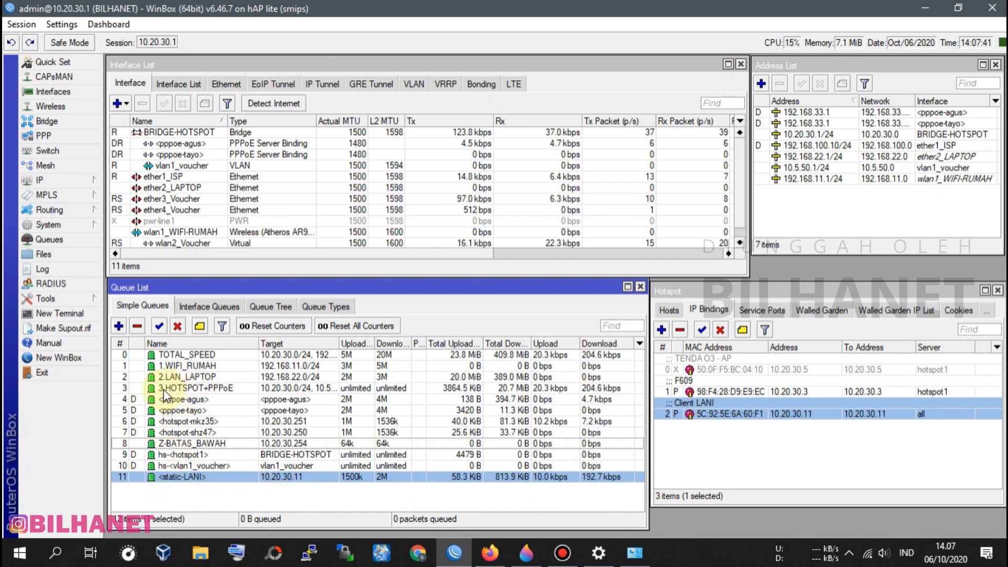
drag(173, 476, 183, 395)
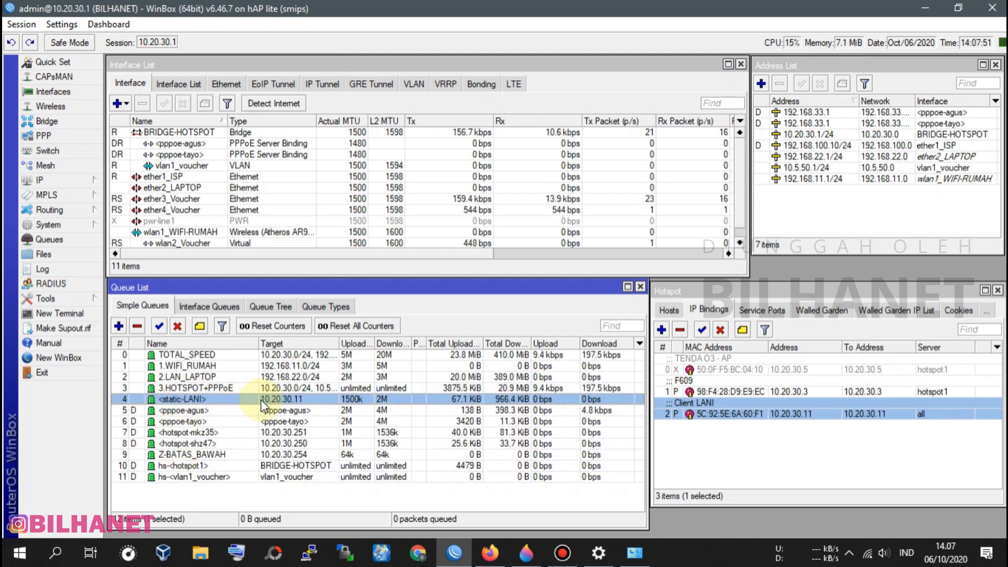
Step: Compare the positions of 3.HOTSPOT+PPPoE and <static-LANI>, then return the queue list to its parent-child hierarchy and select <static-LANI>
click(197, 387)
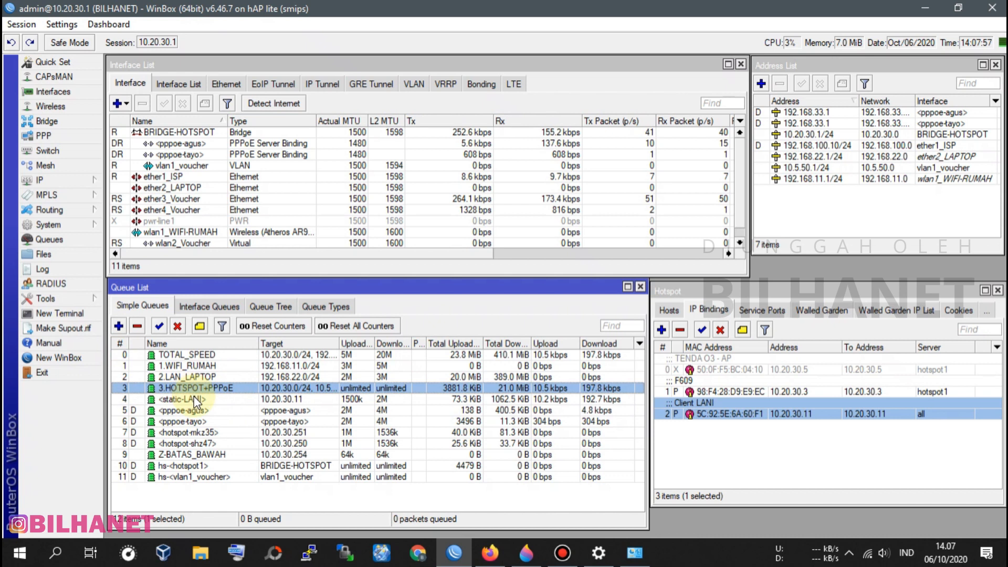
click(194, 398)
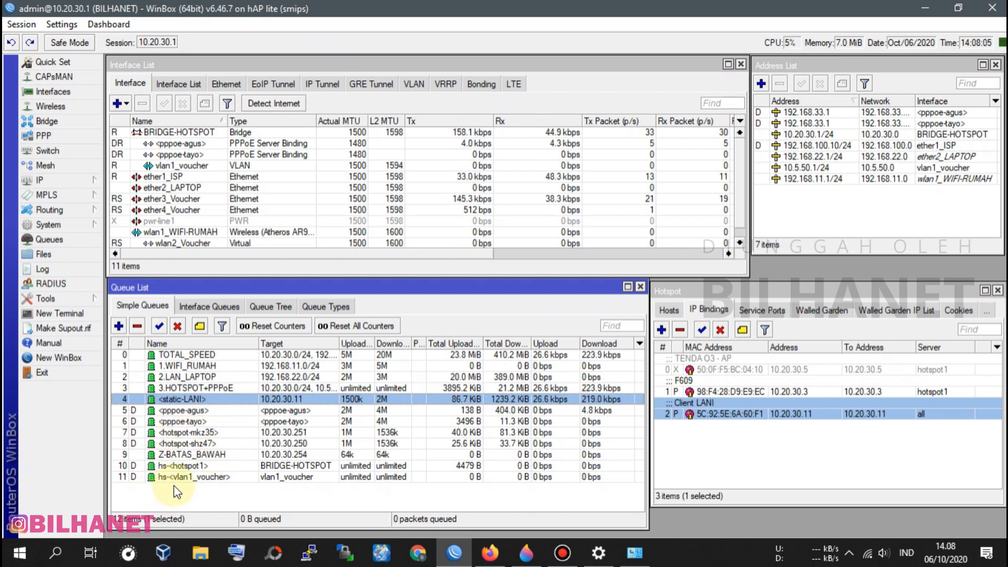
click(201, 387)
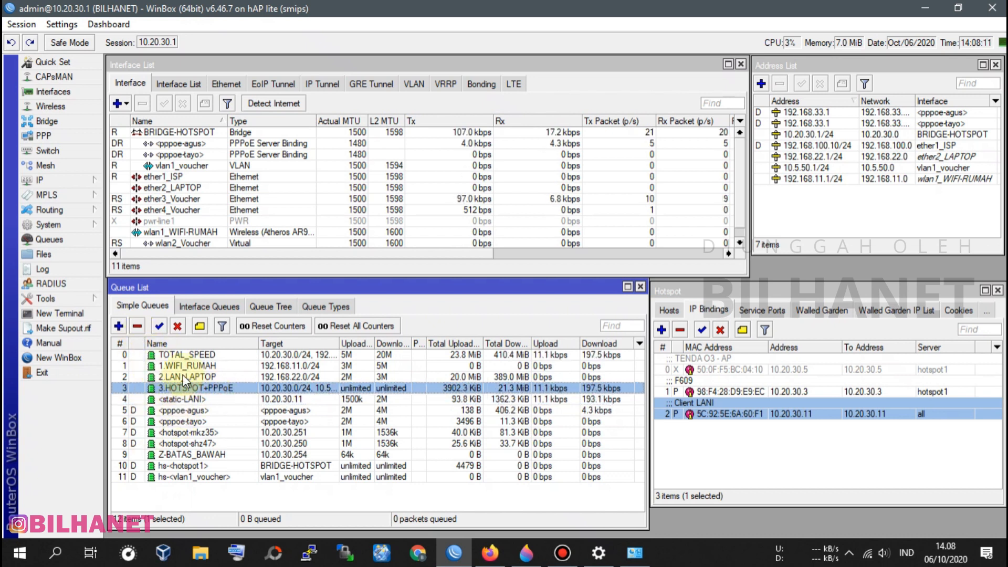
click(119, 343)
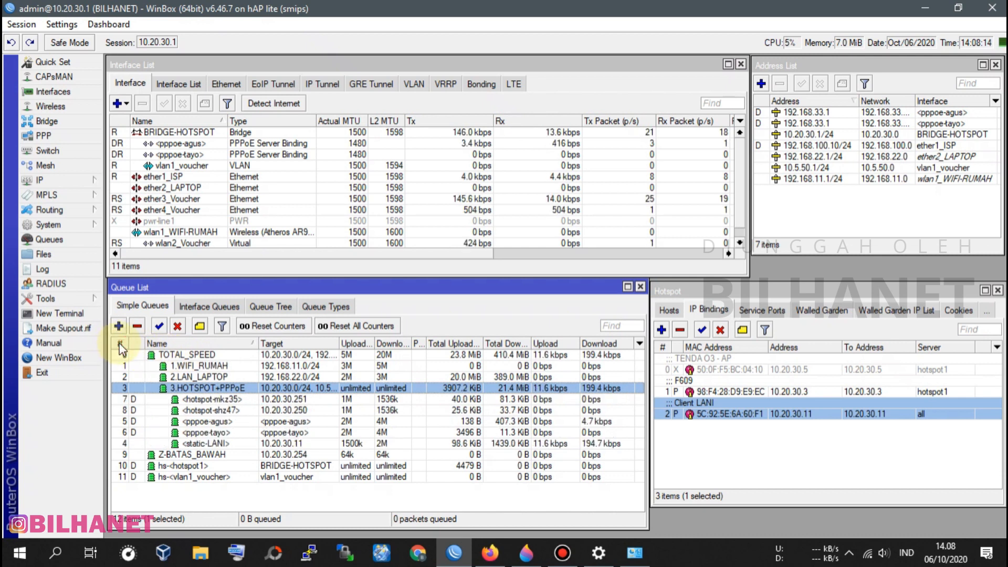
click(216, 443)
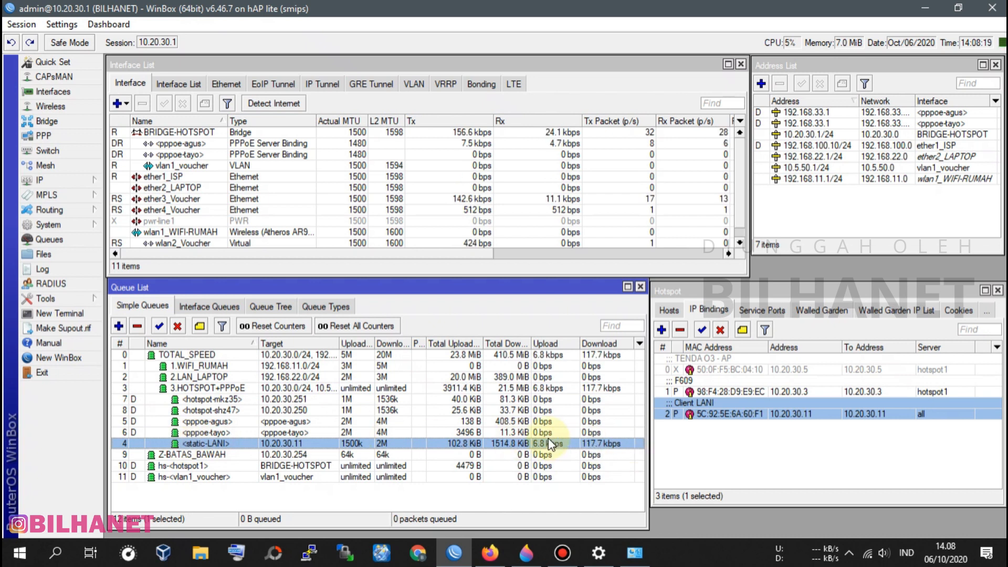
Step: Switch to Firefox and rerun the CBN speed test
click(491, 553)
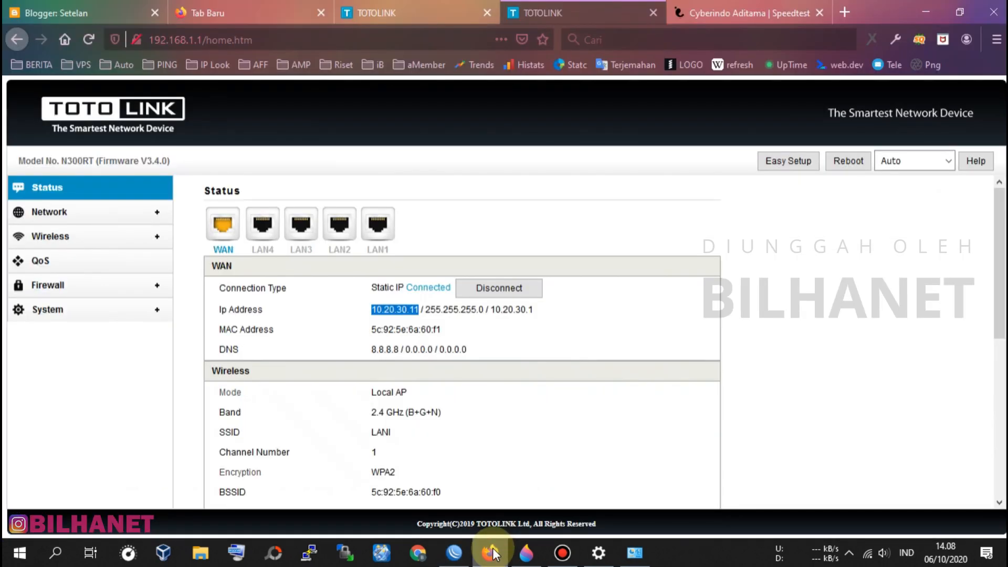
click(716, 19)
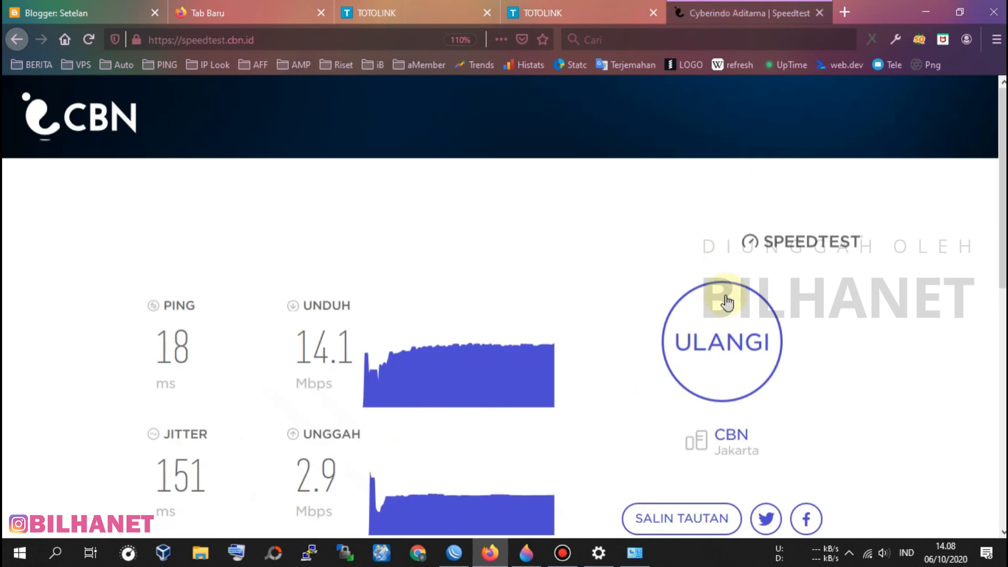
click(740, 352)
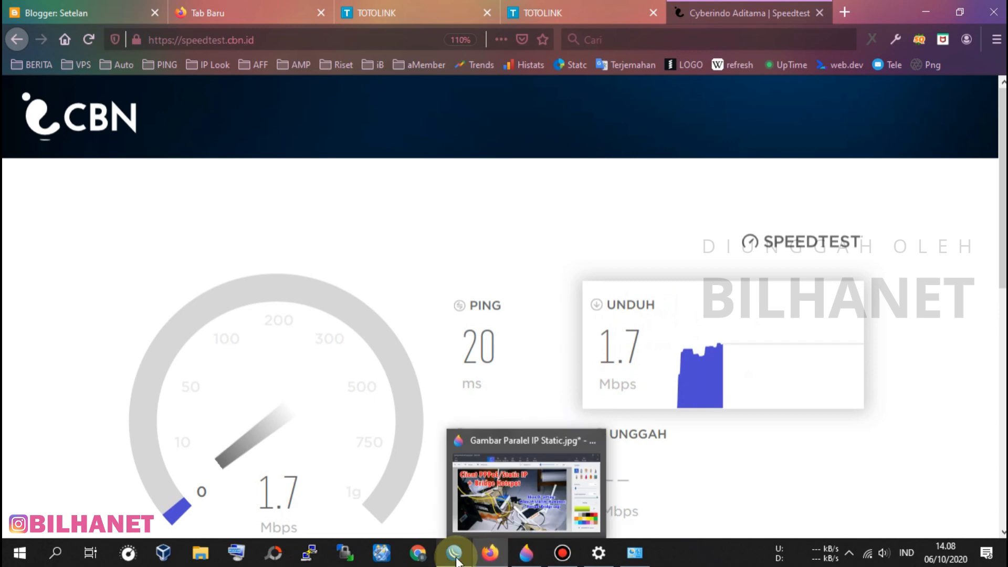
Step: Switch to WinBox and compare the <static-LANI> queue's live traffic graph and rates with the running speed test in Firefox
mouse_move(457, 560)
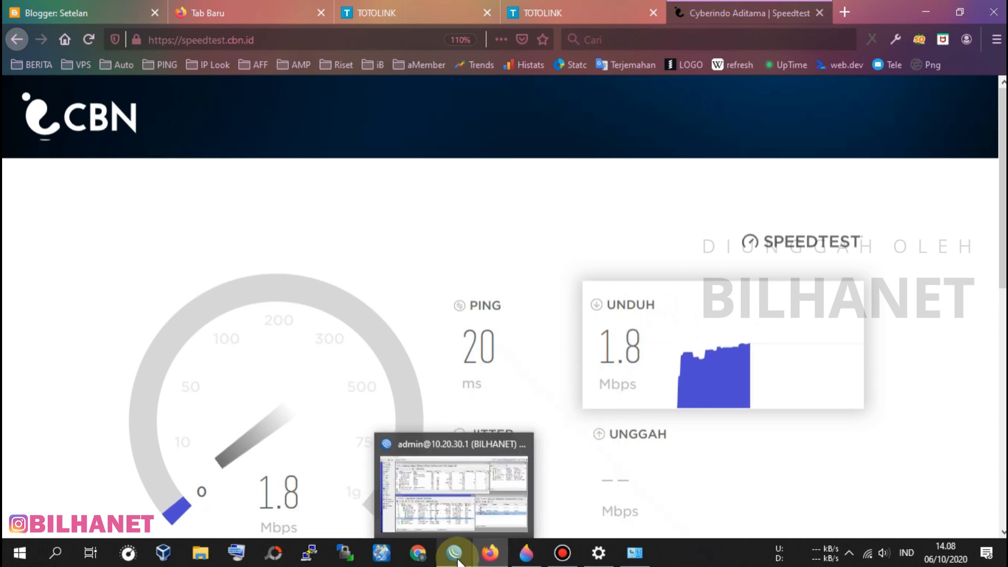
click(456, 560)
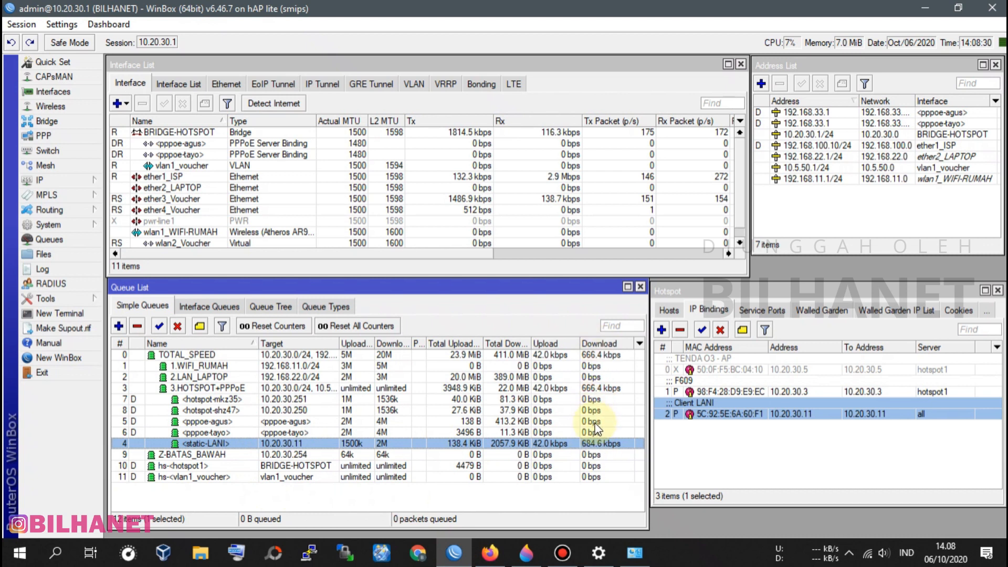
double_click(590, 444)
click(525, 220)
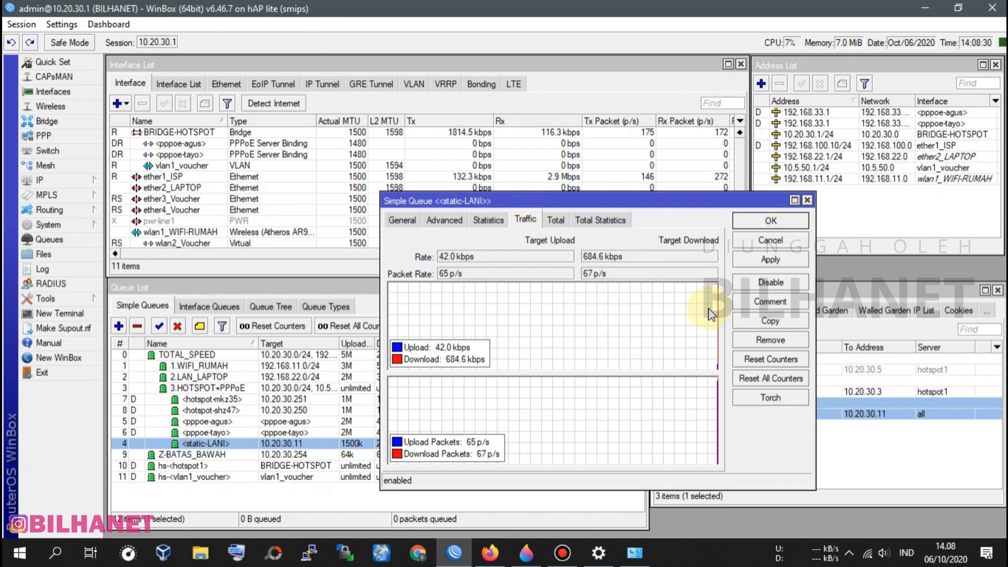
click(490, 553)
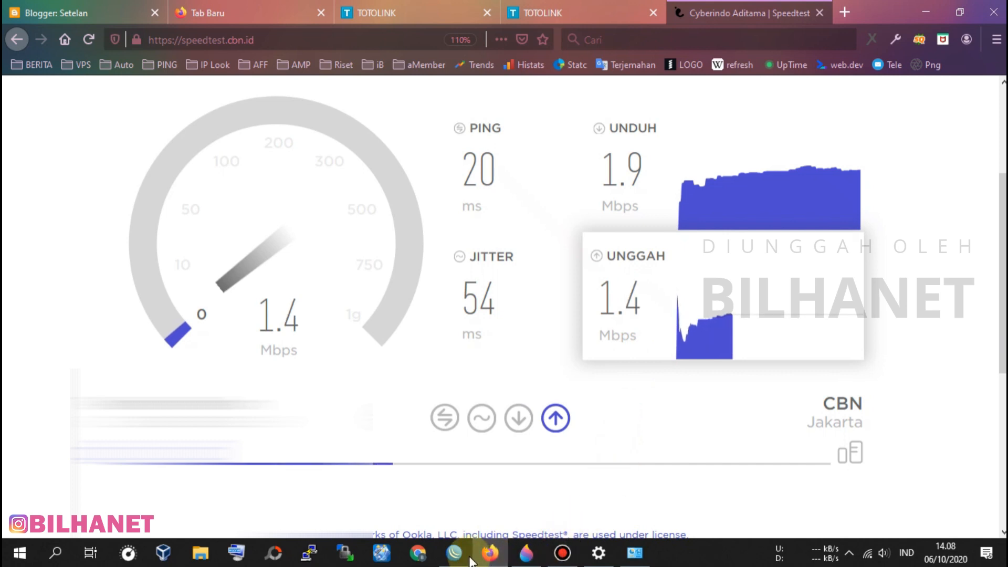
click(454, 553)
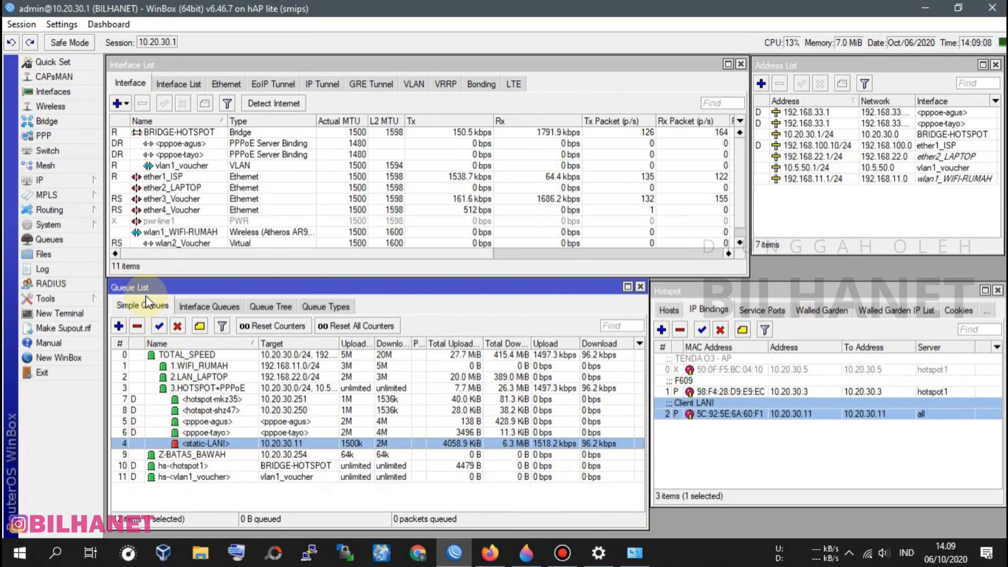
click(490, 552)
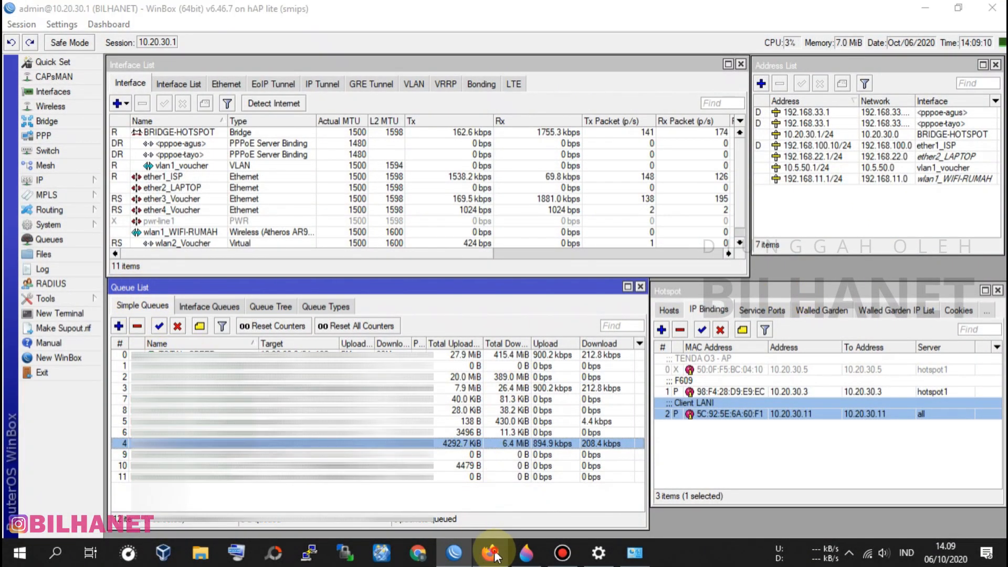
Step: Return to the TOTOLINK router page and enable Multiple SSID 1 in the wireless settings
click(597, 6)
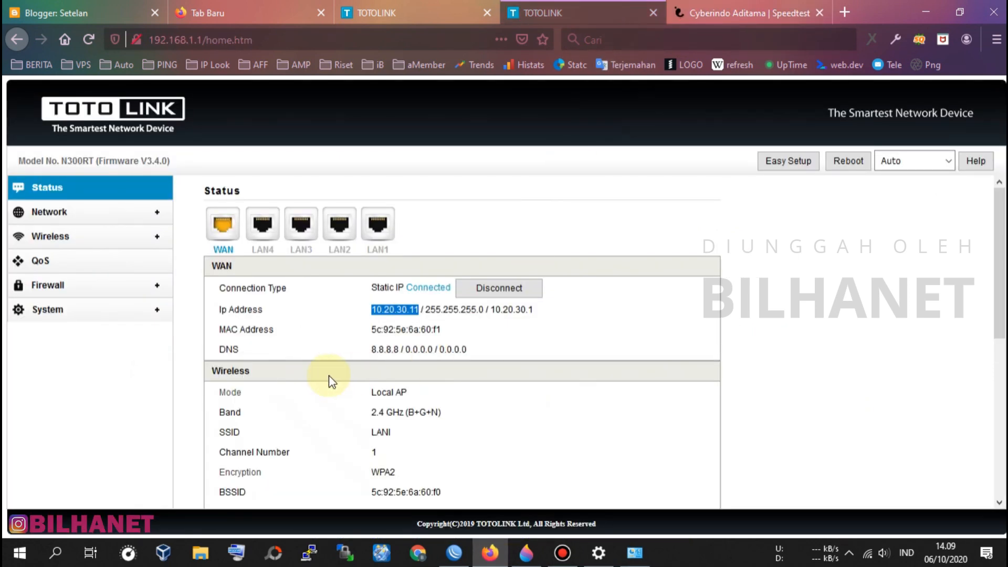
right_click(381, 128)
click(489, 145)
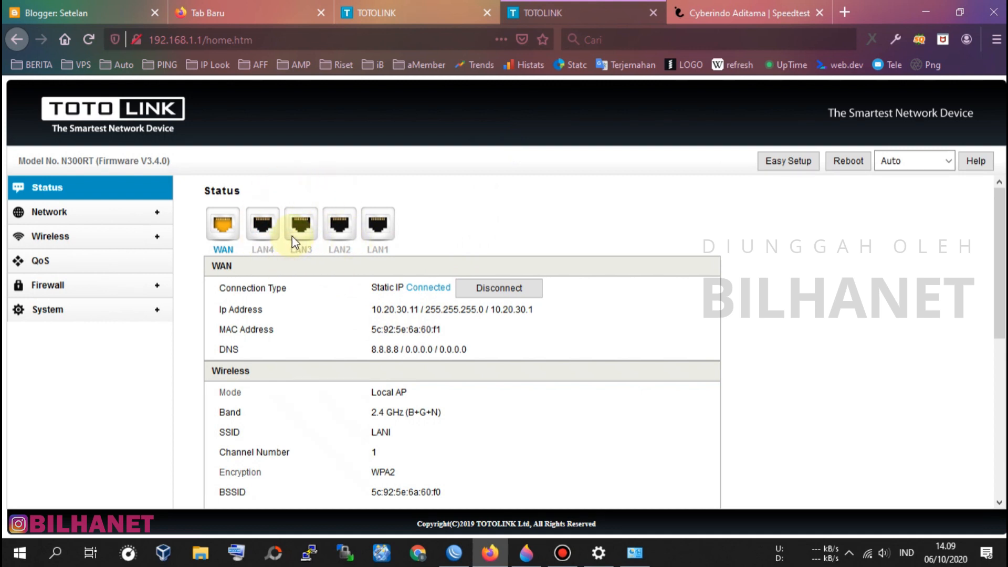
scroll(449, 345, down, 3)
scroll(449, 342, up, 3)
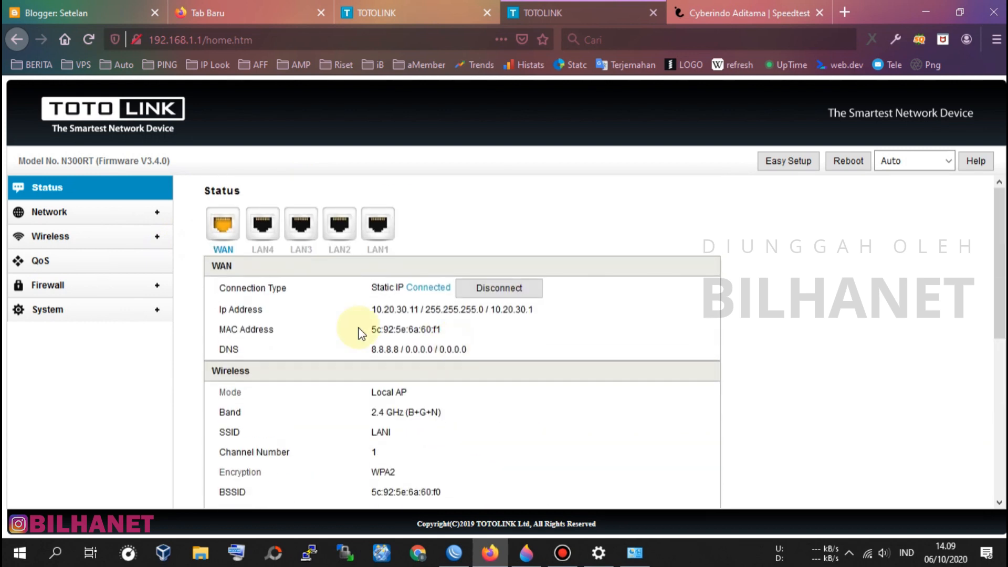
click(52, 237)
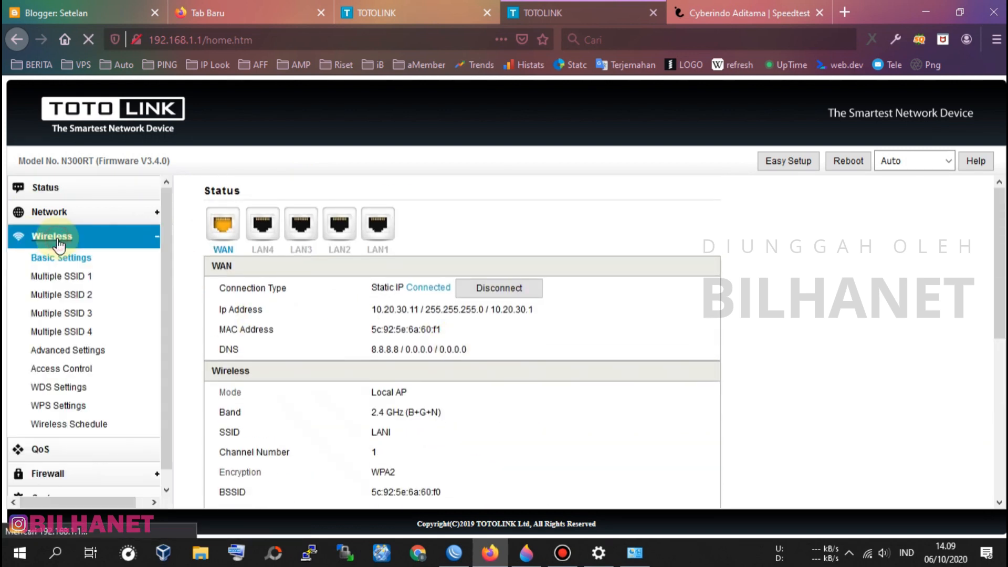
click(60, 279)
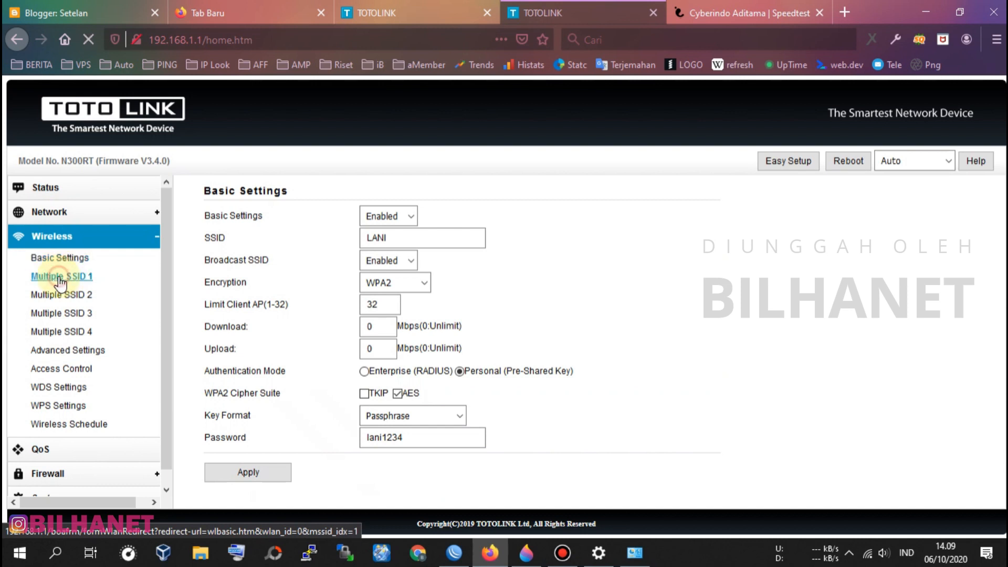
click(382, 217)
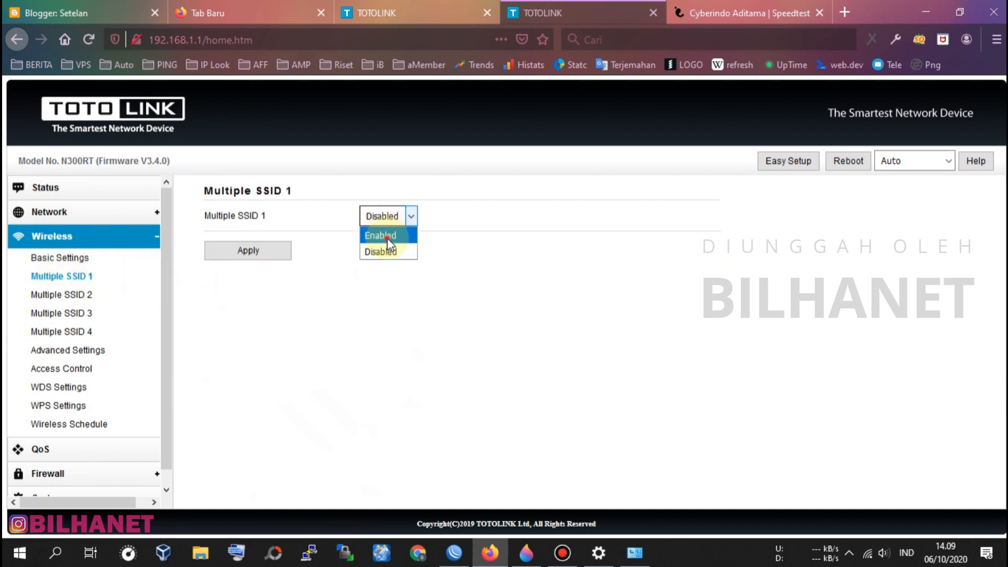
click(381, 235)
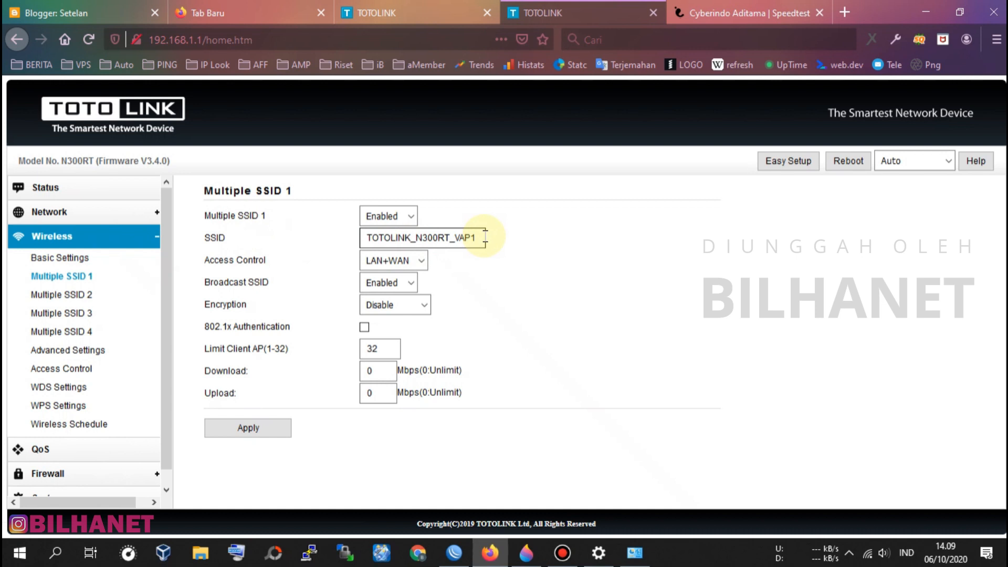
drag(485, 237, 315, 236)
text(VOUCHERAN (@LANI)
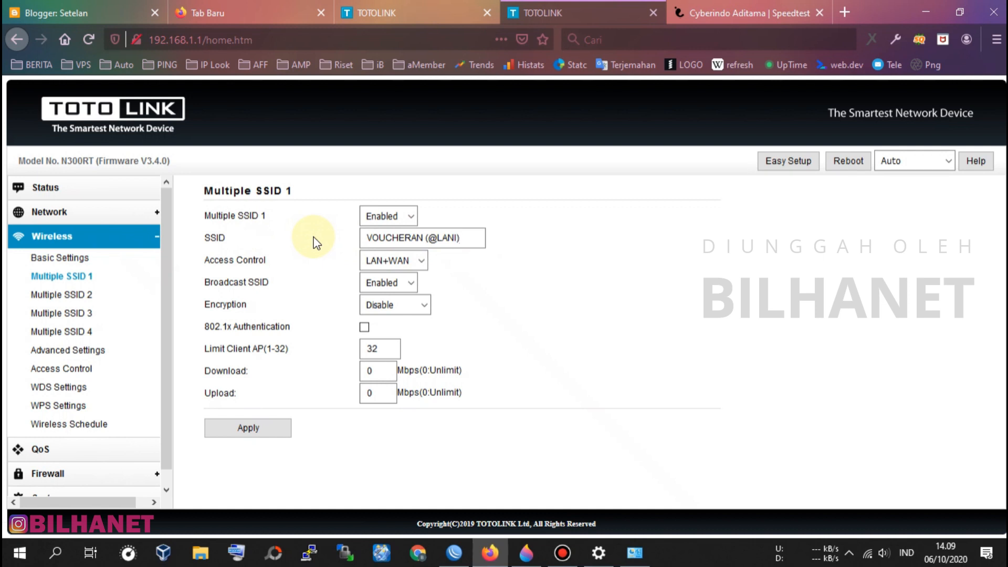
click(401, 310)
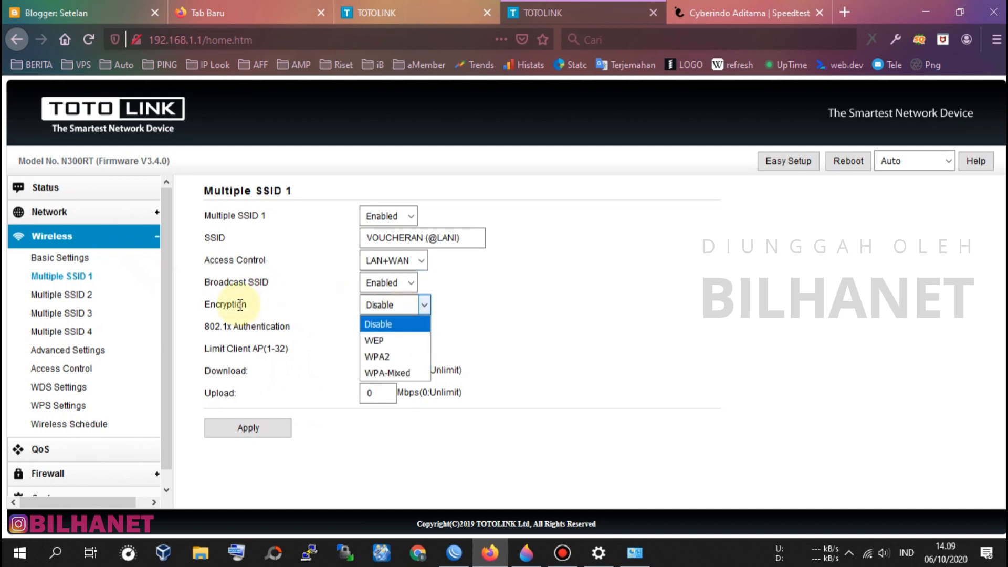
click(374, 326)
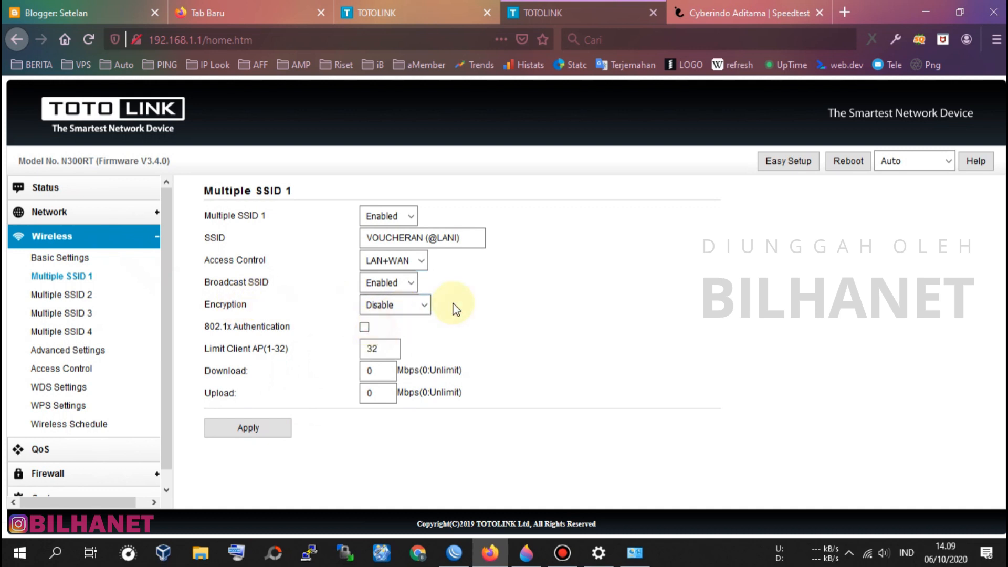
click(265, 430)
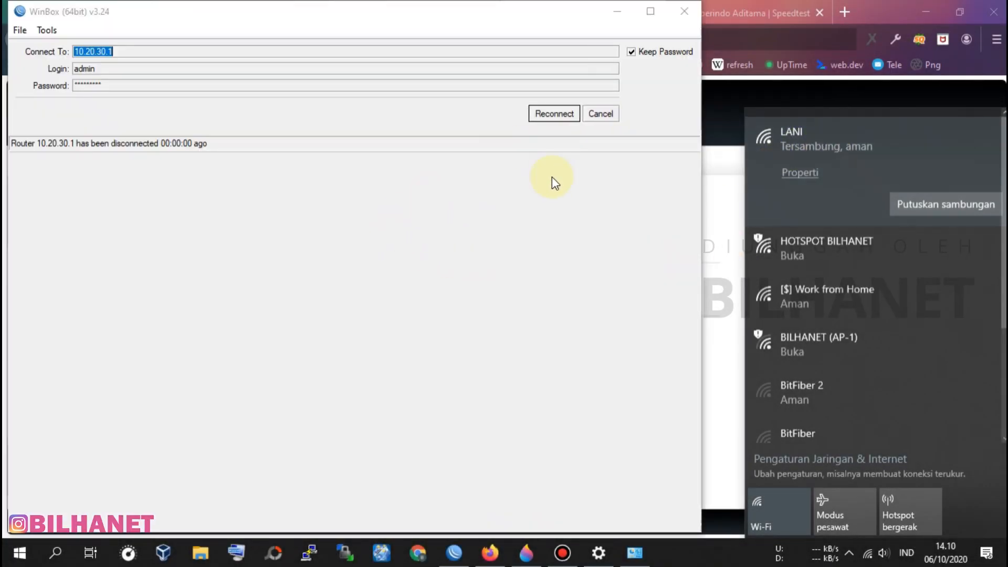
click(490, 553)
right_click(468, 203)
click(427, 209)
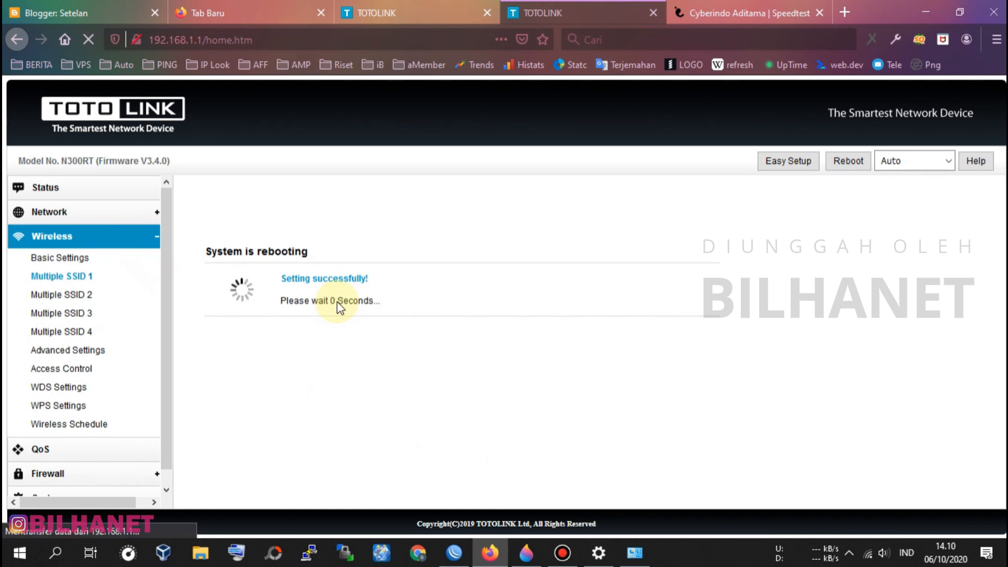
click(462, 239)
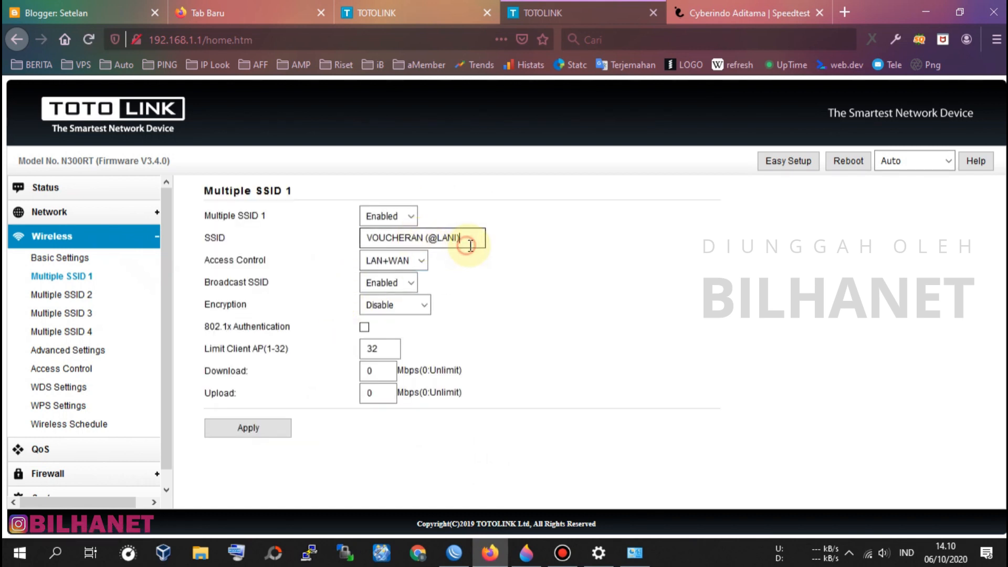
click(869, 556)
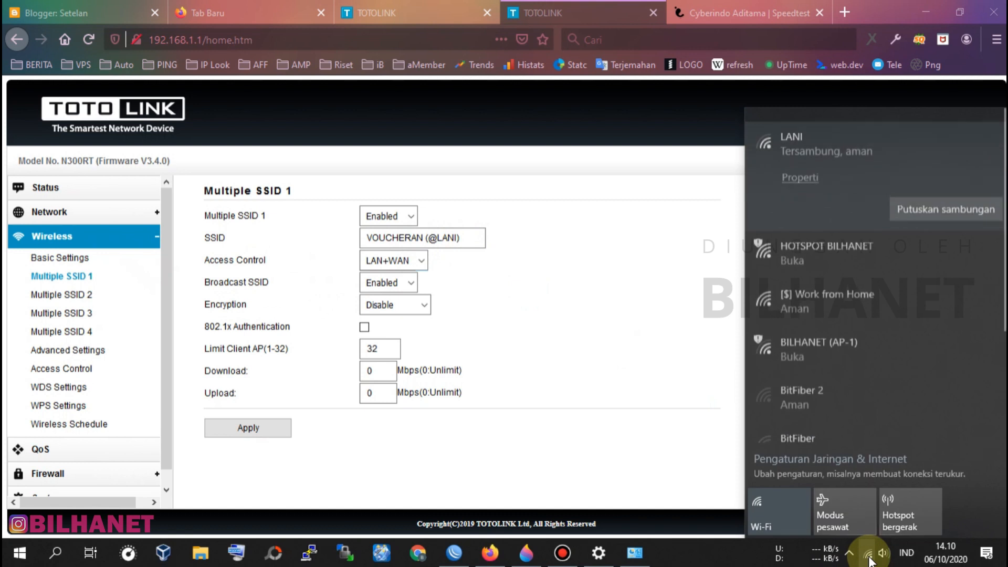
scroll(835, 251, down, 5)
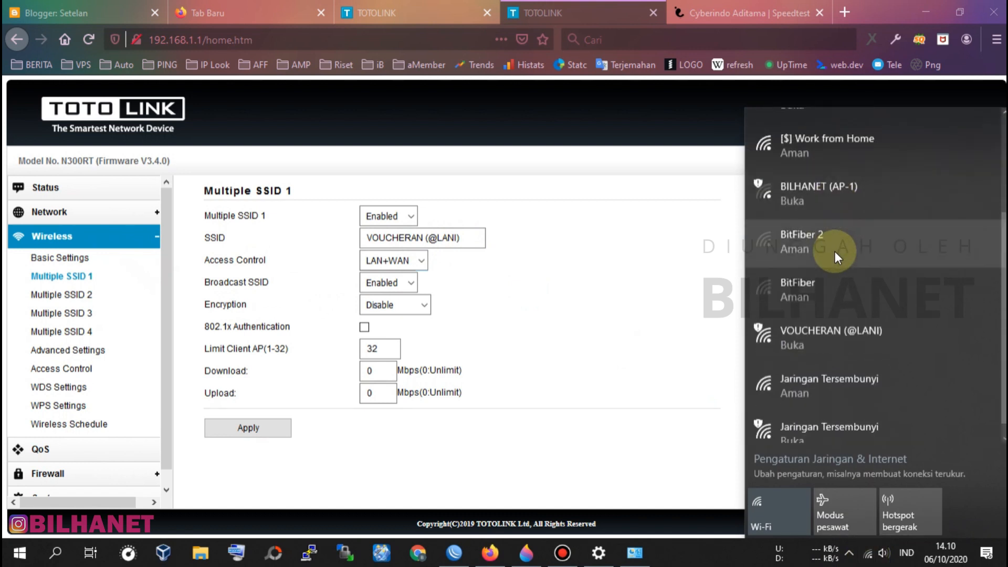
click(853, 339)
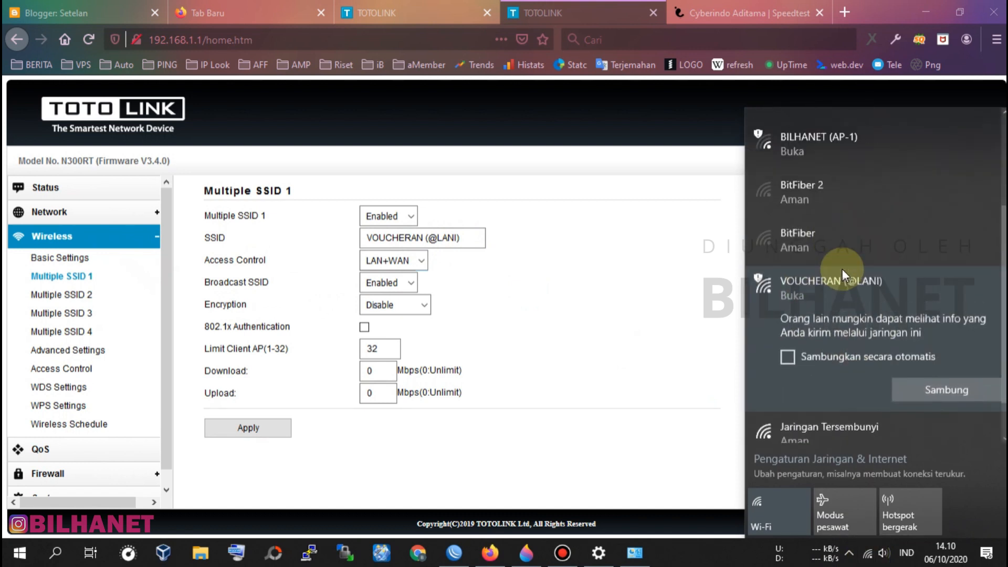
scroll(840, 324, up, 5)
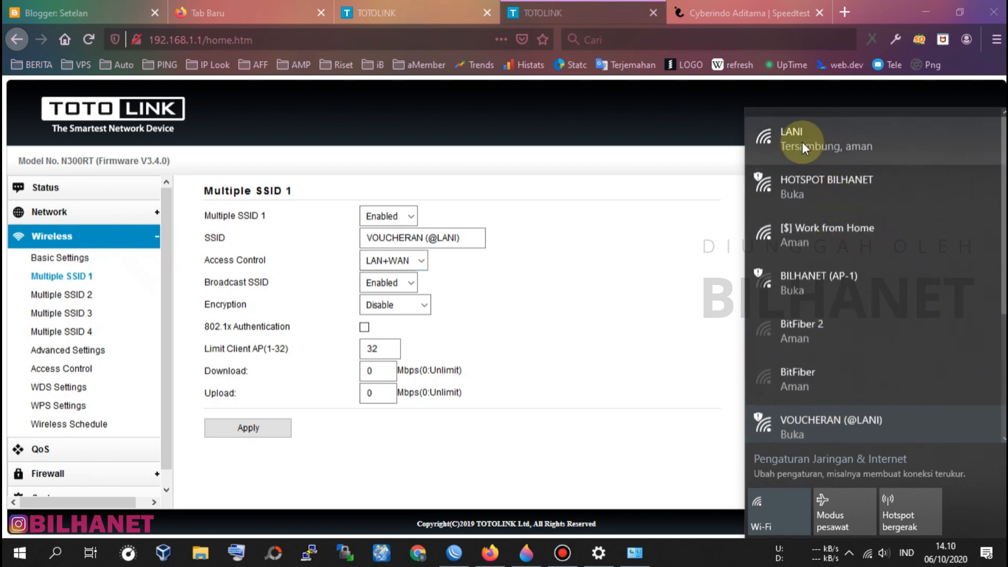
click(802, 141)
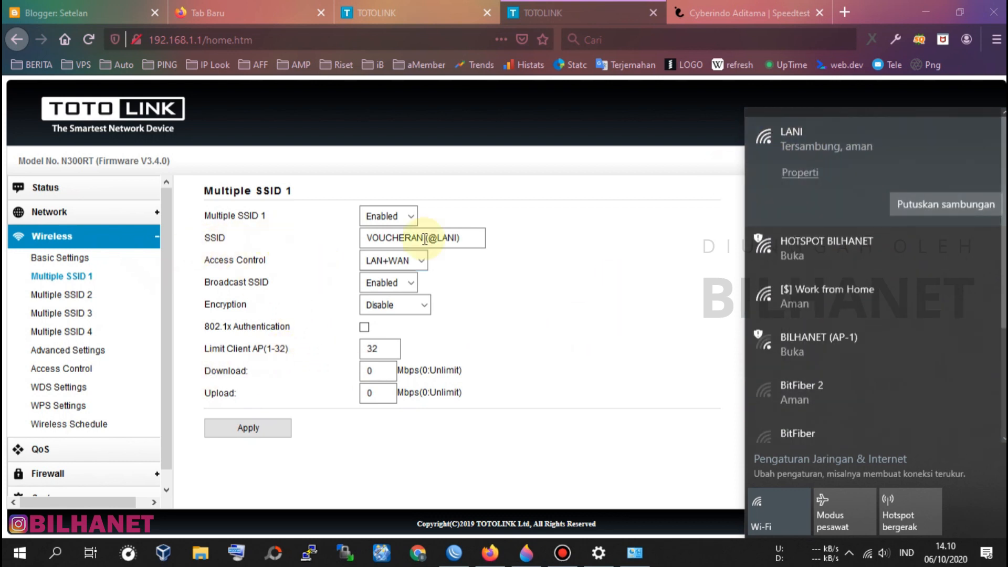
click(597, 234)
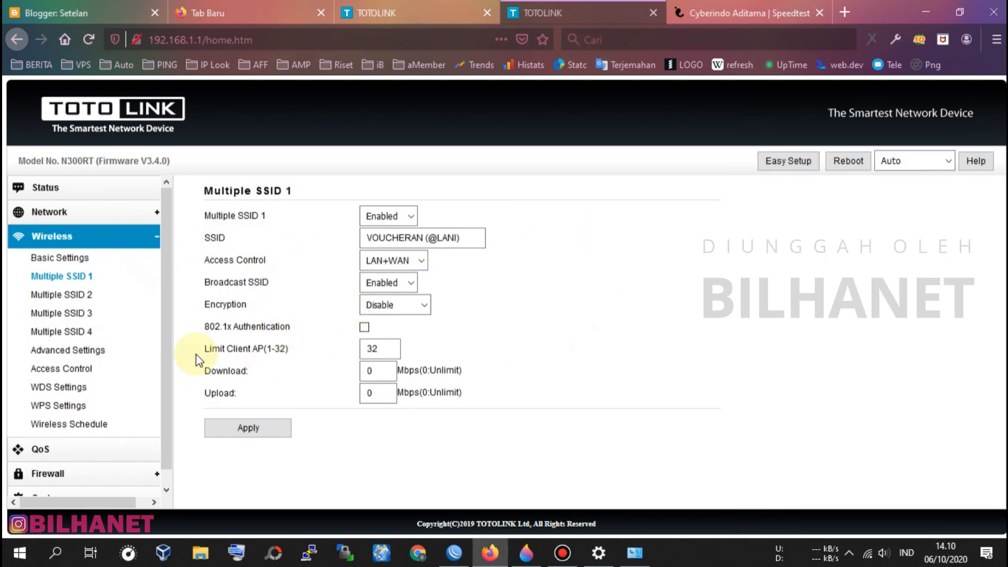
Step: Open the router's WAN settings and enter 8.8.4.4 as DNS 2
click(58, 214)
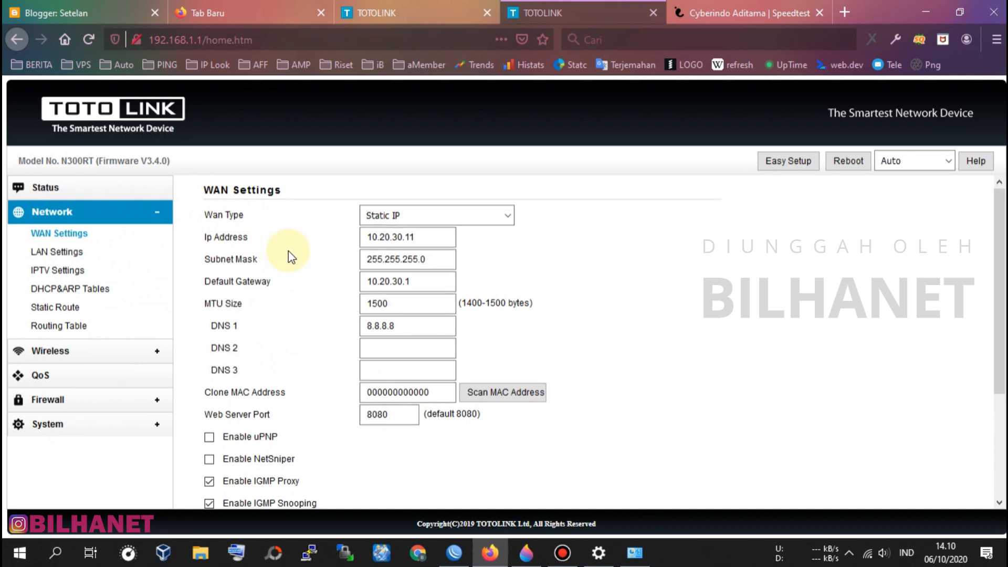
scroll(290, 255, down, 2)
scroll(246, 355, up, 2)
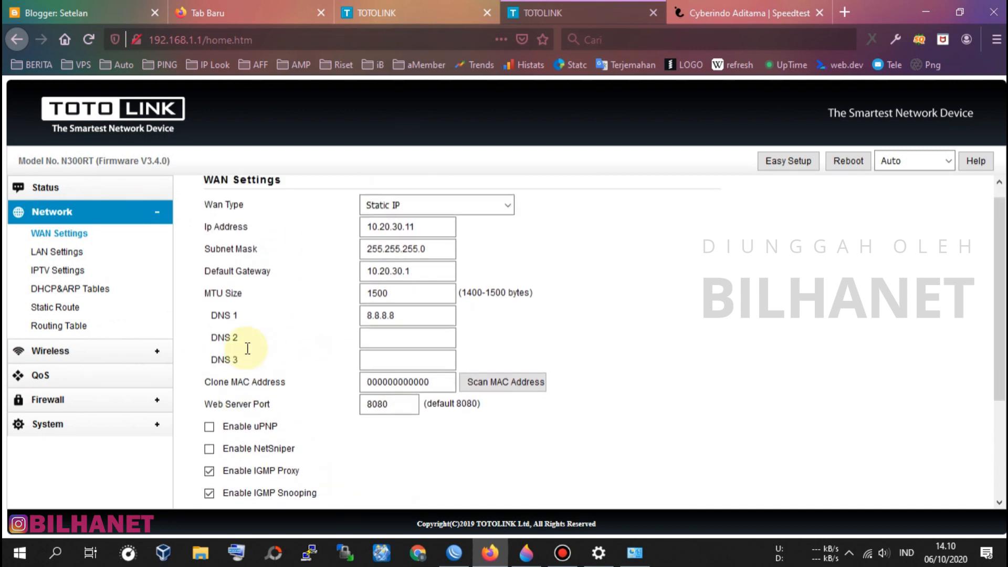
click(389, 415)
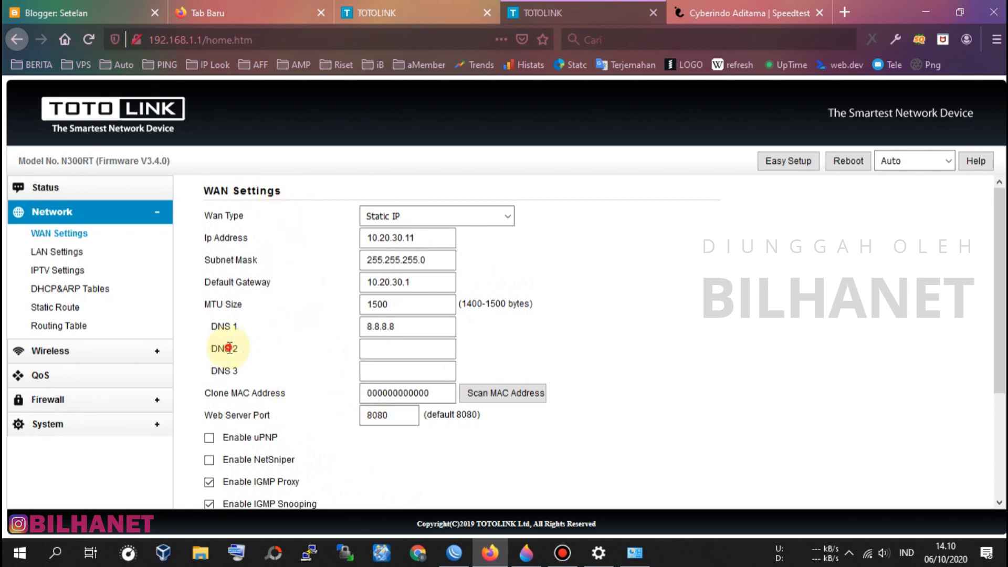
click(383, 348)
text(8.8.4.4)
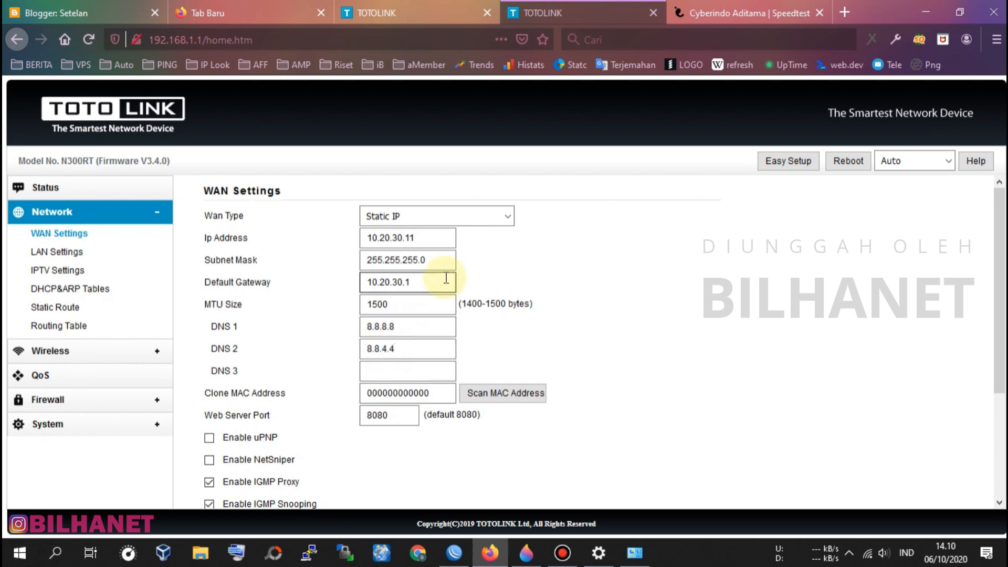
Step: Copy the default gateway address 10.20.30.1 into DNS 3
click(407, 371)
drag(413, 282, 366, 283)
right_click(368, 282)
click(437, 331)
click(376, 371)
right_click(405, 372)
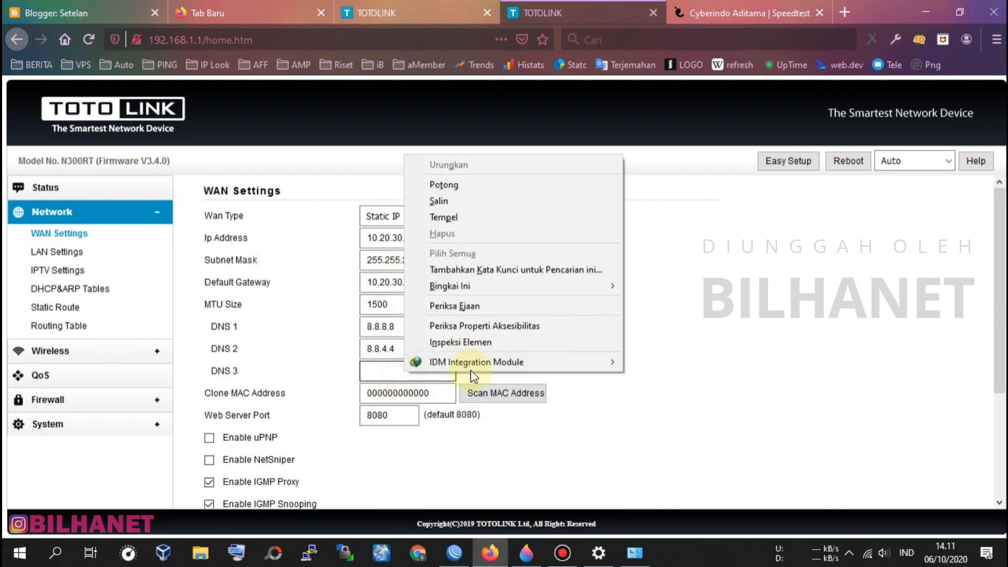
click(444, 217)
Step: Set the router's web server port to 80 in the WAN settings
scroll(237, 441, down, 3)
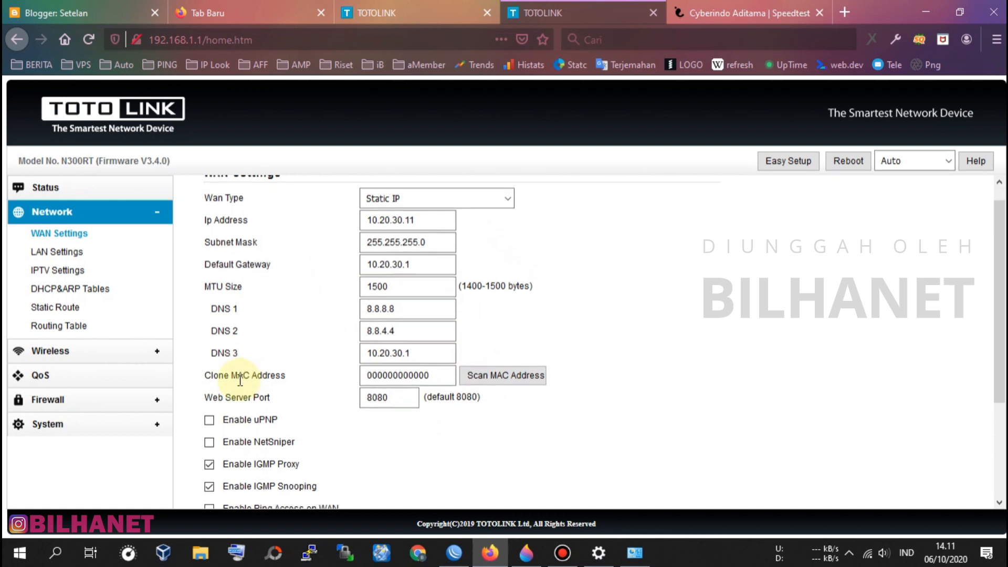
drag(398, 266, 380, 265)
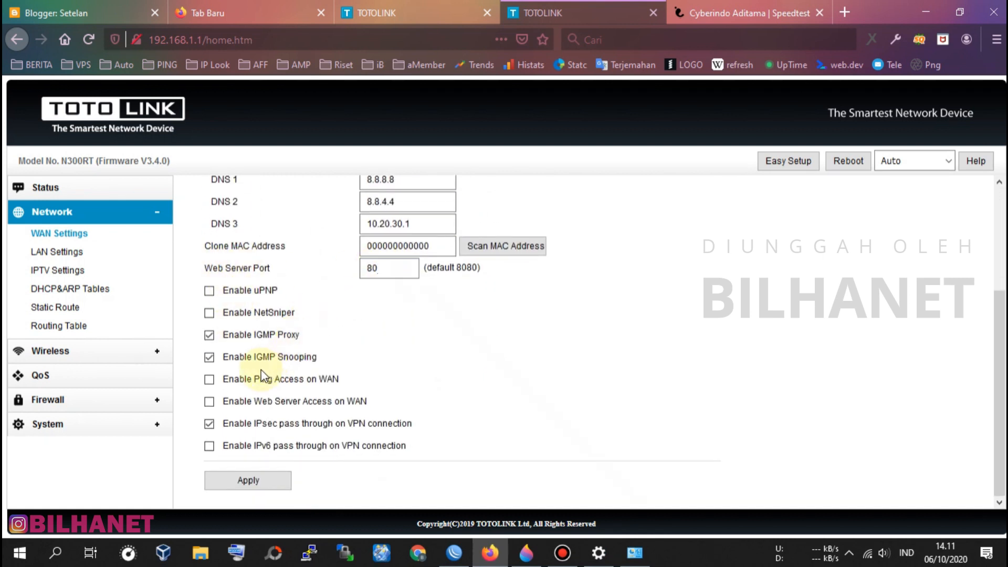
Step: Enable Ping Access on WAN and Web Server Access on WAN, and apply the WAN settings
click(210, 379)
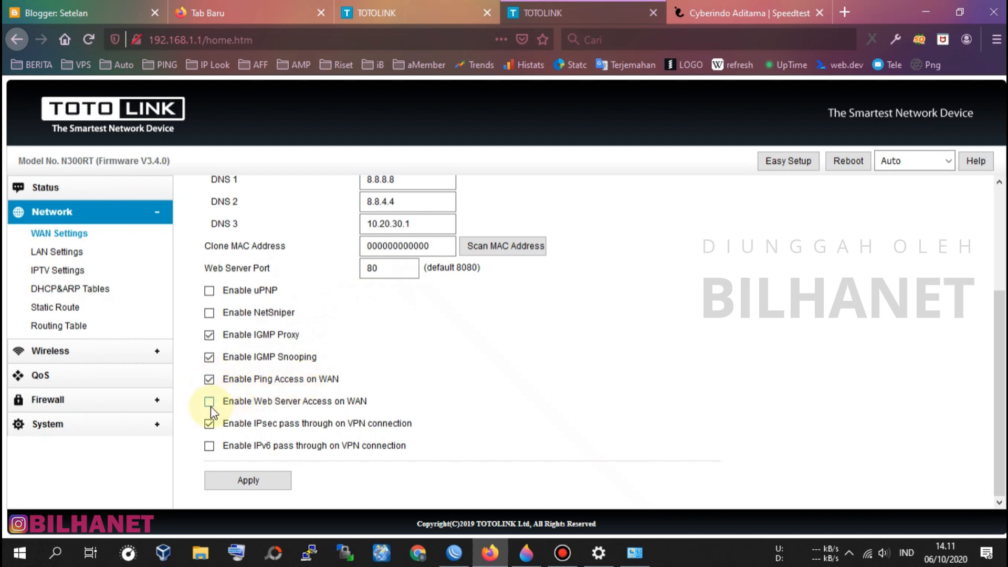
click(210, 405)
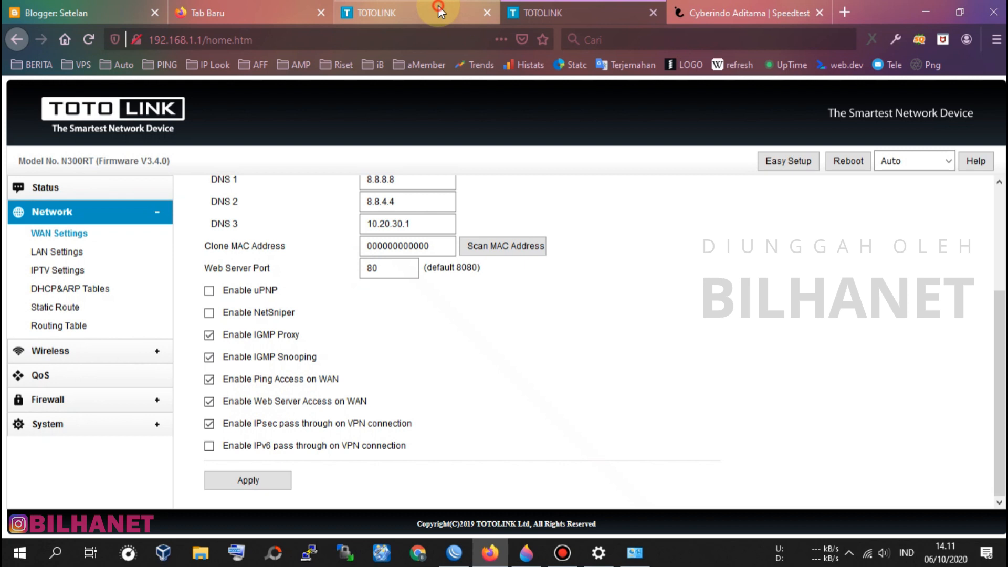
click(458, 4)
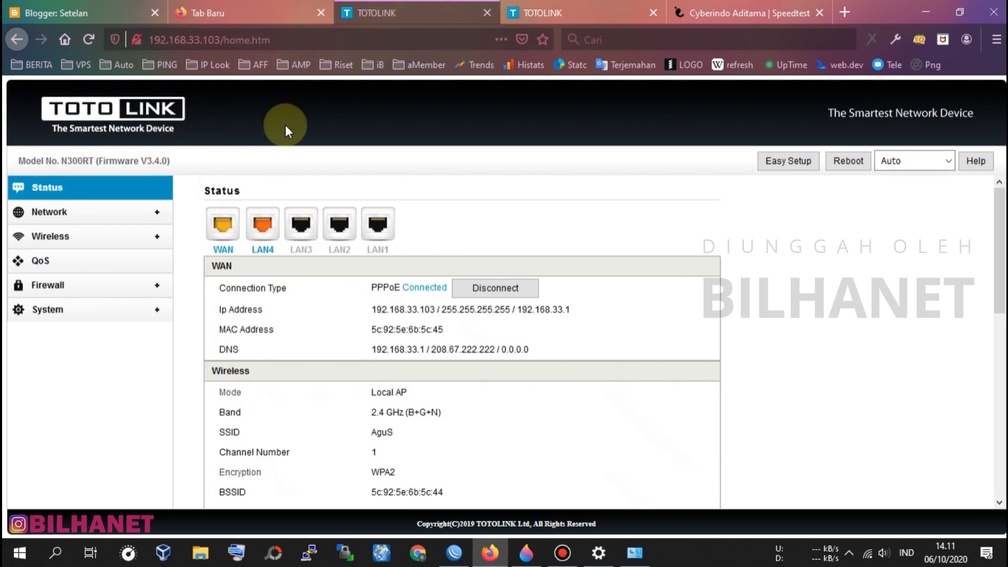
click(565, 12)
click(248, 479)
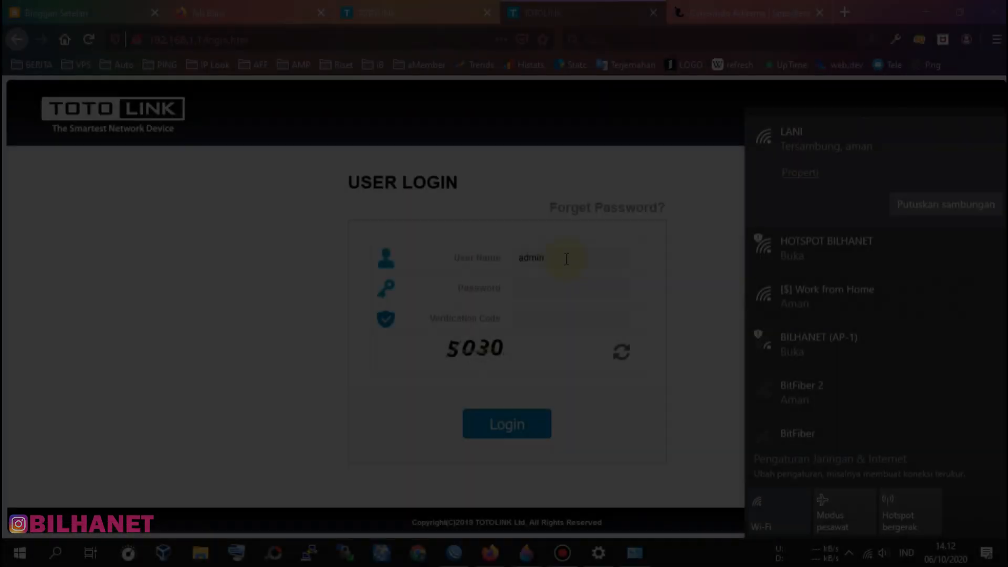
Step: Log in to the router again with the account password and verification code, and open the advanced setup
key(Tab)
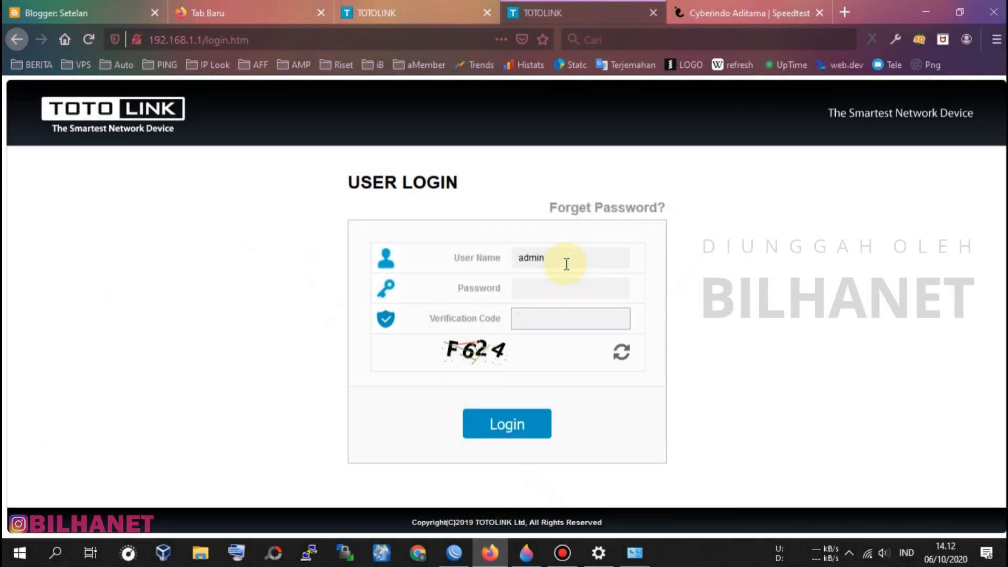
click(598, 287)
text(admin)
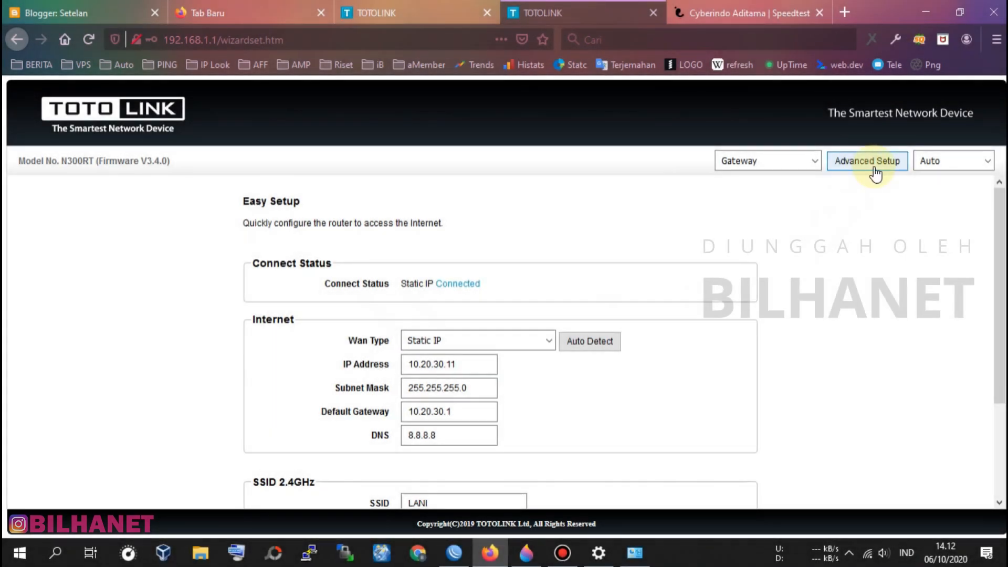
click(874, 168)
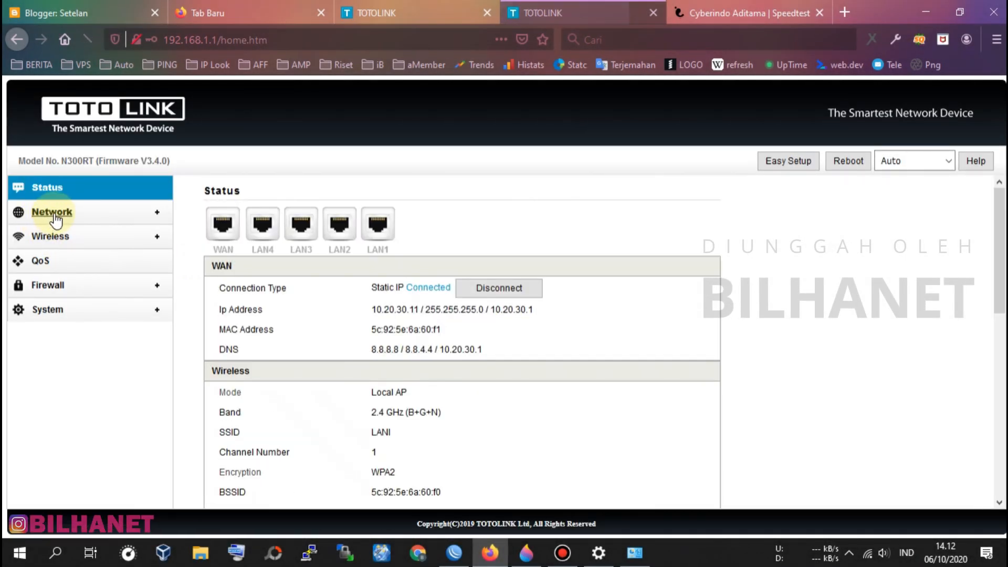
Step: Open the router's IPTV settings under Network and set IPTV to Enabled
click(61, 213)
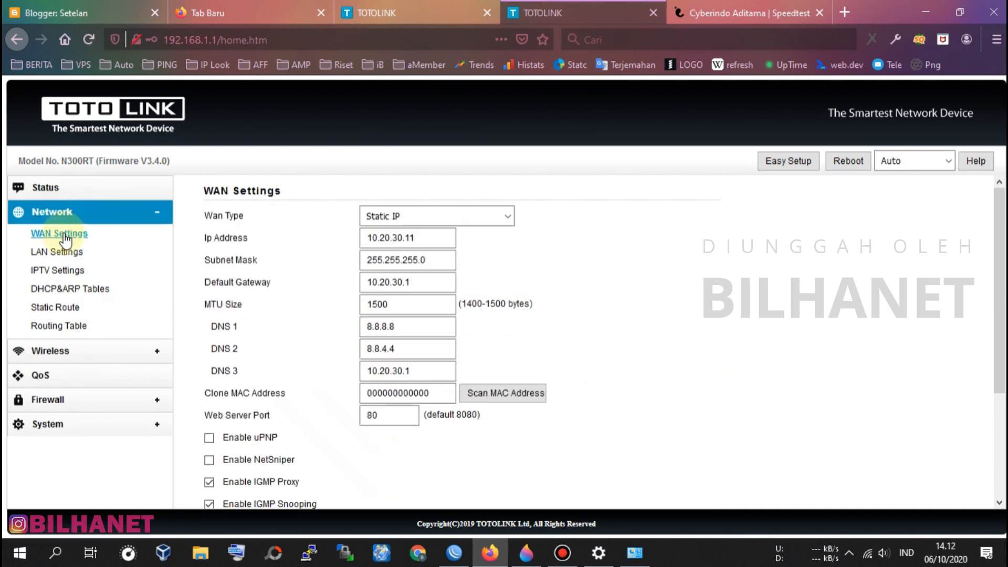
click(59, 272)
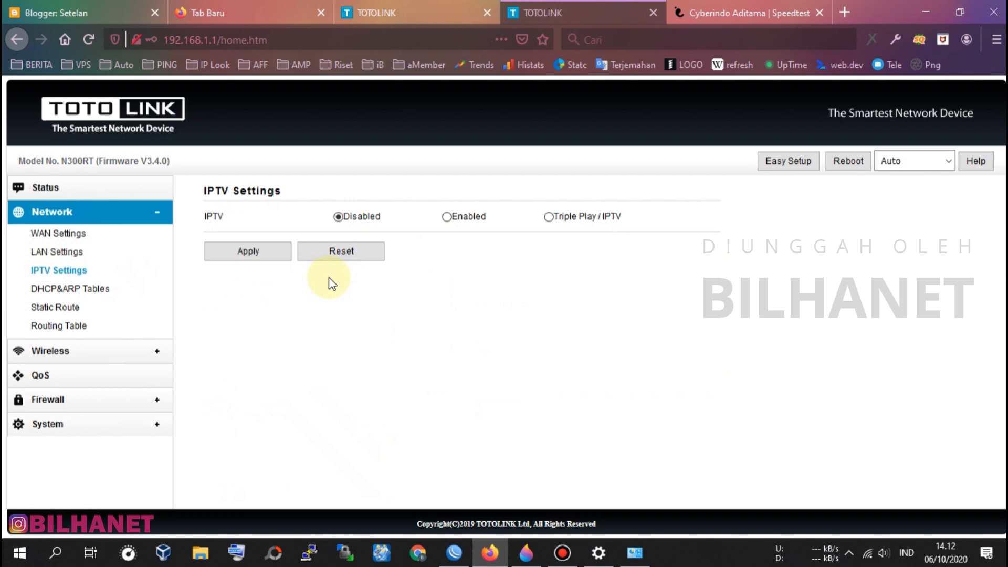
click(447, 218)
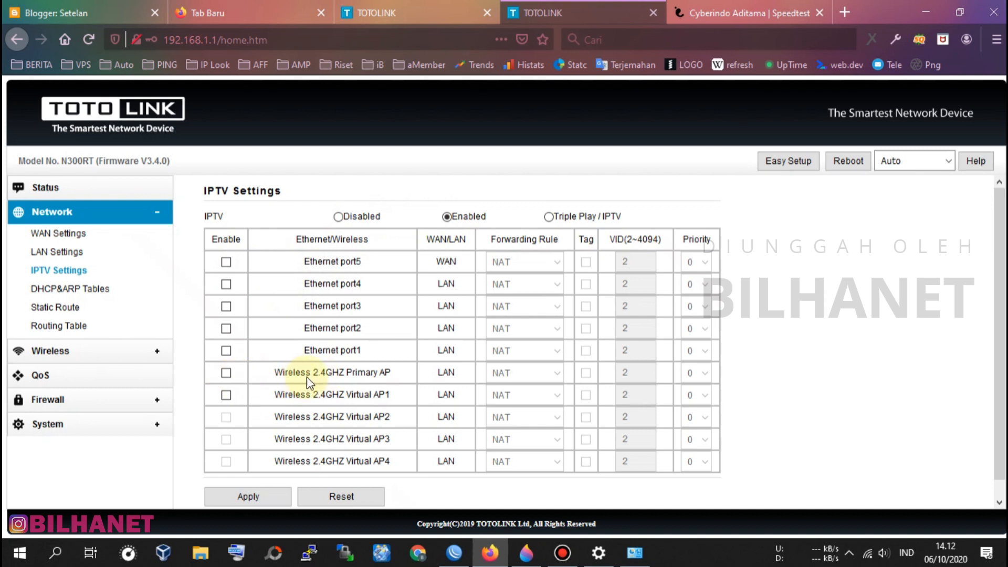
click(867, 553)
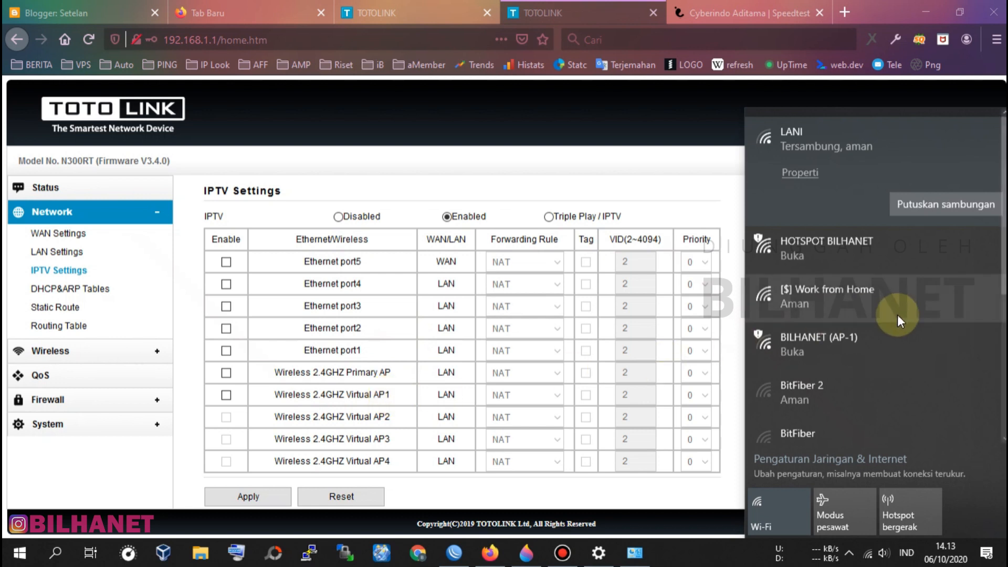
scroll(897, 314, down, 1)
scroll(897, 314, down, 1)
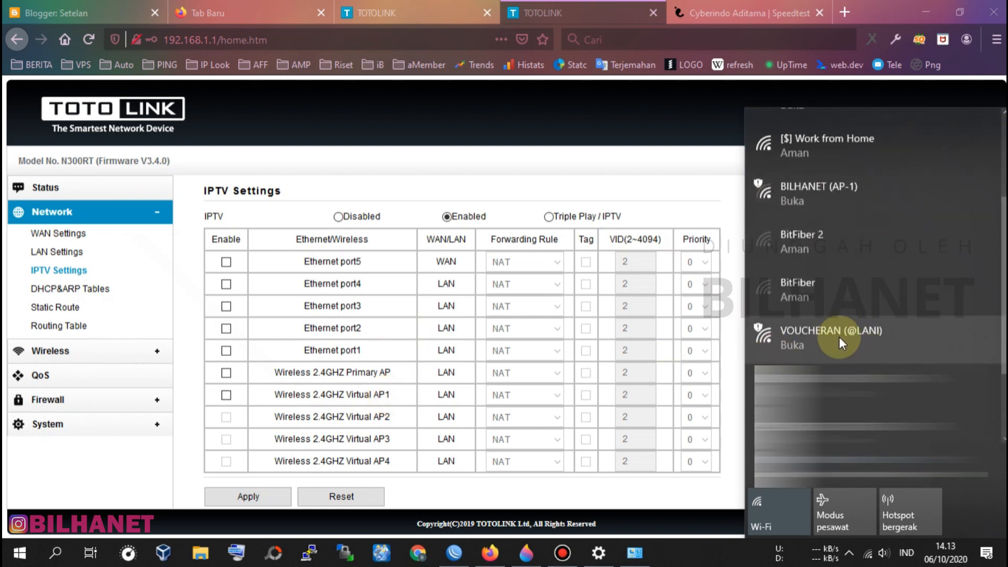
Step: Enable the IPTV entries for Wireless 2.4GHZ Virtual AP1, the Primary AP and Ethernet ports 1 to 5
click(226, 395)
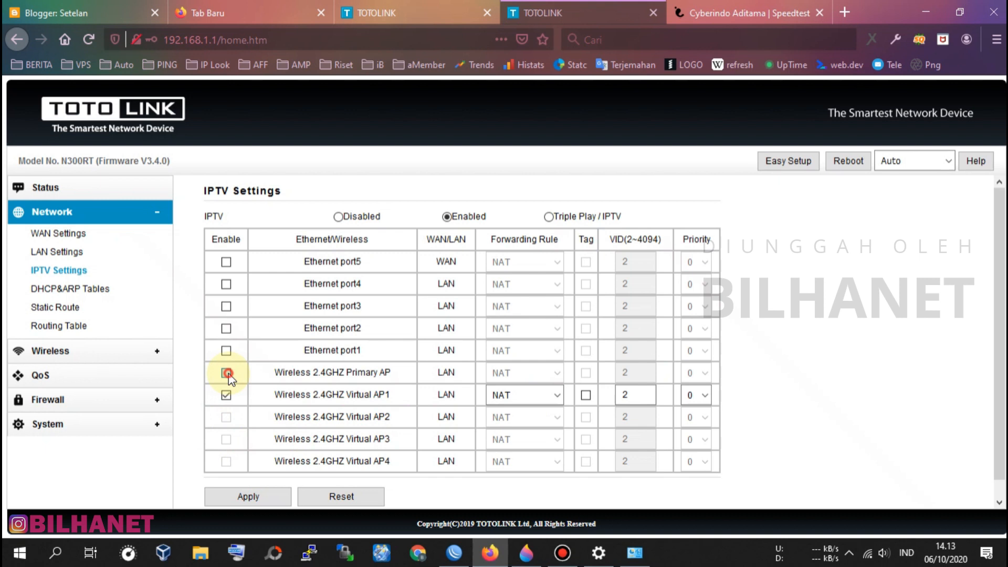
click(226, 373)
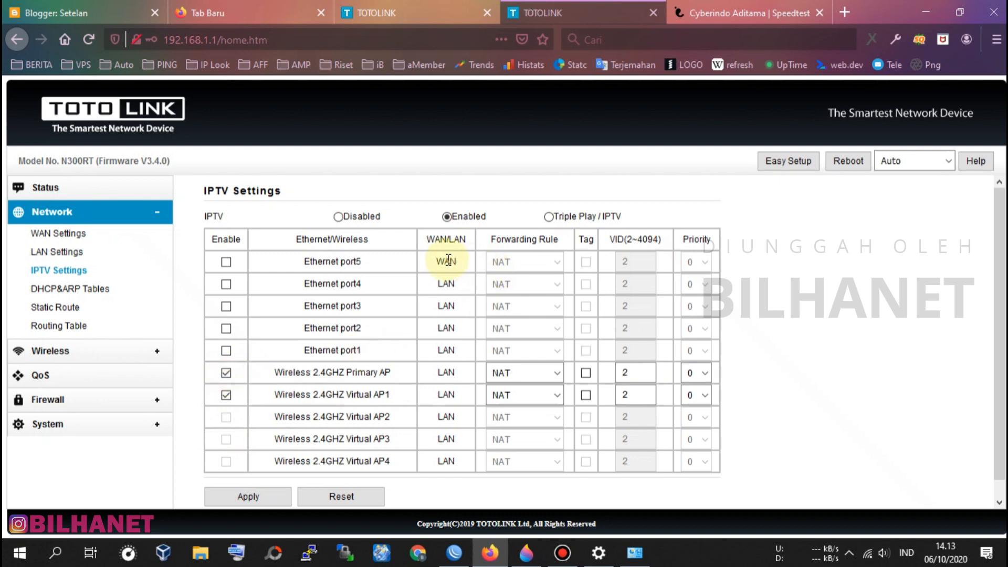
click(225, 261)
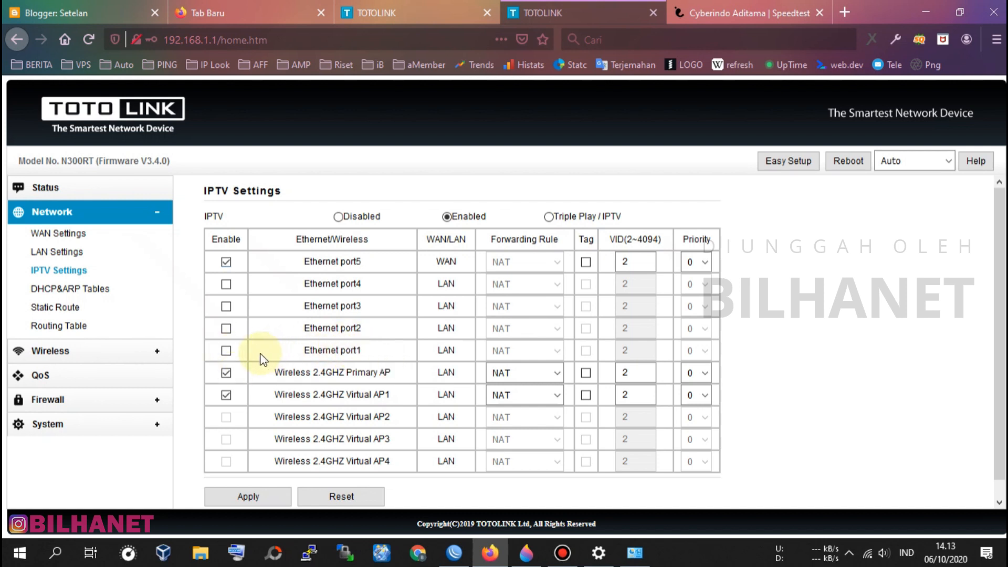
click(226, 350)
click(226, 328)
click(227, 306)
click(227, 284)
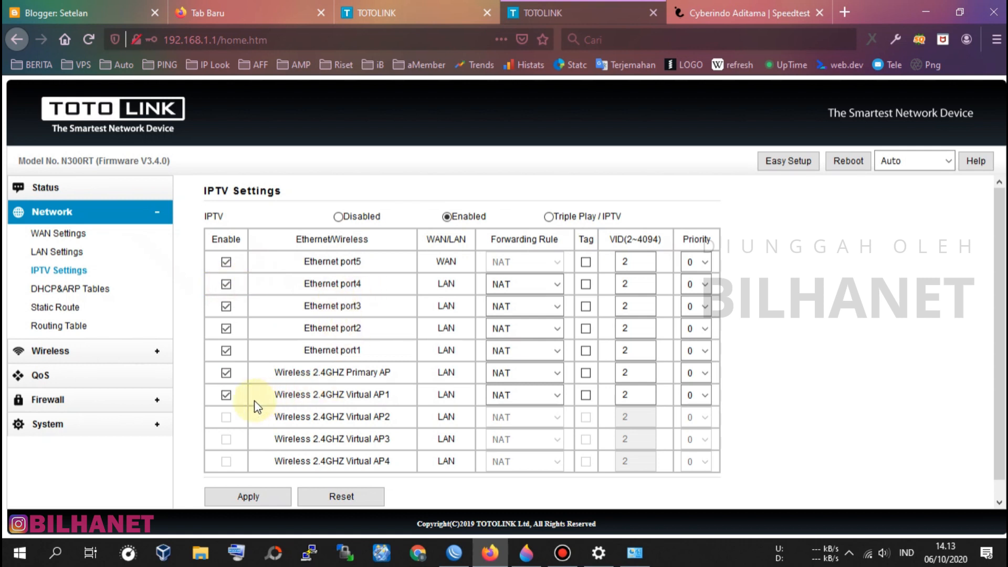
Step: Set Wireless 2.4GHZ Virtual AP1's forwarding rule to Bridge and its VID to 20
drag(391, 372, 348, 371)
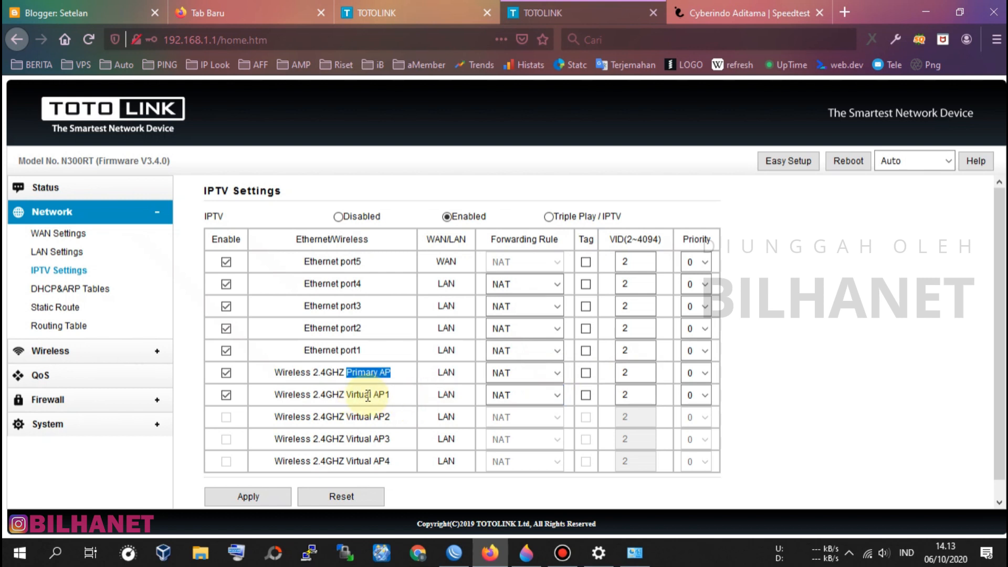
click(515, 399)
click(521, 430)
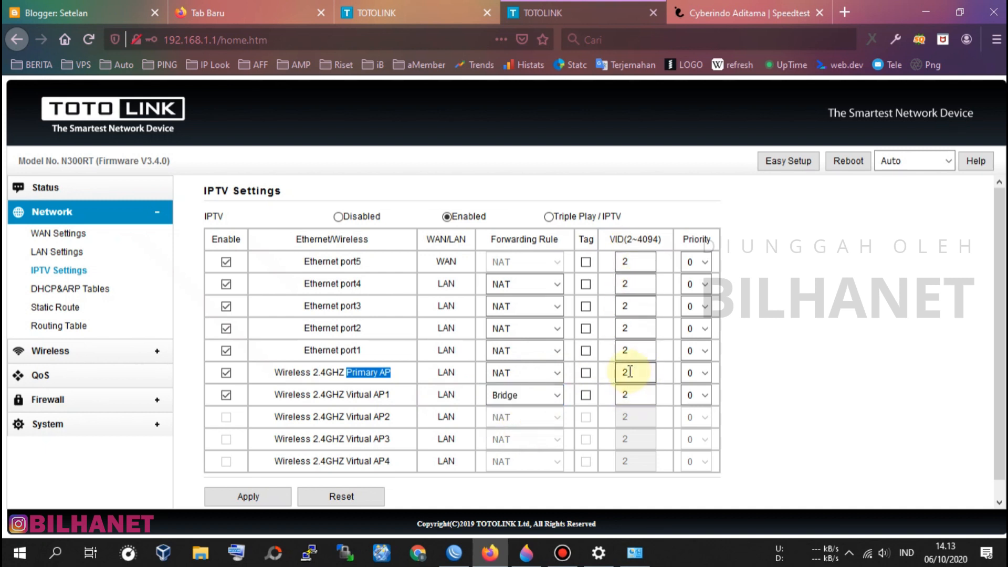
drag(632, 394, 622, 397)
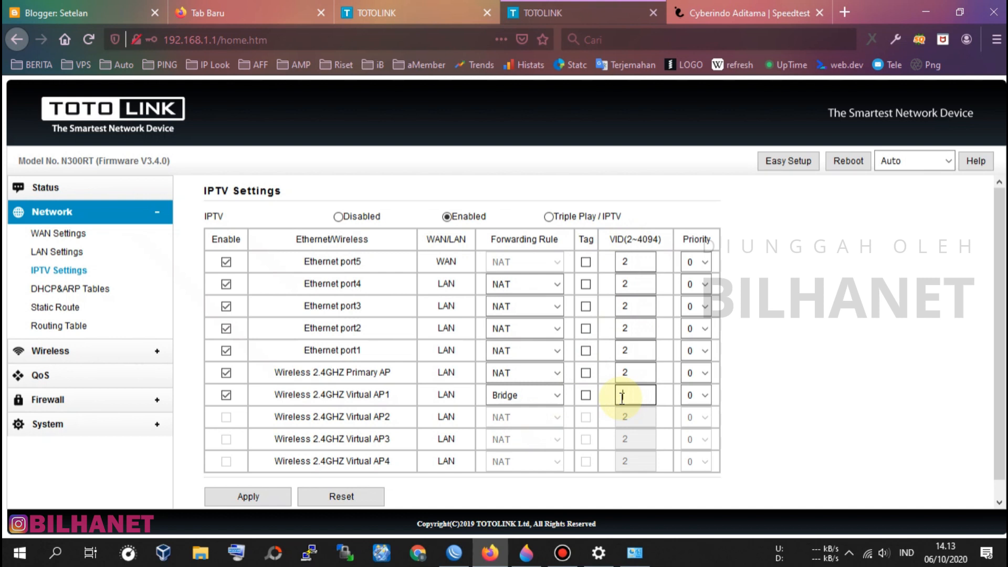
click(640, 394)
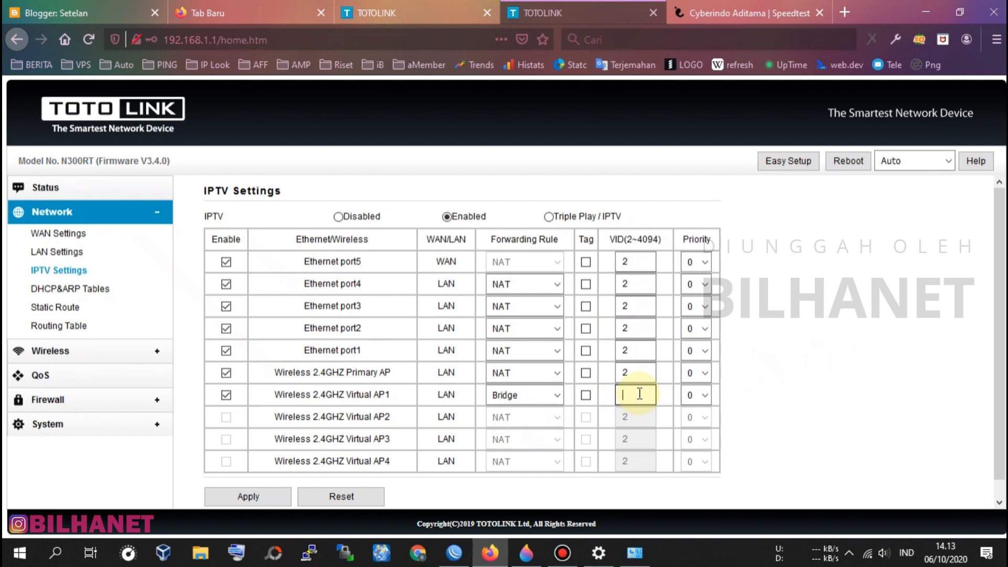
double_click(624, 395)
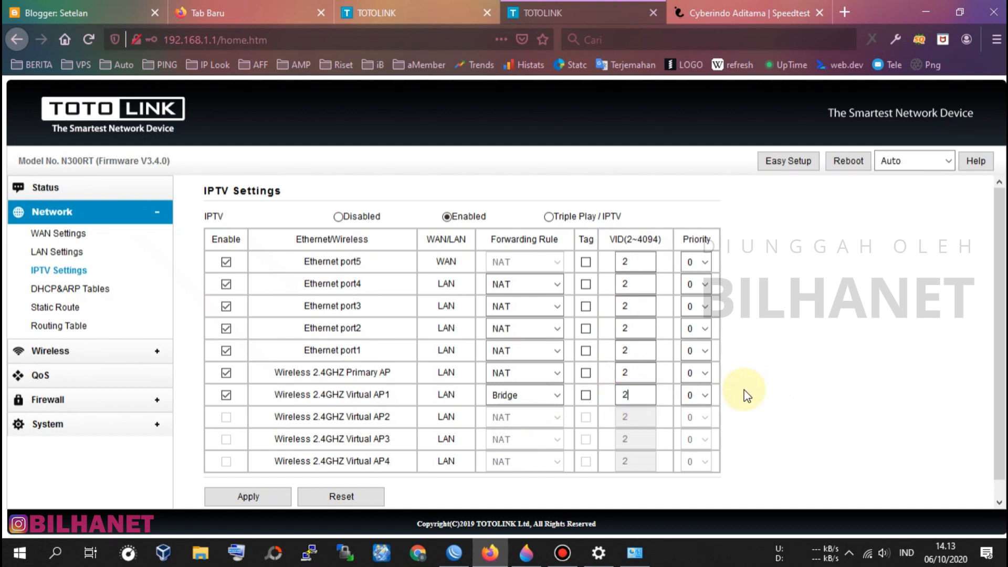
click(633, 395)
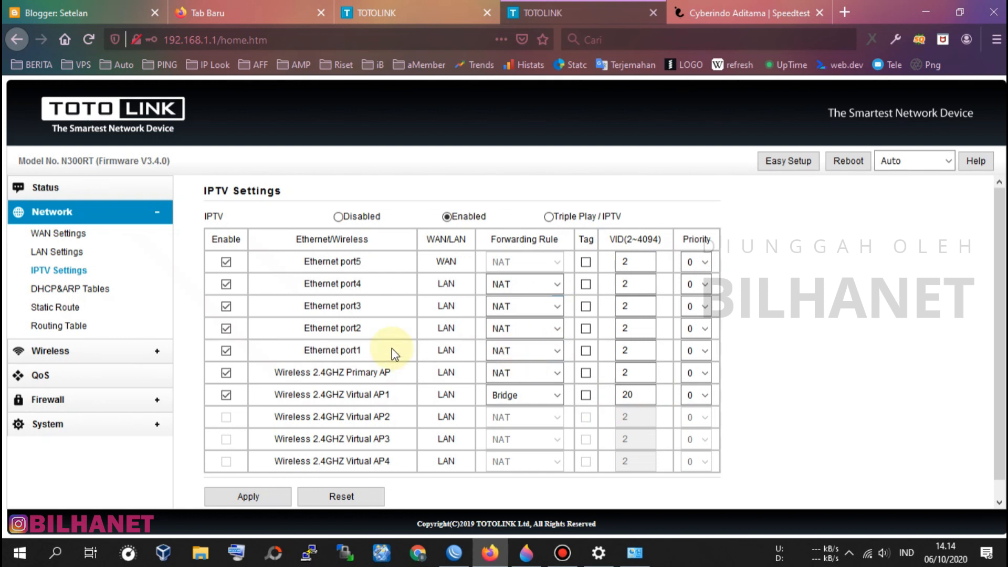
Step: Set Ethernet ports 2, 3 and 4 to Bridge with VID 20, and apply the IPTV settings
click(525, 328)
click(517, 360)
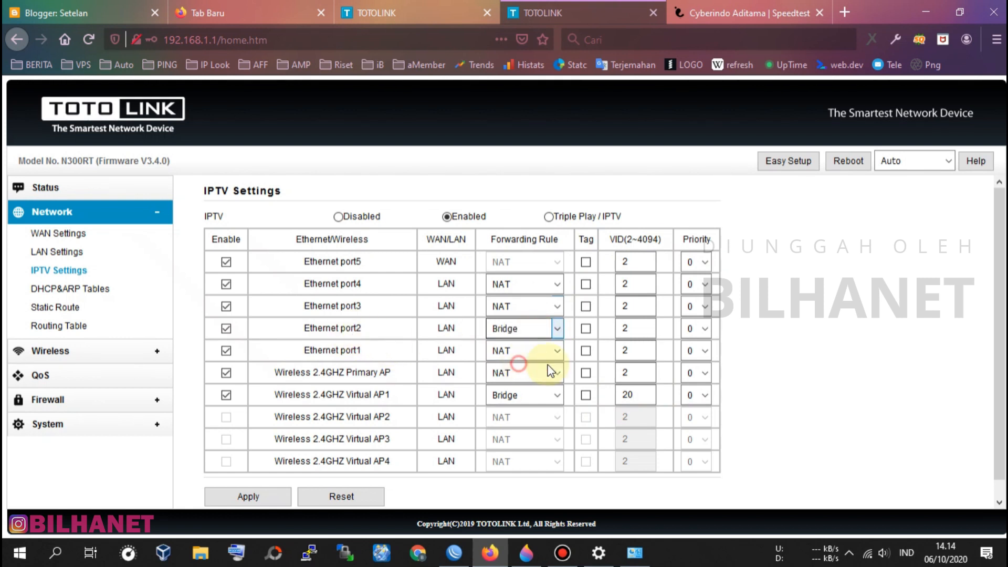
click(641, 330)
text(0)
click(514, 307)
click(516, 338)
click(635, 304)
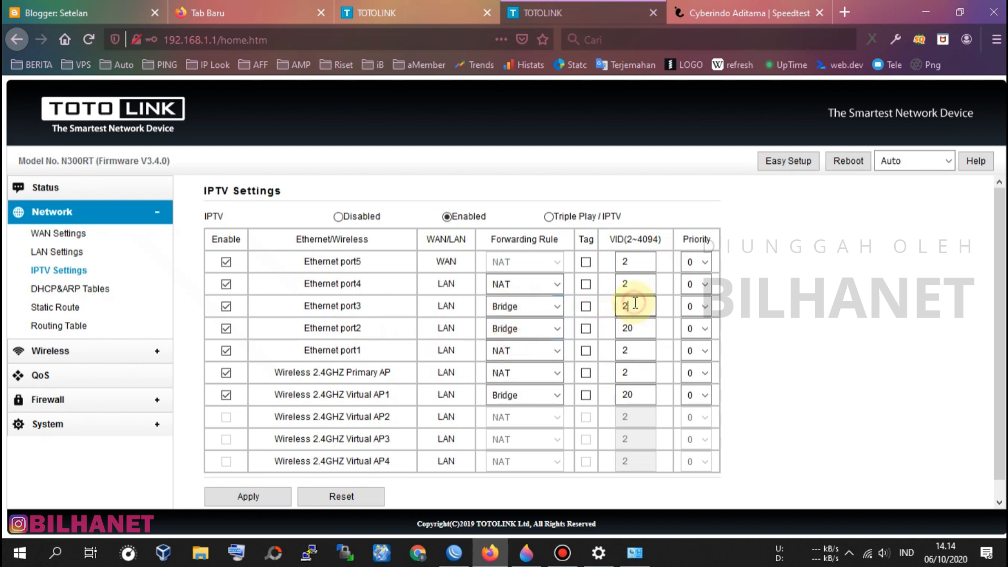
text(0)
click(557, 284)
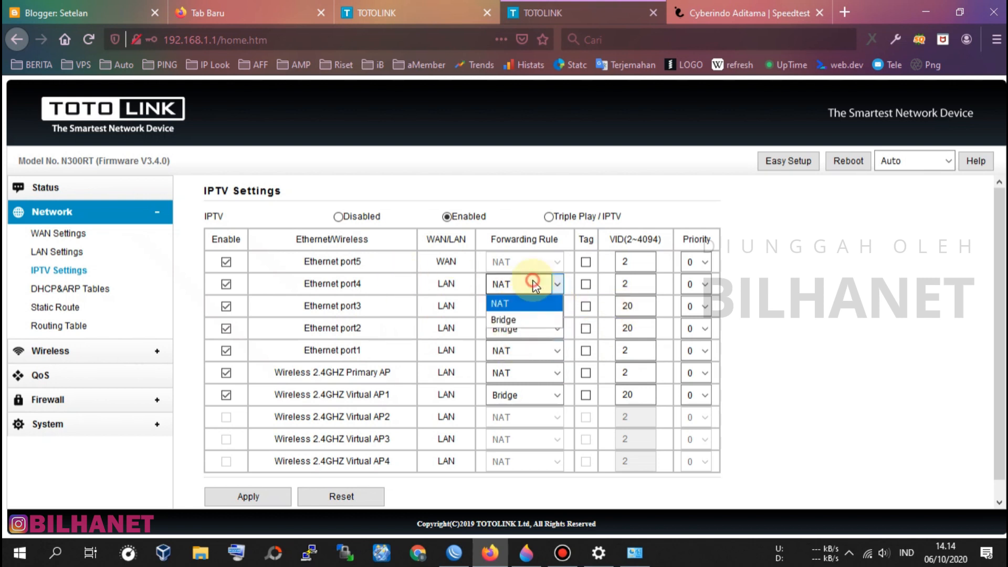
click(533, 316)
click(641, 279)
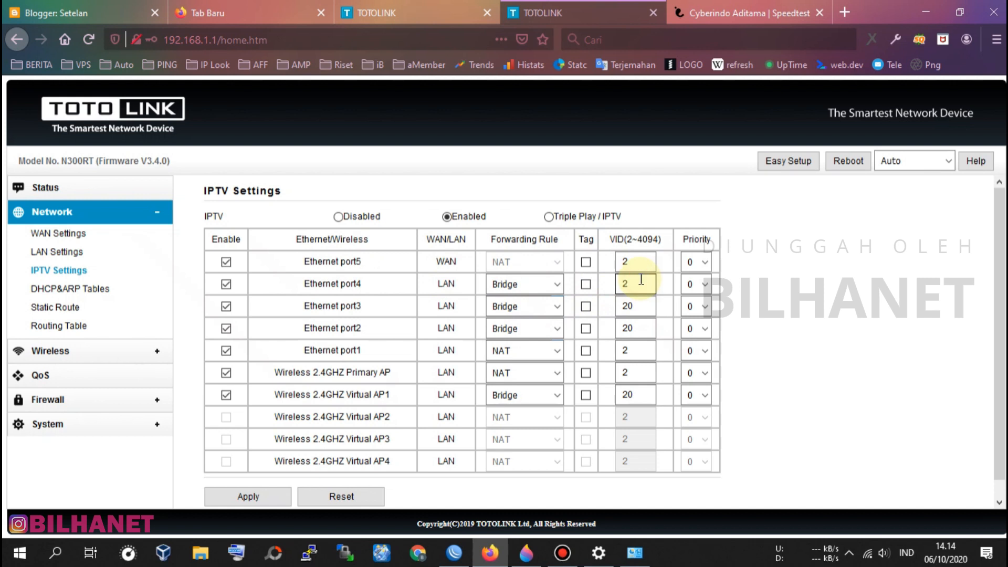
click(437, 281)
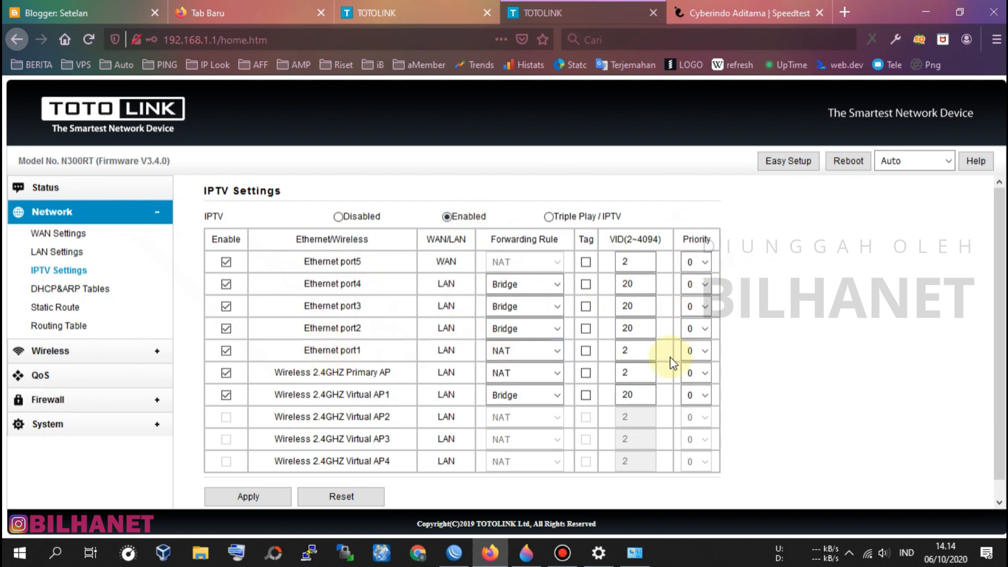
click(248, 496)
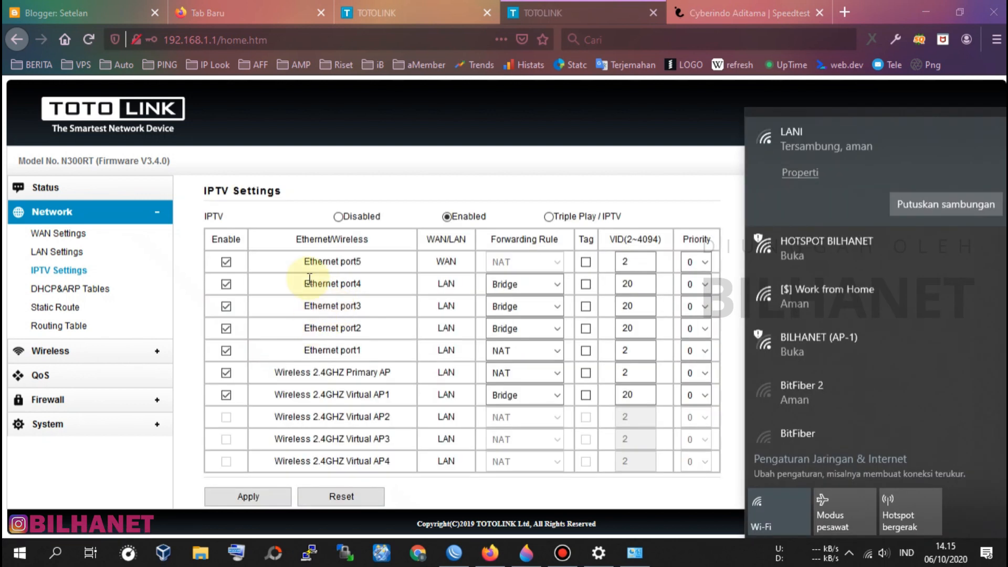
Step: Open the router's status page and review the WAN, wireless, VAP1 and LAN details
click(55, 195)
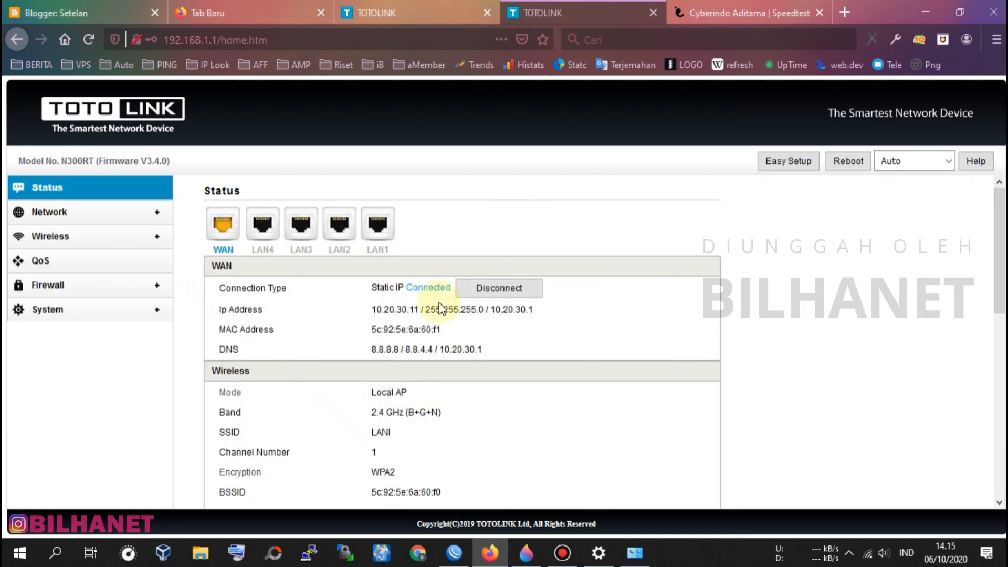
scroll(345, 325, down, 3)
scroll(417, 270, up, 3)
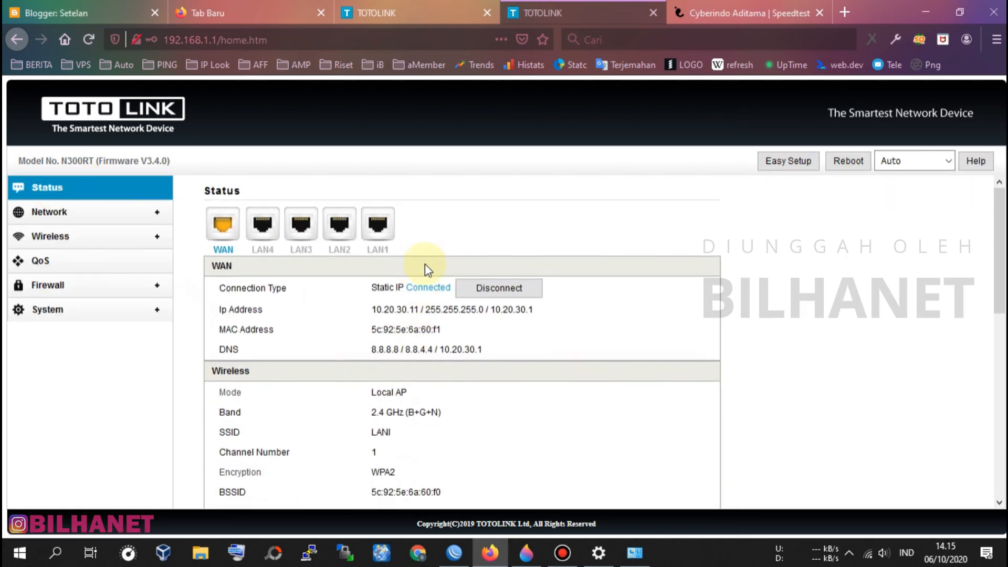
scroll(420, 289, down, 5)
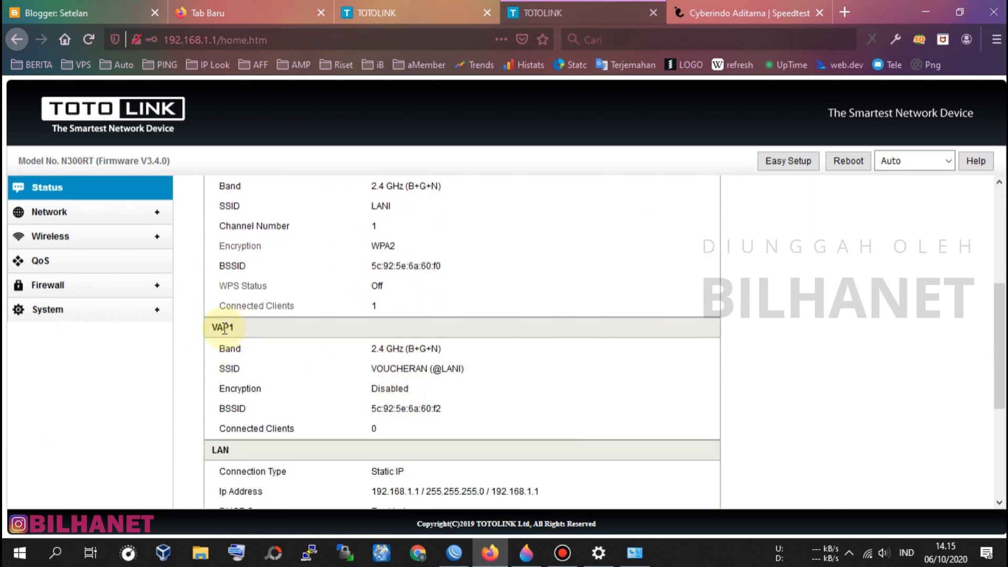
scroll(479, 400, up, 1)
scroll(490, 387, down, 3)
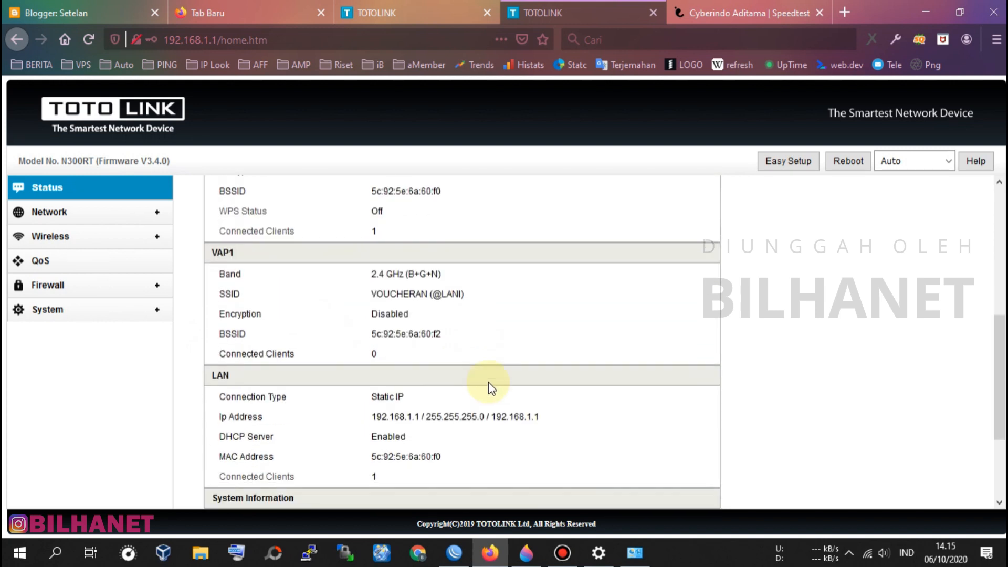
click(877, 549)
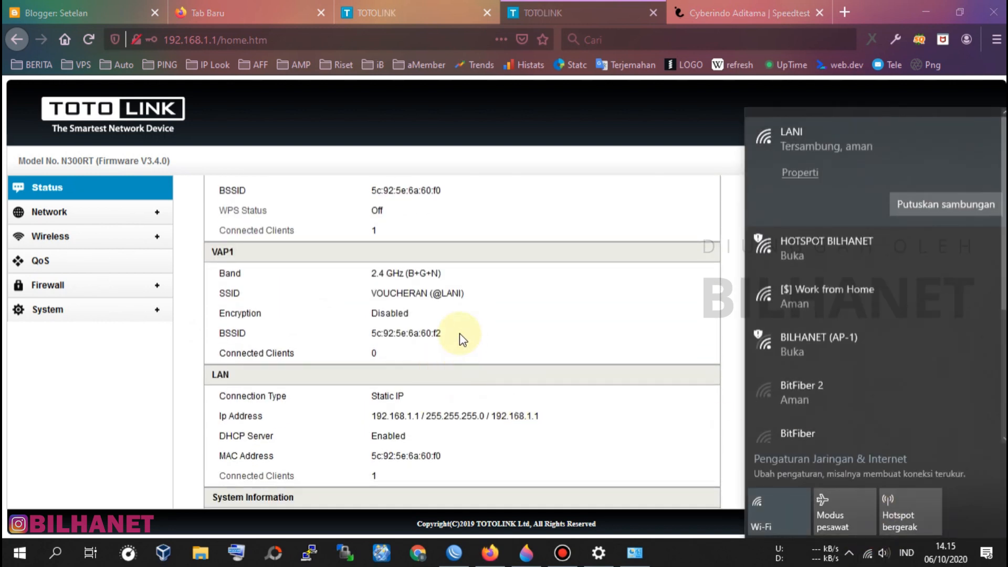
scroll(819, 354, down, 2)
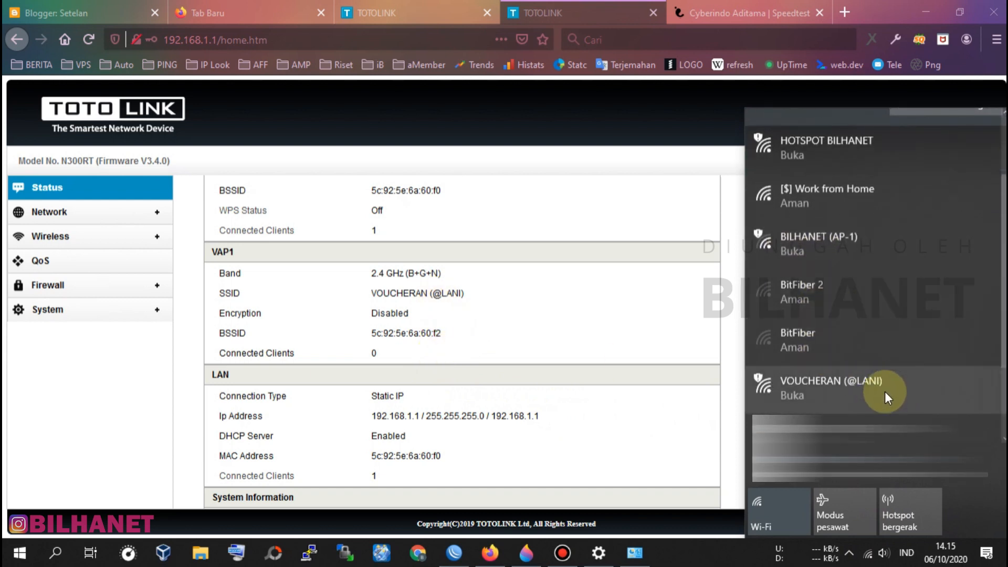
scroll(814, 346, up, 2)
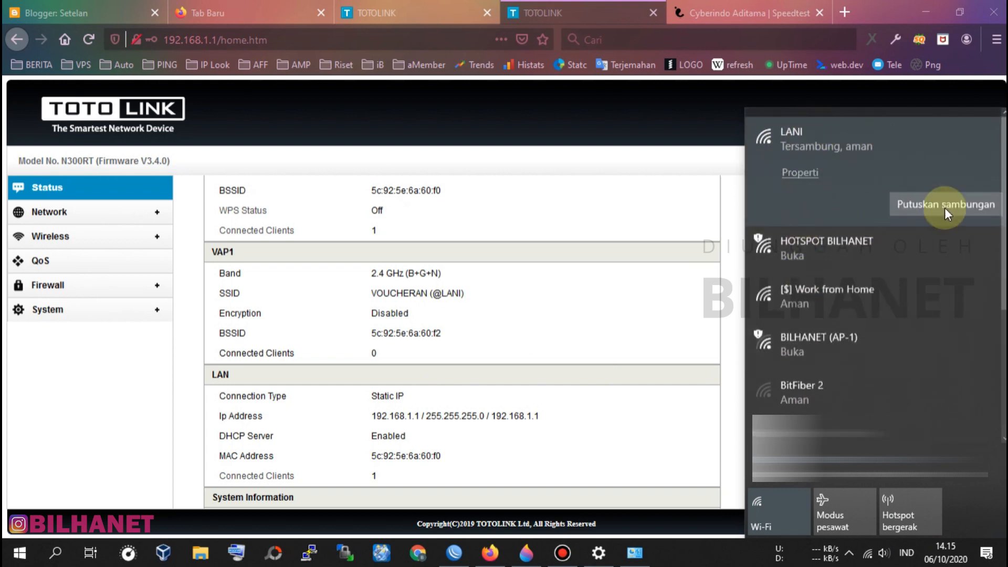
click(960, 203)
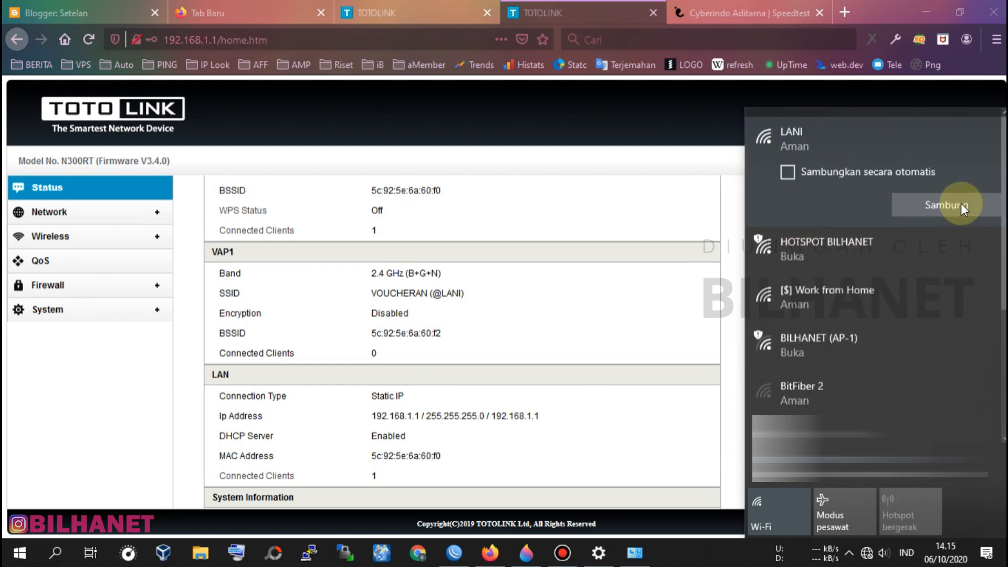
scroll(831, 295, down, 3)
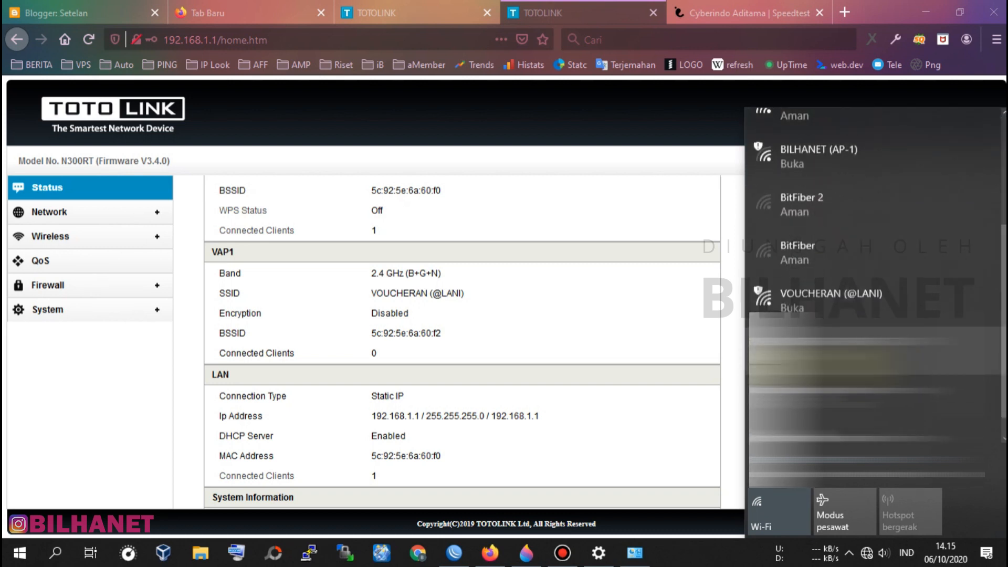
click(831, 295)
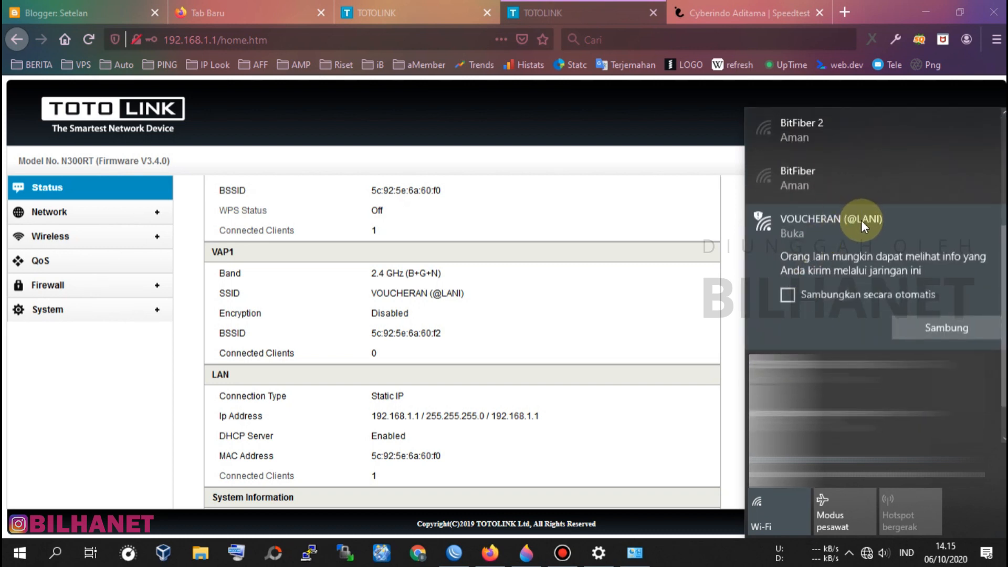
click(949, 327)
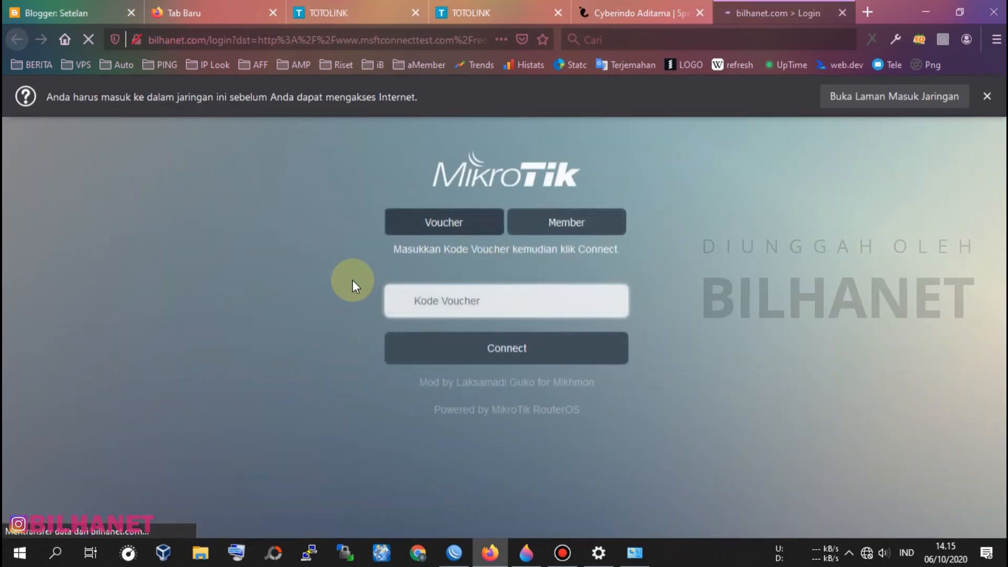
click(710, 319)
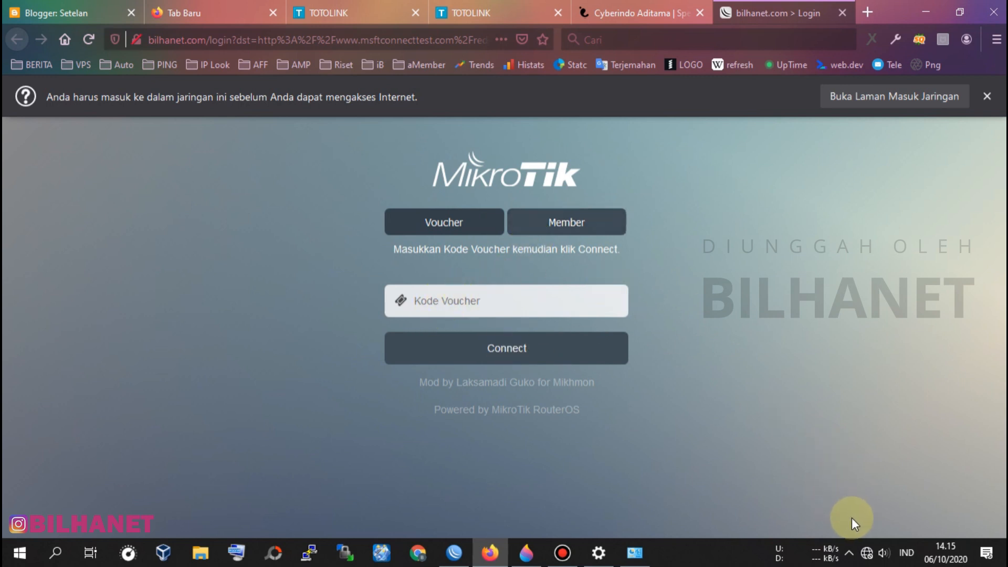
click(506, 14)
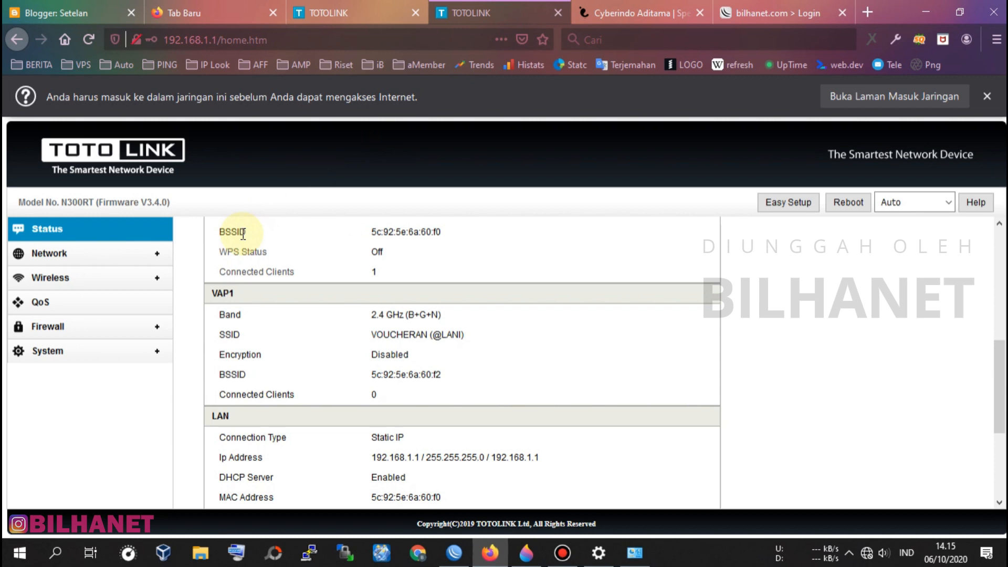
Step: Switch to Paint 3D and circle both routers in the Gambar Paralel IP Static.jpg photo with the yellow-green marker
click(526, 553)
mouse_move(223, 229)
mouse_down()
mouse_move(137, 299)
mouse_move(351, 223)
mouse_move(200, 211)
mouse_move(169, 226)
mouse_up()
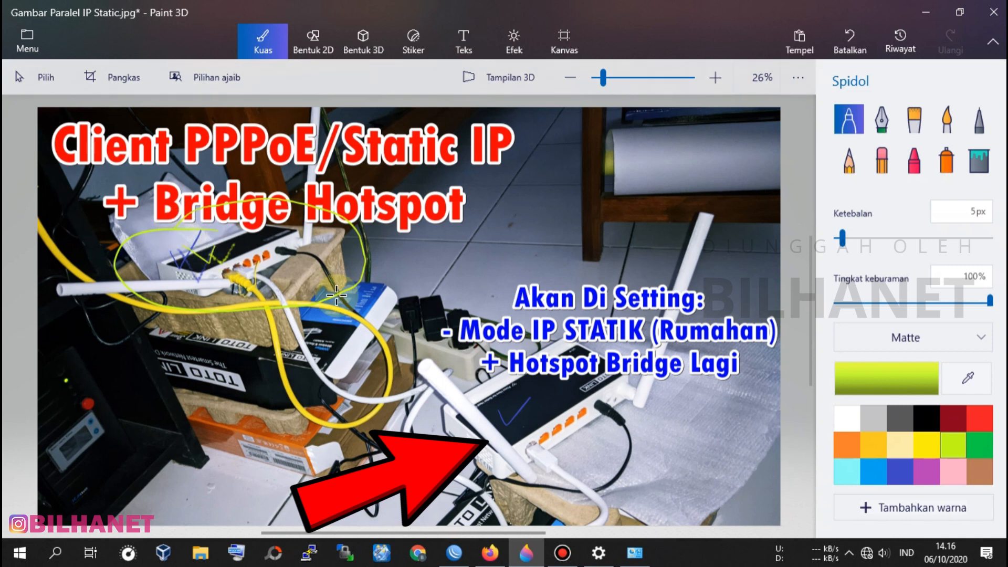
mouse_move(464, 350)
mouse_down()
mouse_move(669, 446)
mouse_move(496, 331)
mouse_move(460, 341)
mouse_up()
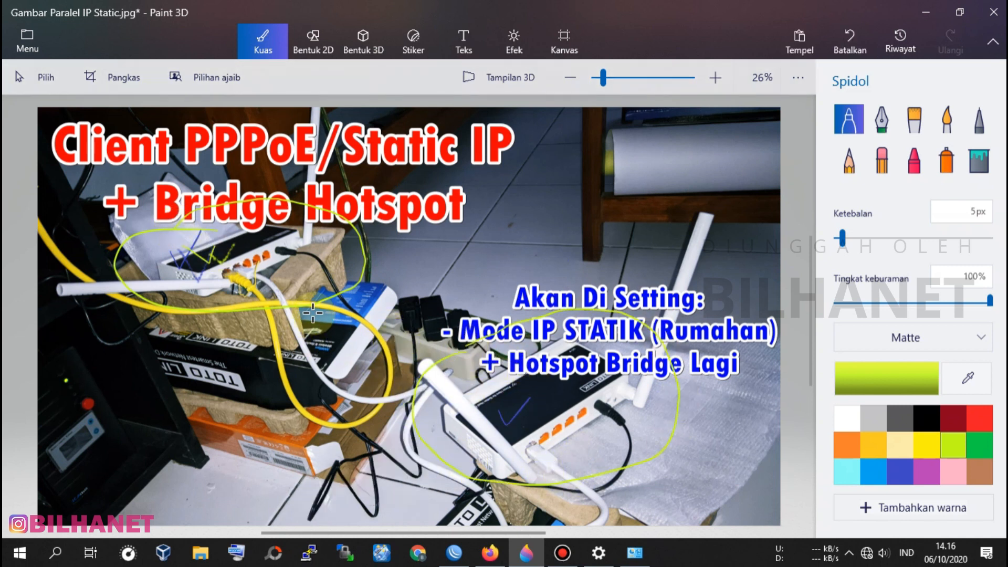